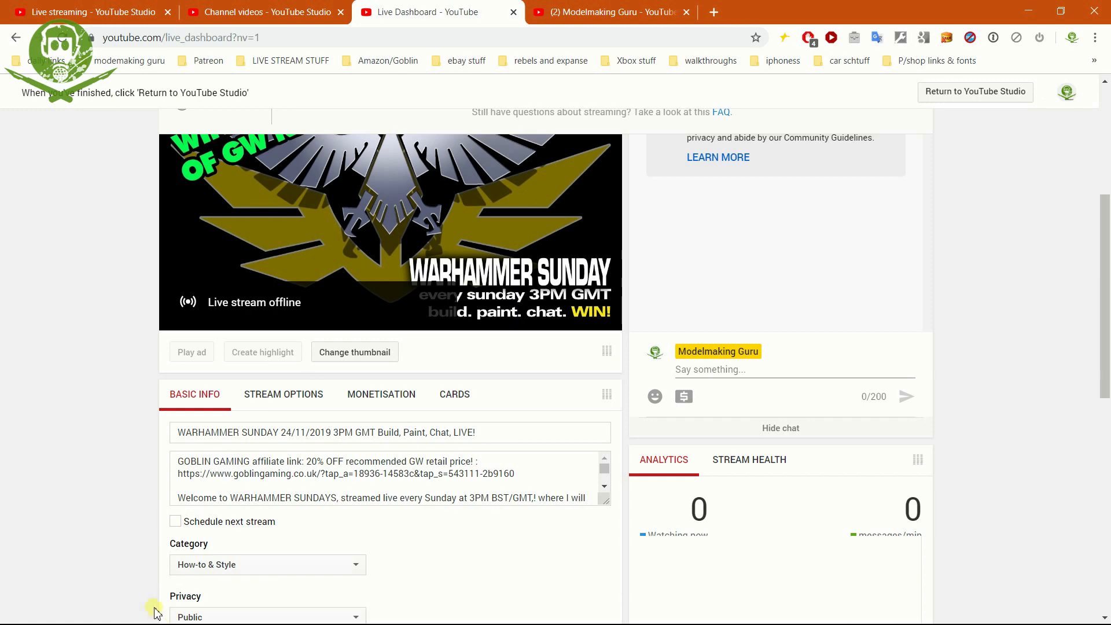
# Look over the classic Live Dashboard, including the basic info, viewer activity, encoder setup and offline status
pyautogui.scroll(-10, 151, 544)
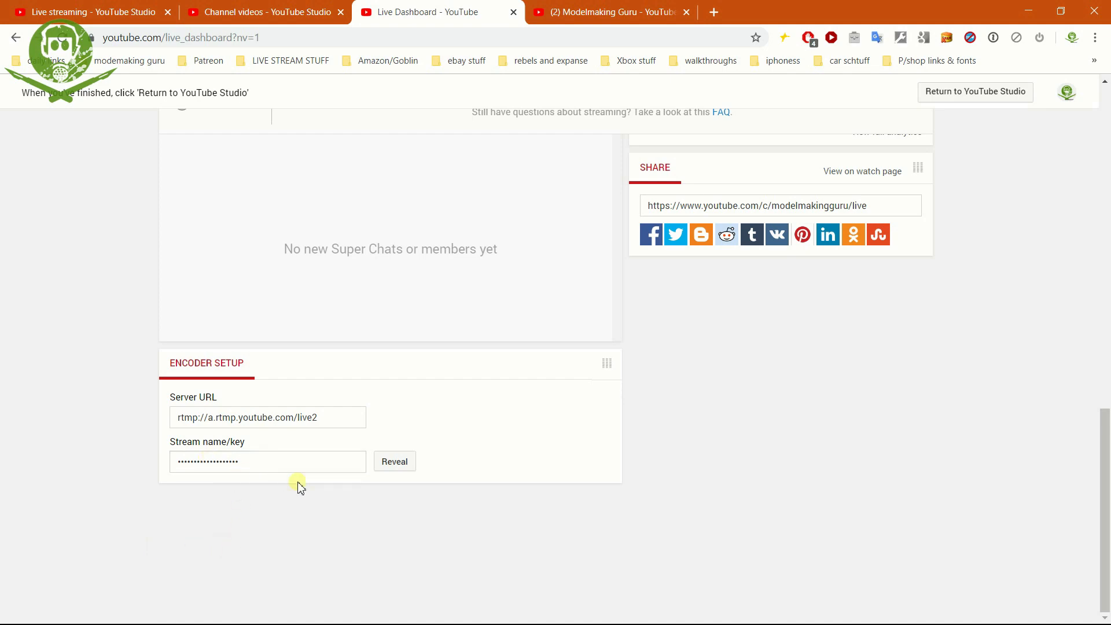
pyautogui.scroll(5, 364, 509)
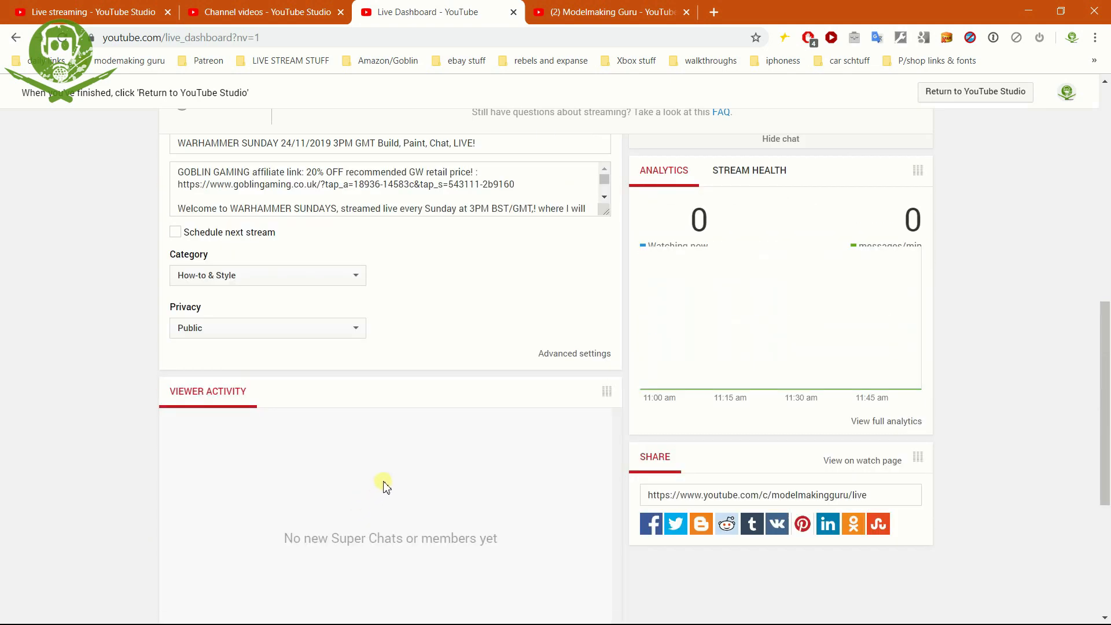
pyautogui.scroll(5, 385, 492)
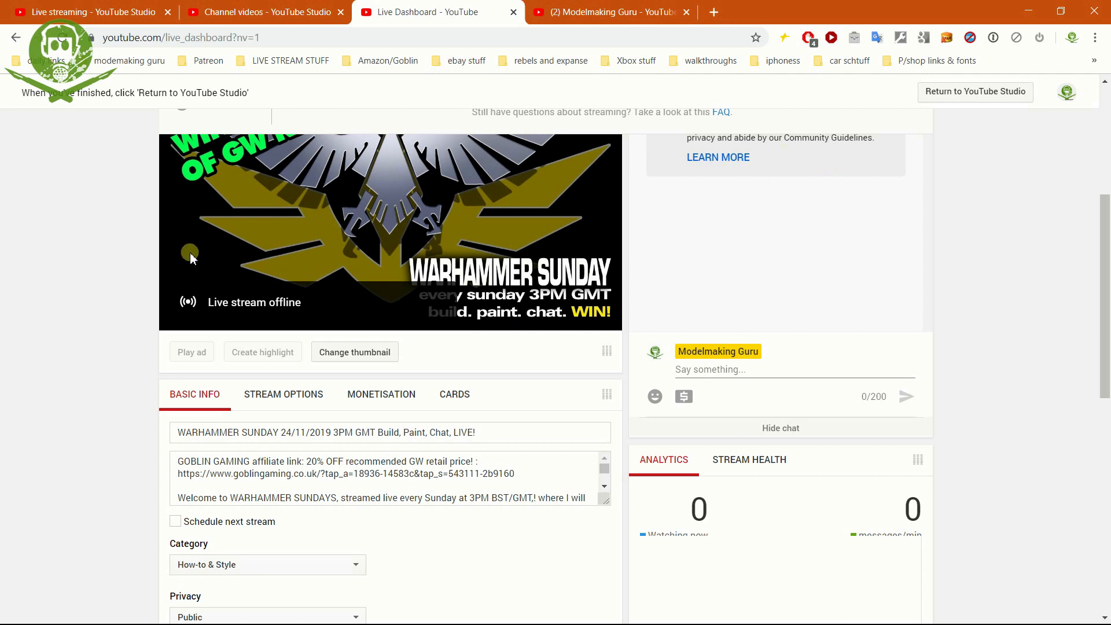
pyautogui.scroll(1, 177, 253)
pyautogui.scroll(2, 213, 384)
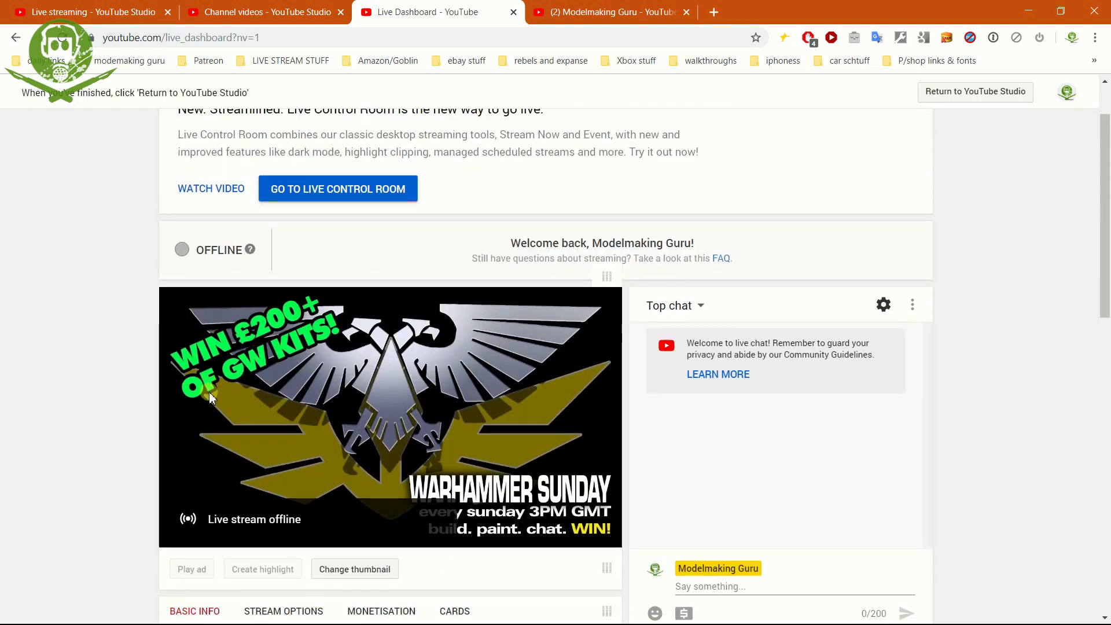
pyautogui.scroll(-2, 239, 394)
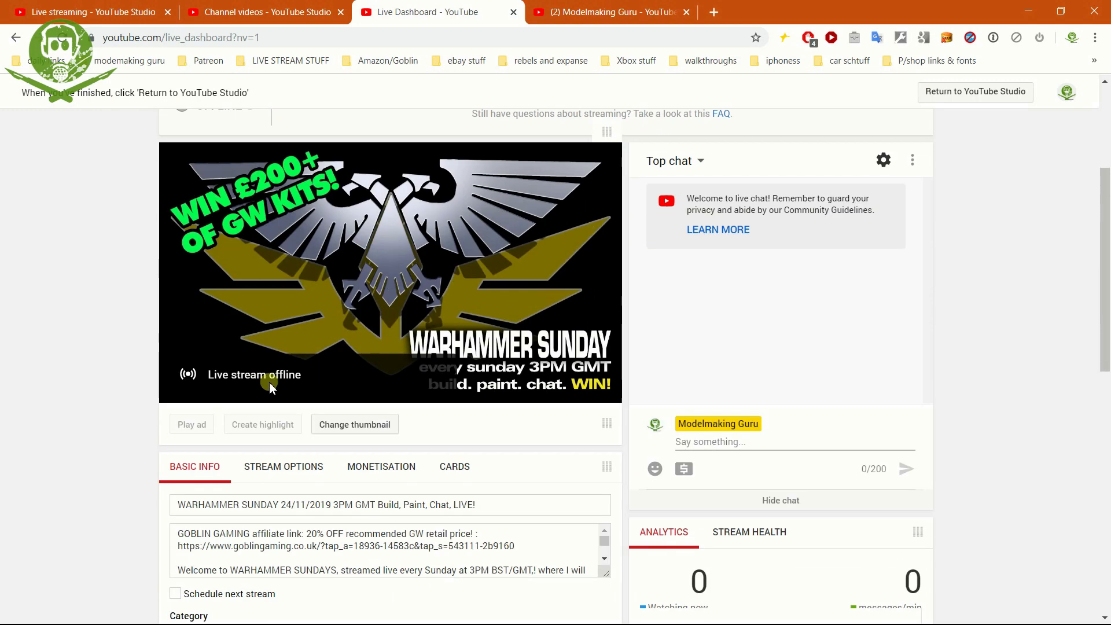
pyautogui.scroll(-7, 269, 382)
pyautogui.scroll(5, 265, 386)
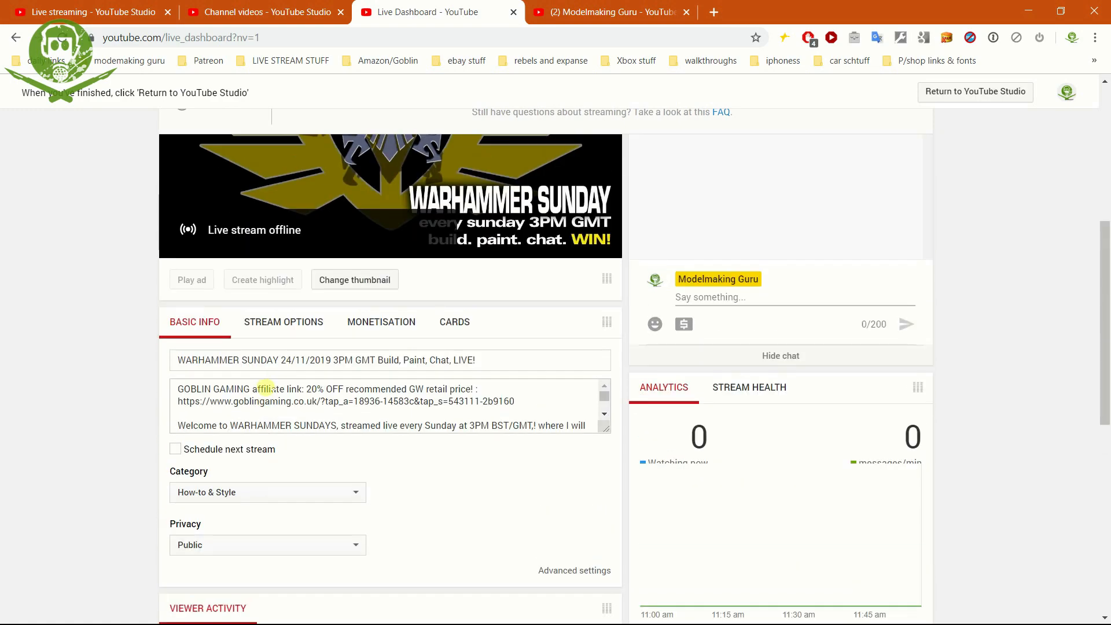
pyautogui.scroll(4, 266, 387)
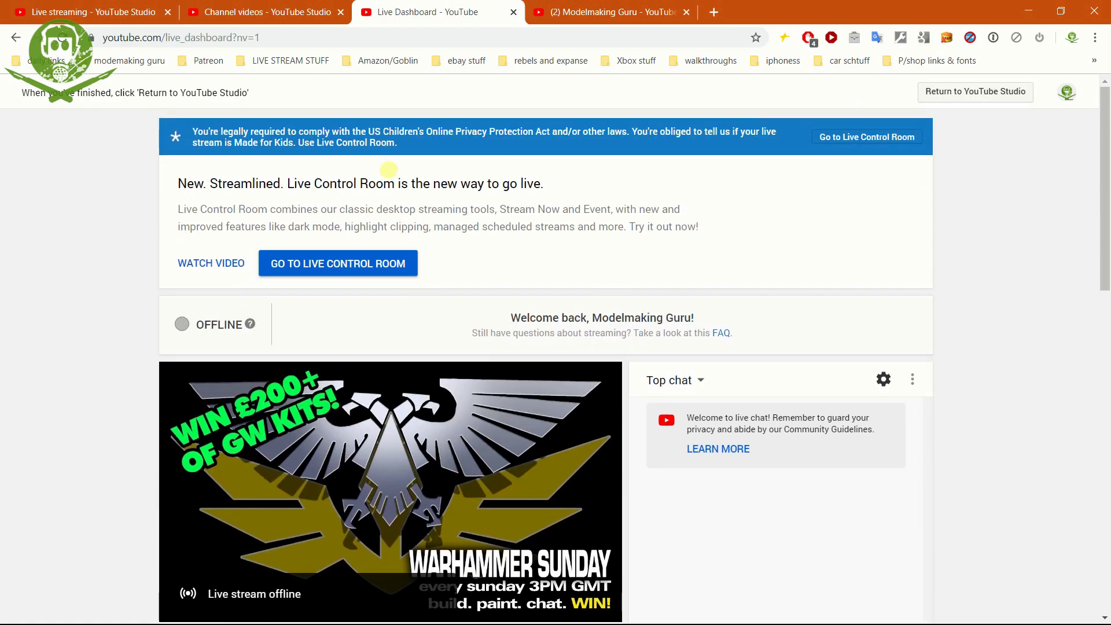
# Close the classic Live Dashboard and open YouTube Studio from the channel's account options
pyautogui.click(515, 13)
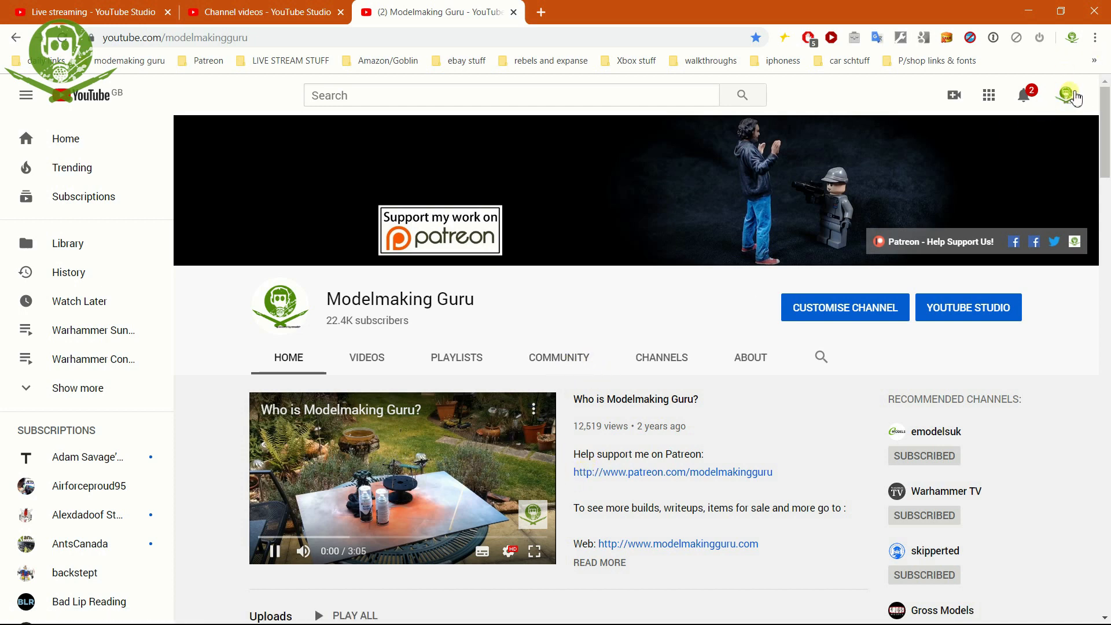
pyautogui.click(1076, 95)
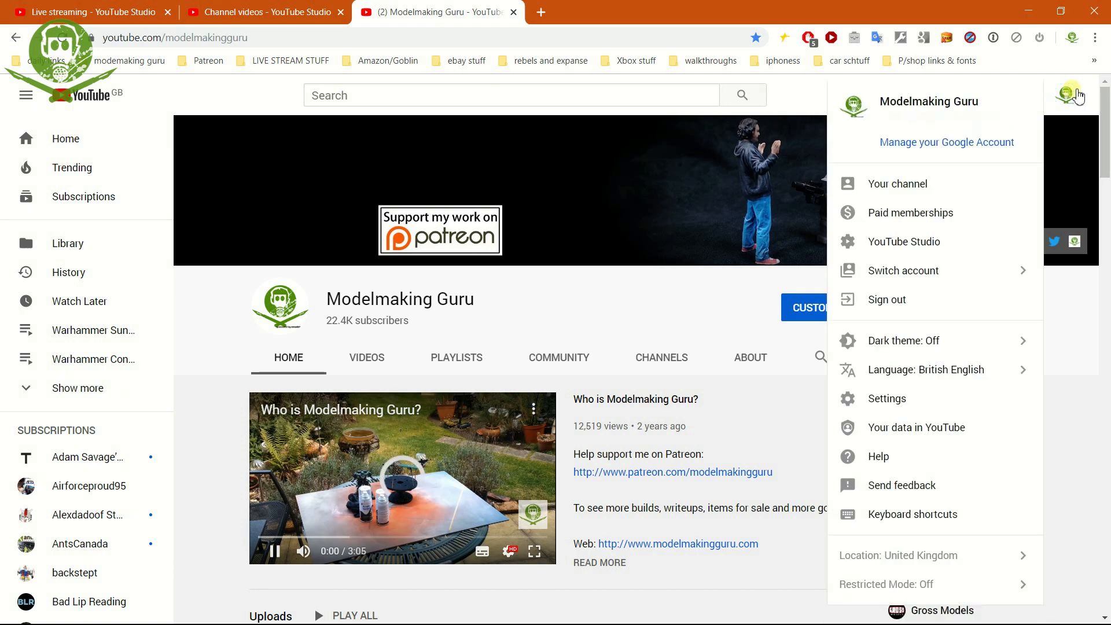
pyautogui.click(897, 248)
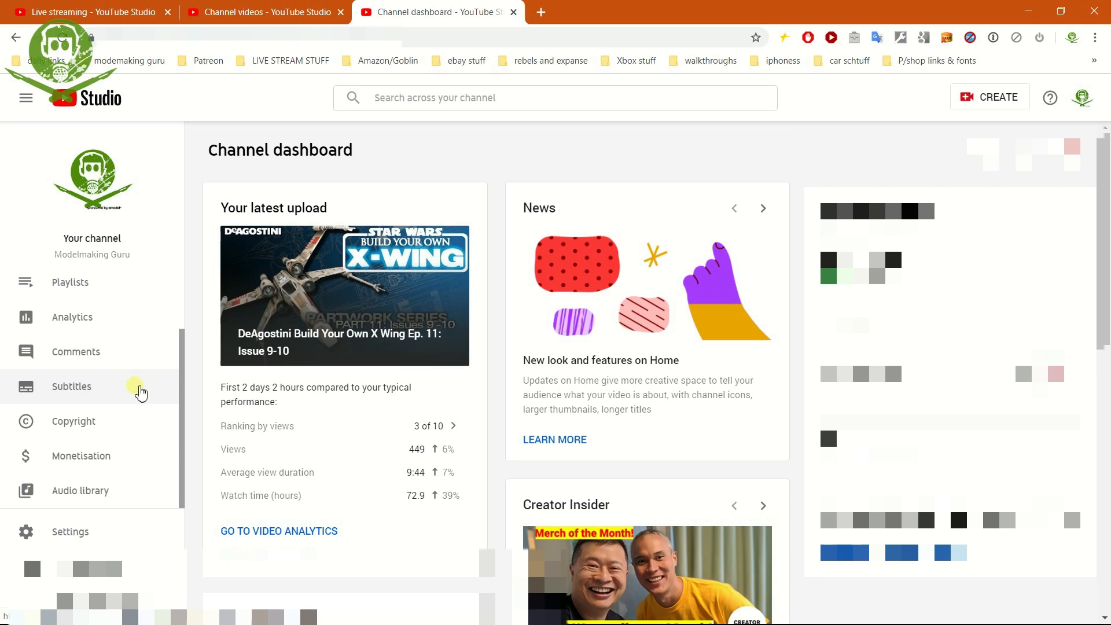
# Start the Go live option for creating a stream from the channel dashboard, and close the two redundant Studio tabs
pyautogui.scroll(2, 141, 391)
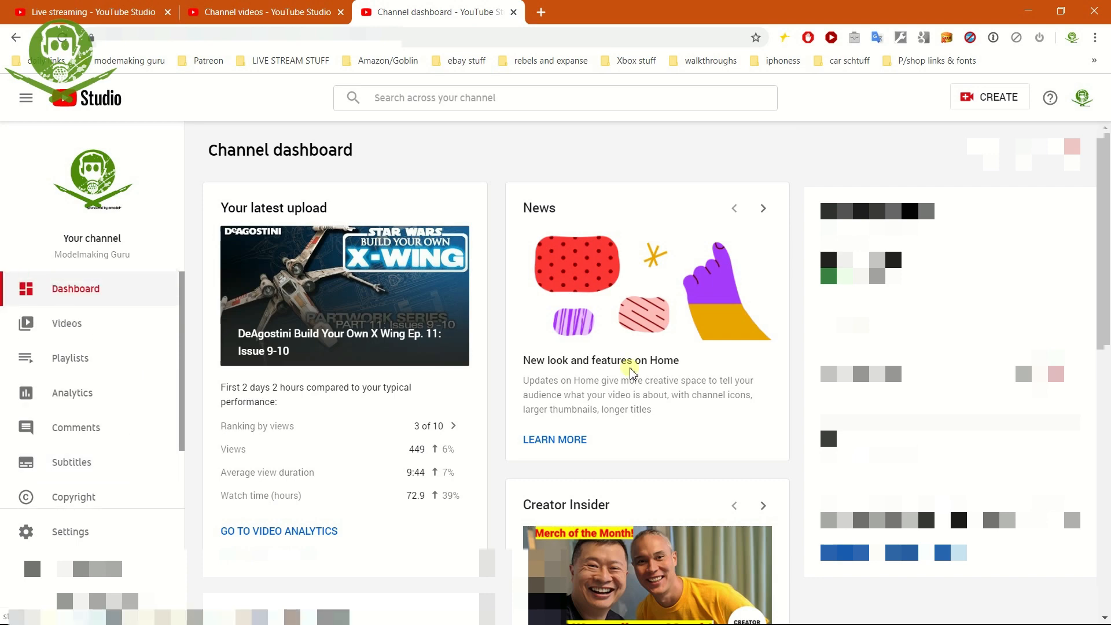
pyautogui.scroll(-8, 622, 362)
pyautogui.scroll(8, 622, 363)
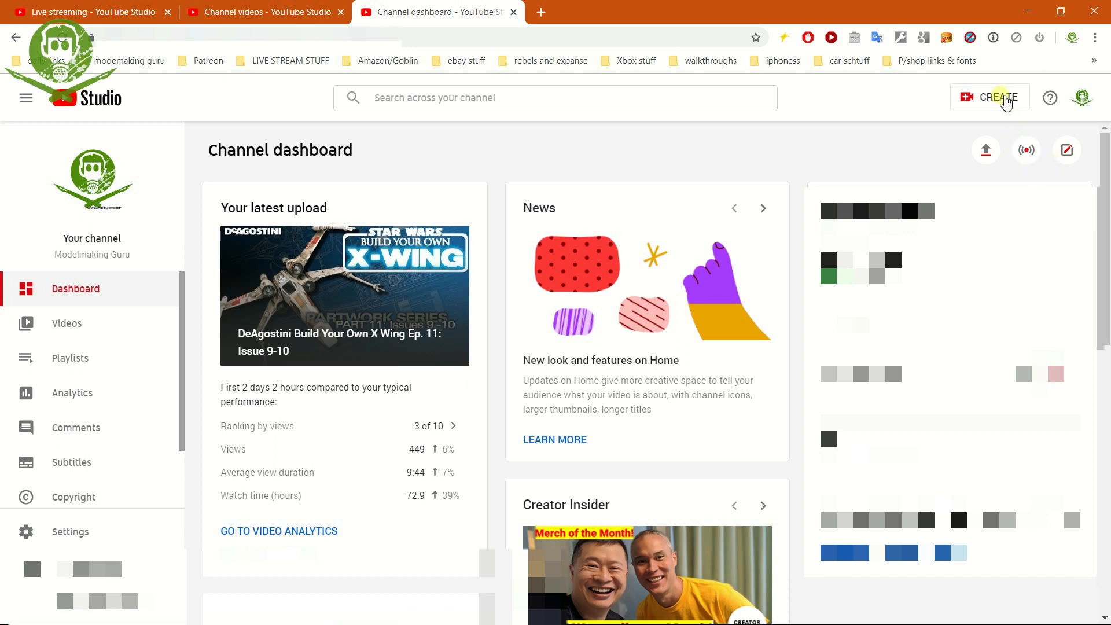
pyautogui.click(1006, 102)
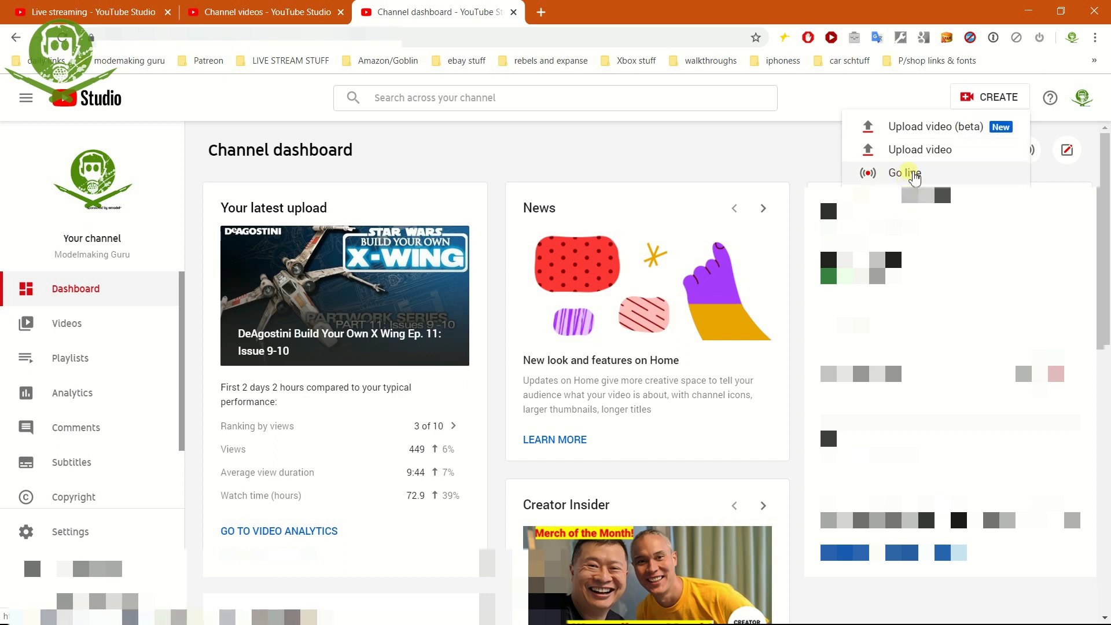
pyautogui.click(908, 174)
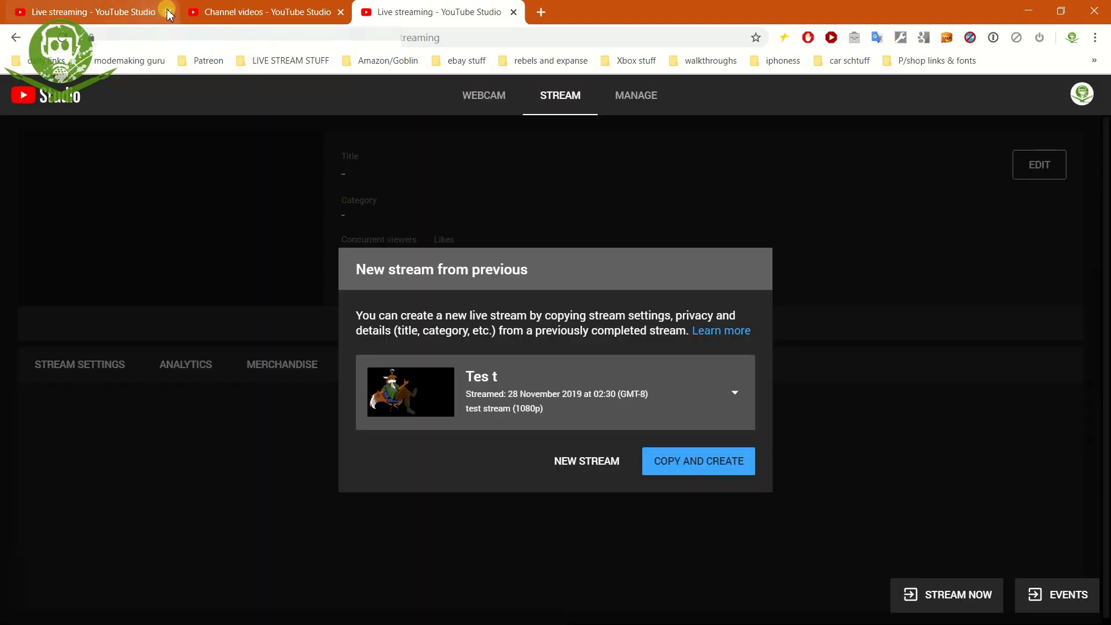
pyautogui.click(168, 12)
pyautogui.click(168, 12)
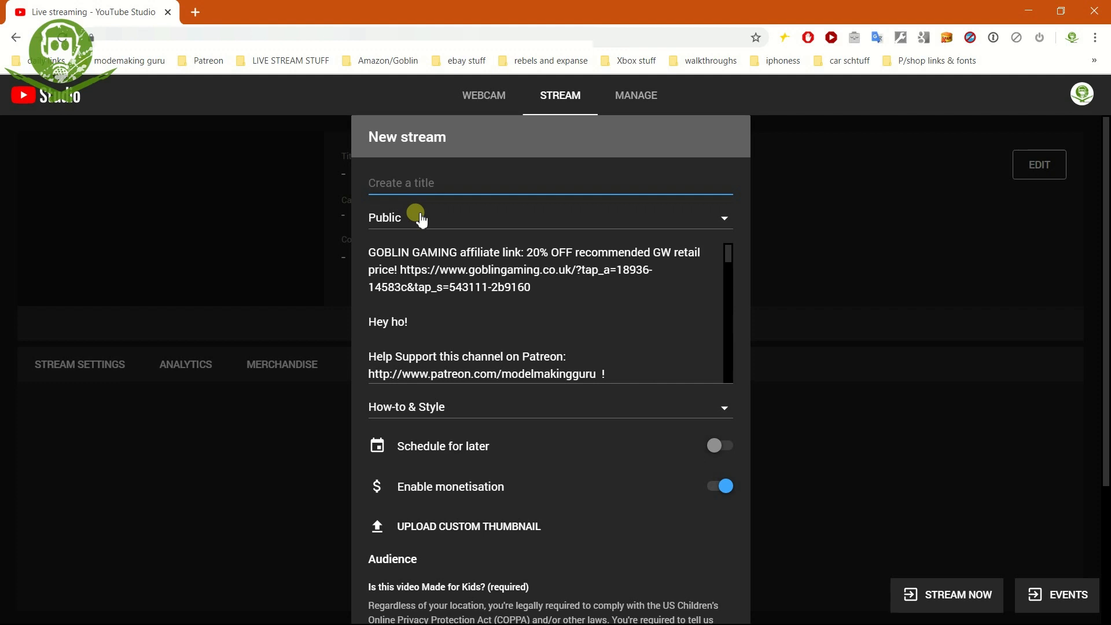
# Title the new stream "FFS" and set its privacy to Private
pyautogui.write('FFS')
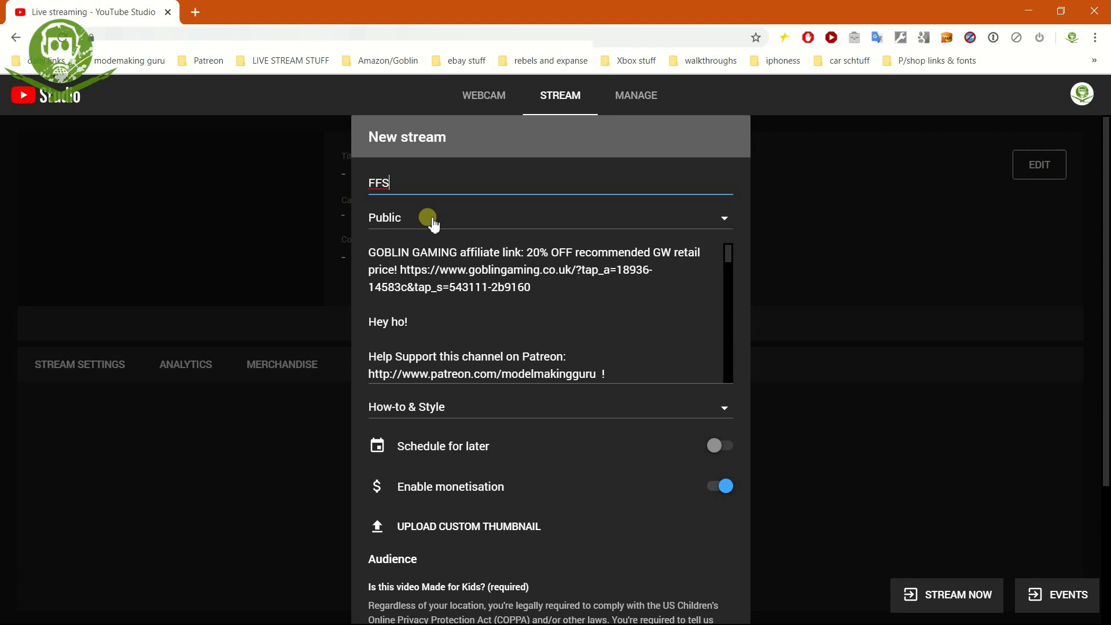
pyautogui.click(430, 220)
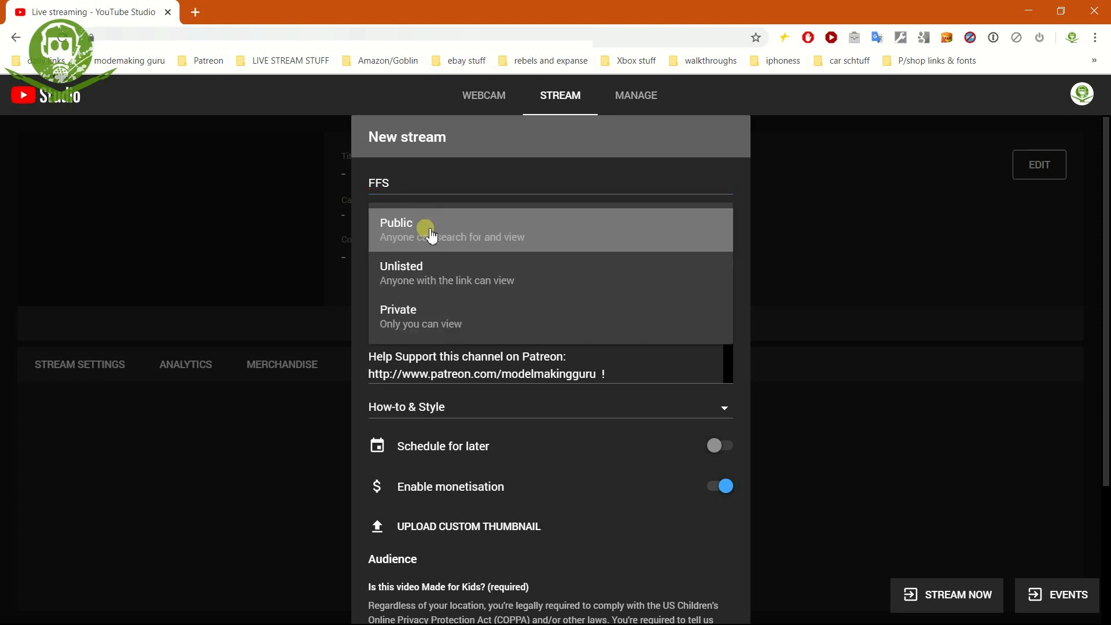
pyautogui.click(415, 324)
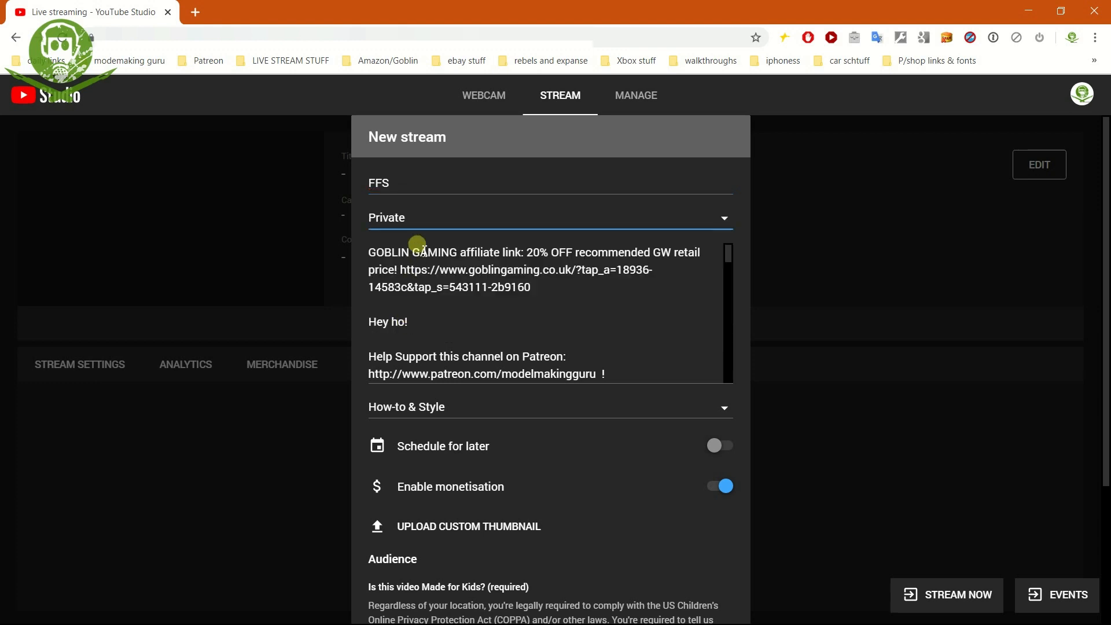
# Review the prefilled description of the new stream
pyautogui.click(489, 287)
pyautogui.scroll(-3, 610, 294)
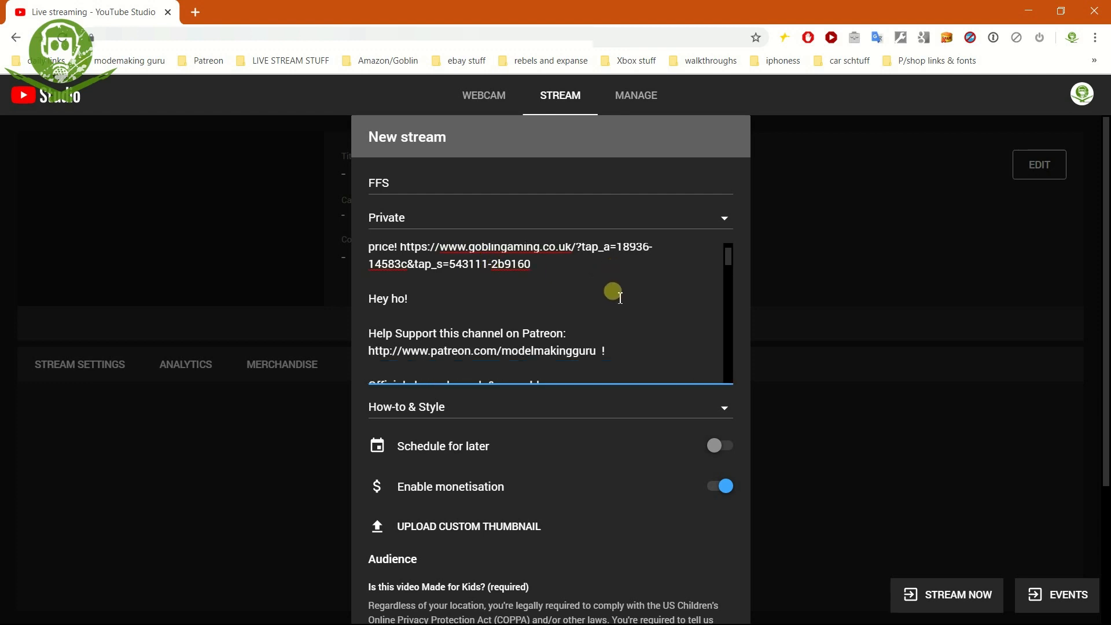
pyautogui.scroll(3, 611, 294)
pyautogui.scroll(1, 611, 296)
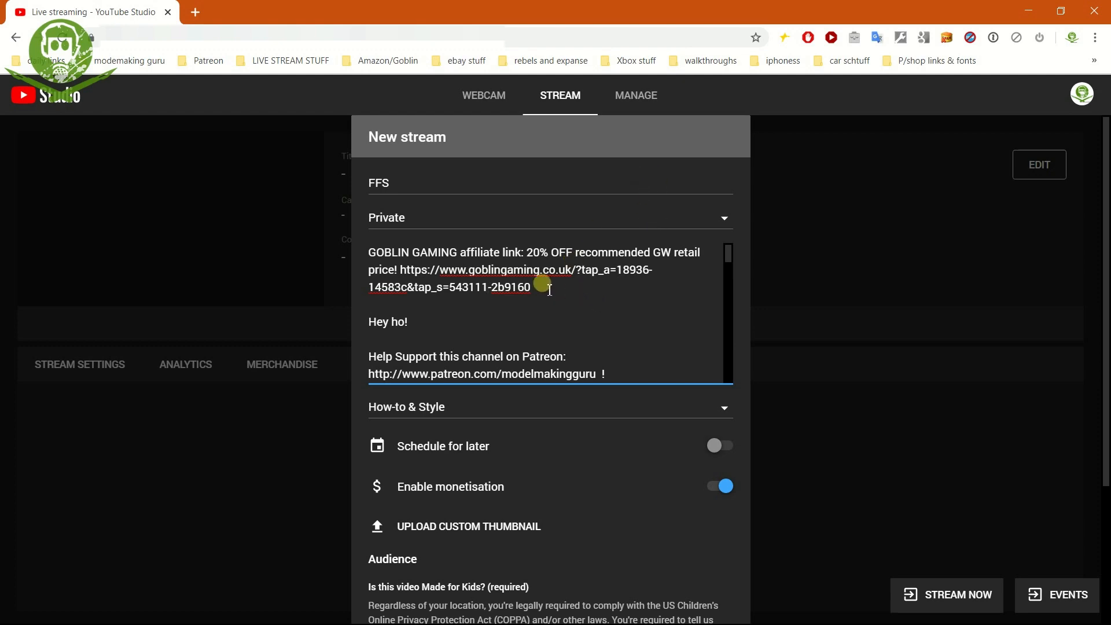
pyautogui.moveTo(731, 268); pyautogui.dragTo(706, 249)
# Enable scheduling for later and set the stream to Fri, 29 Nov at 13:45
pyautogui.scroll(-5, 565, 307)
pyautogui.scroll(-3, 681, 490)
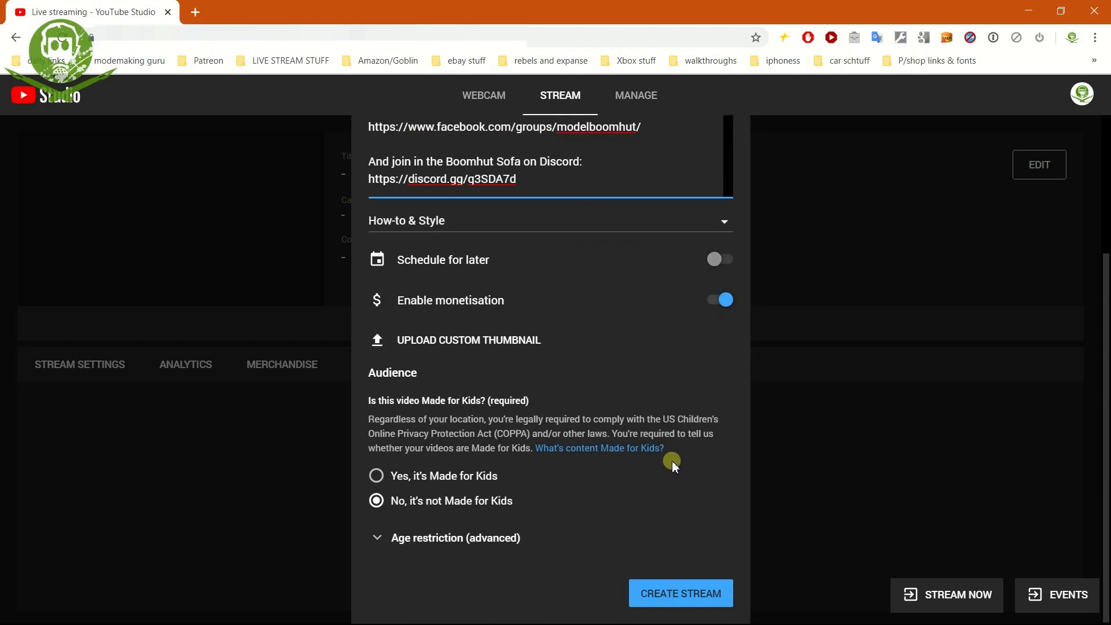
pyautogui.click(715, 260)
pyautogui.click(575, 295)
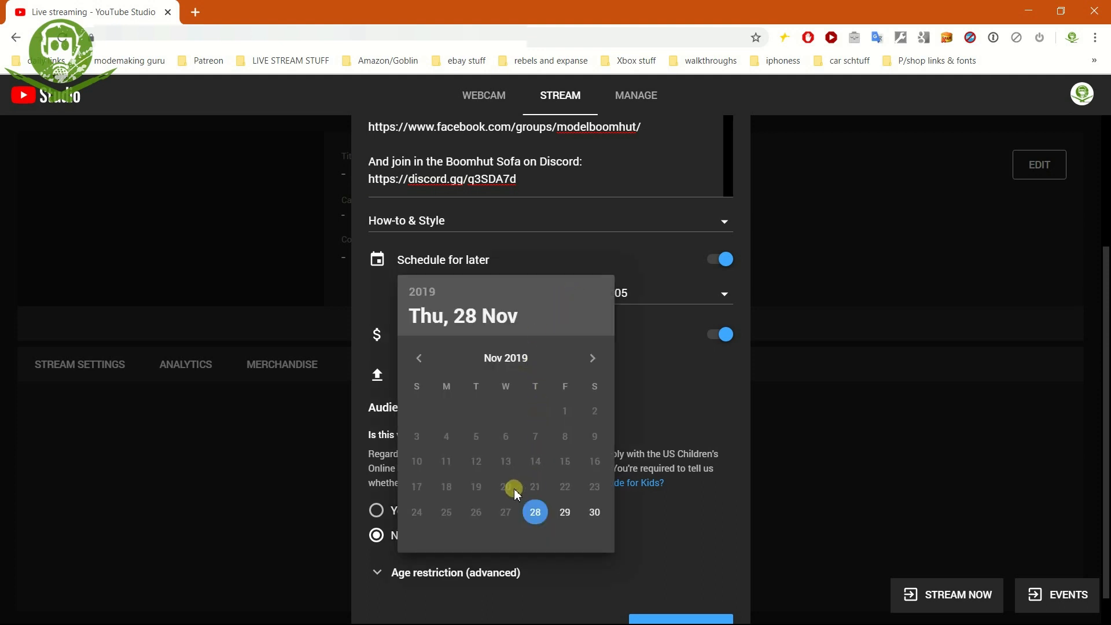
pyautogui.click(564, 511)
pyautogui.click(724, 295)
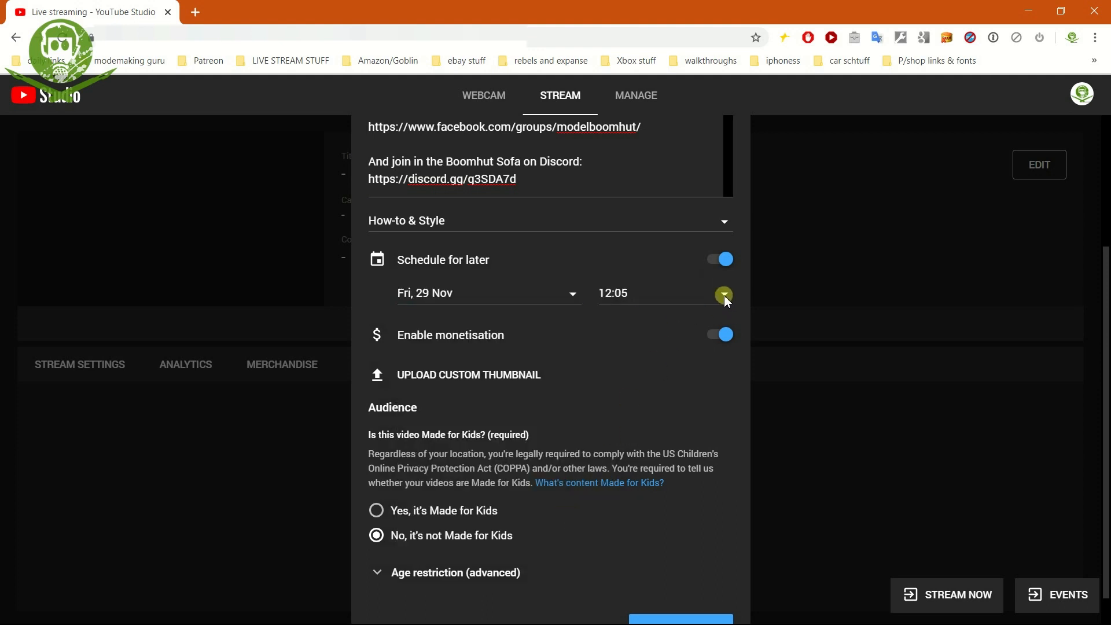
pyautogui.scroll(-8, 688, 336)
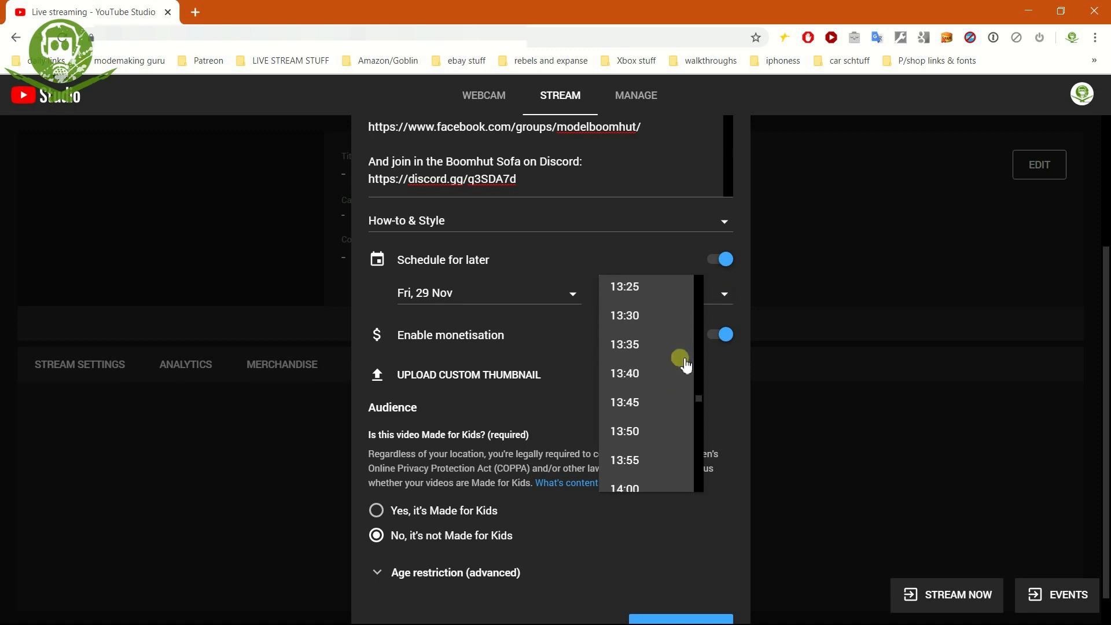
pyautogui.click(636, 402)
pyautogui.scroll(3, 671, 361)
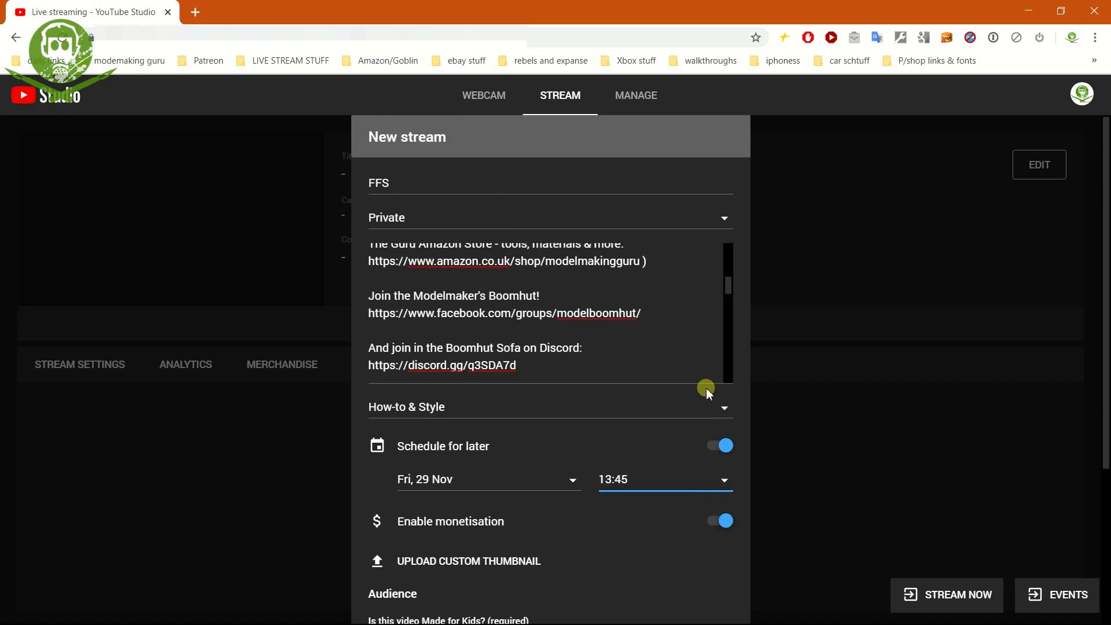
pyautogui.click(569, 482)
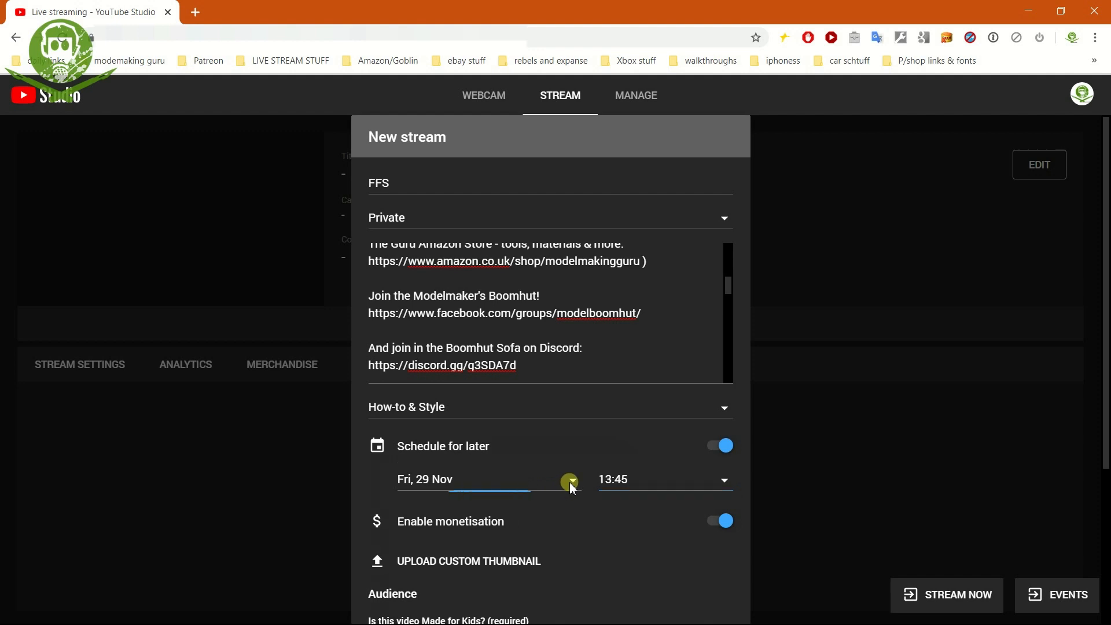
pyautogui.scroll(-3, 680, 477)
pyautogui.click(665, 346)
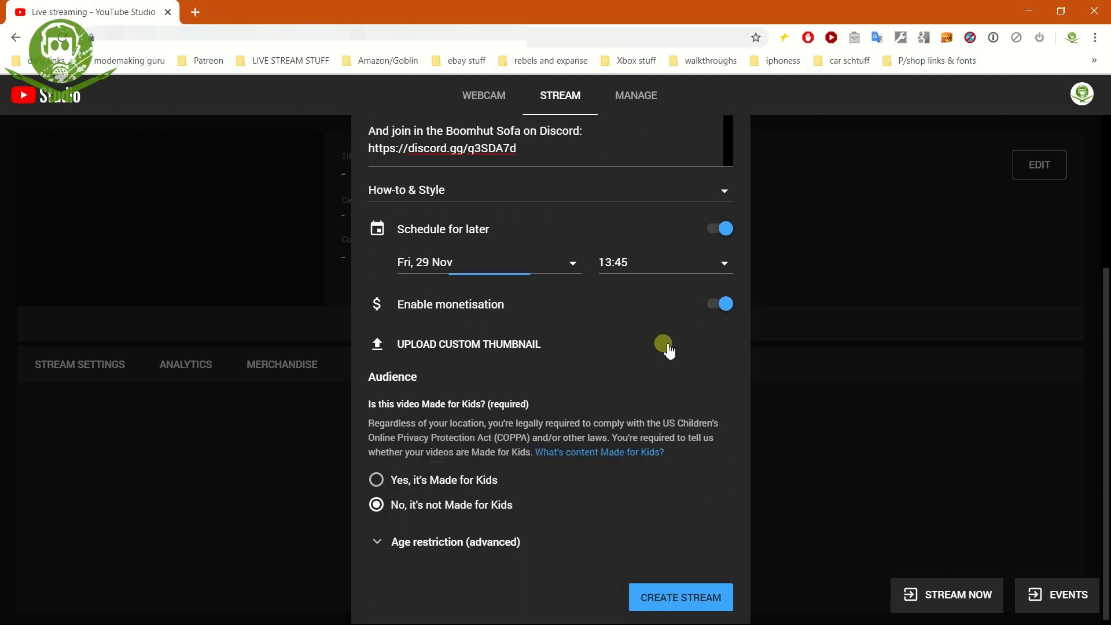
pyautogui.click(721, 264)
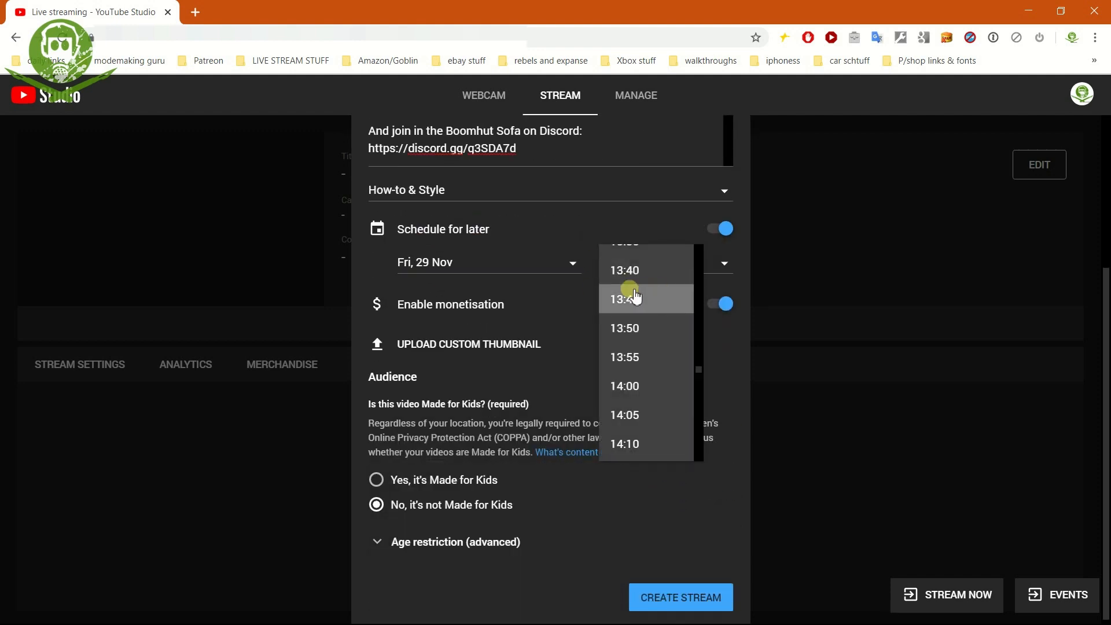
pyautogui.click(712, 375)
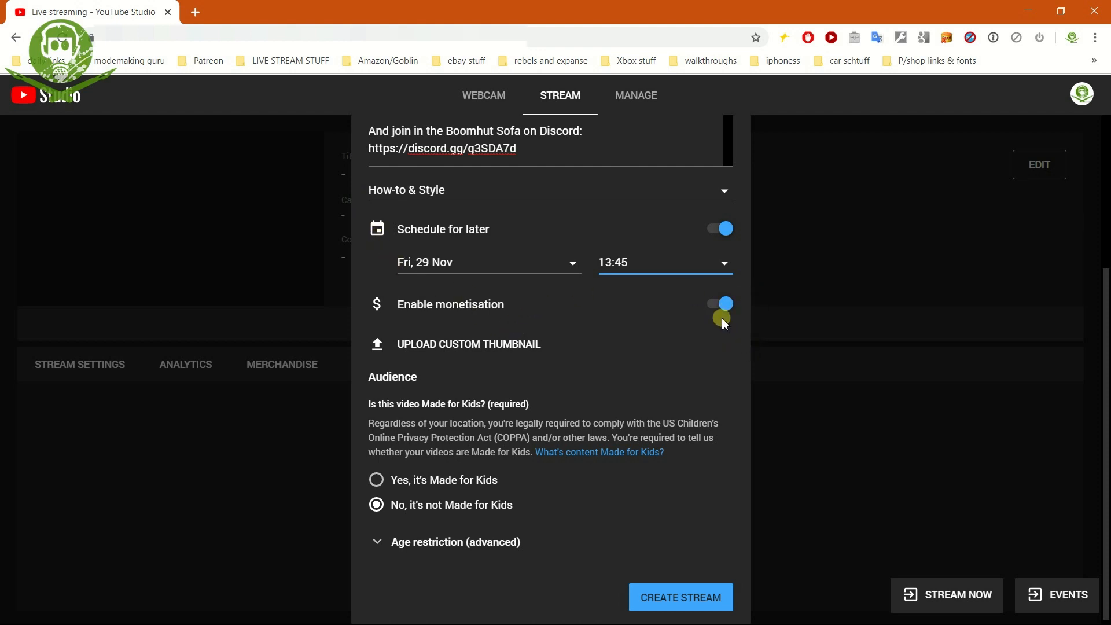
# Upload the image "FOXX IN CHAIR FOR SPINNER copy" as the custom thumbnail and create the scheduled stream
pyautogui.click(503, 345)
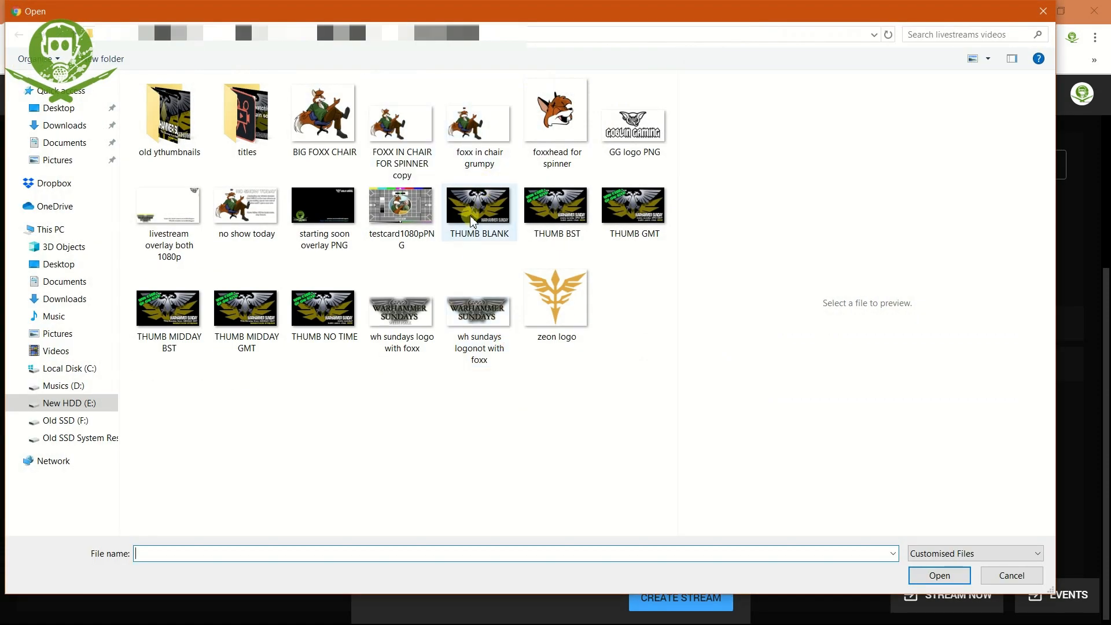
pyautogui.doubleClick(415, 139)
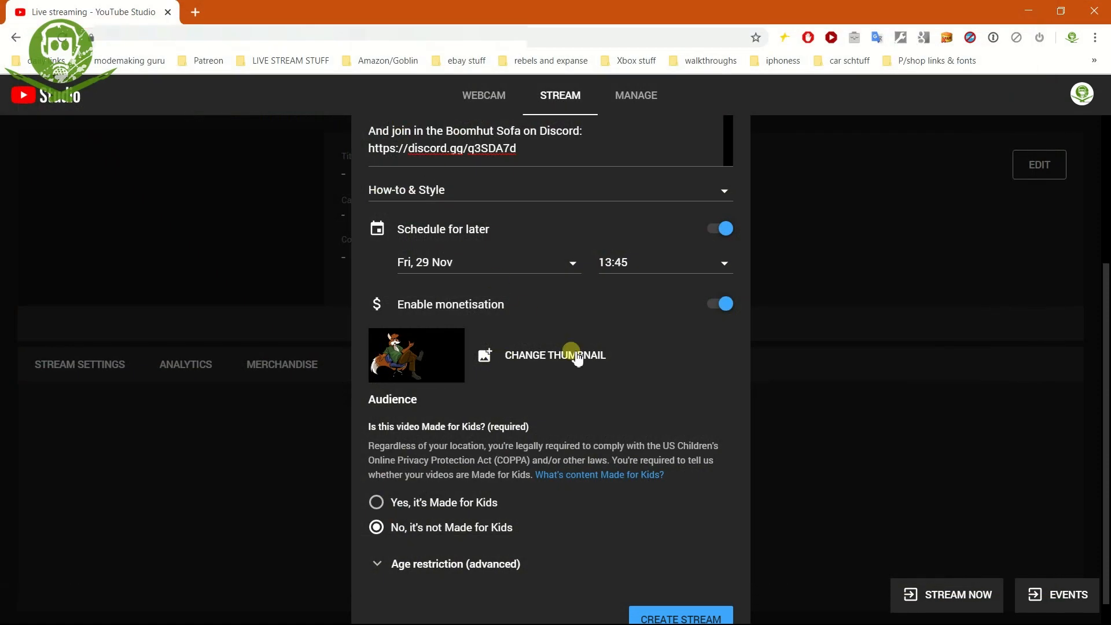
pyautogui.scroll(-1, 607, 350)
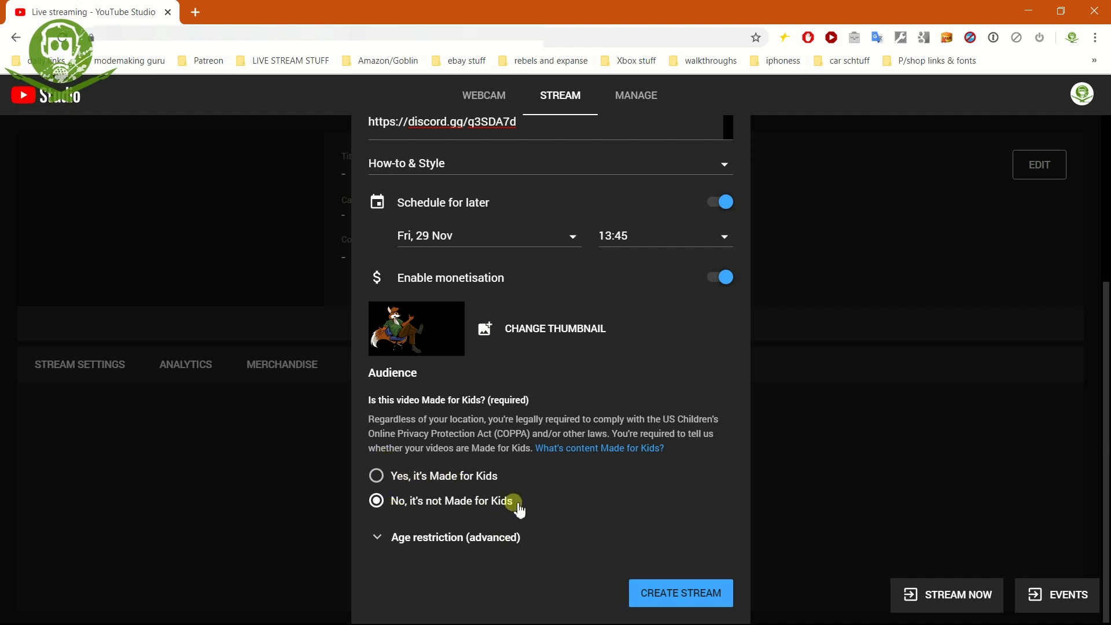
pyautogui.click(711, 603)
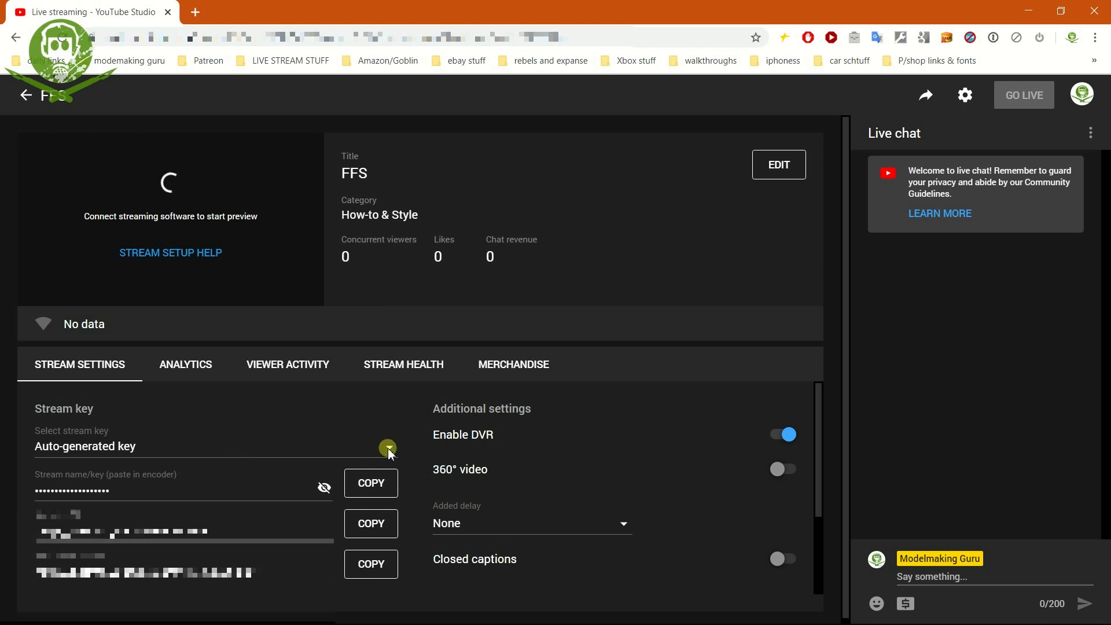
# Start a new stream key named "testy testy etyet yet yet y" with the description "blip"
pyautogui.click(387, 448)
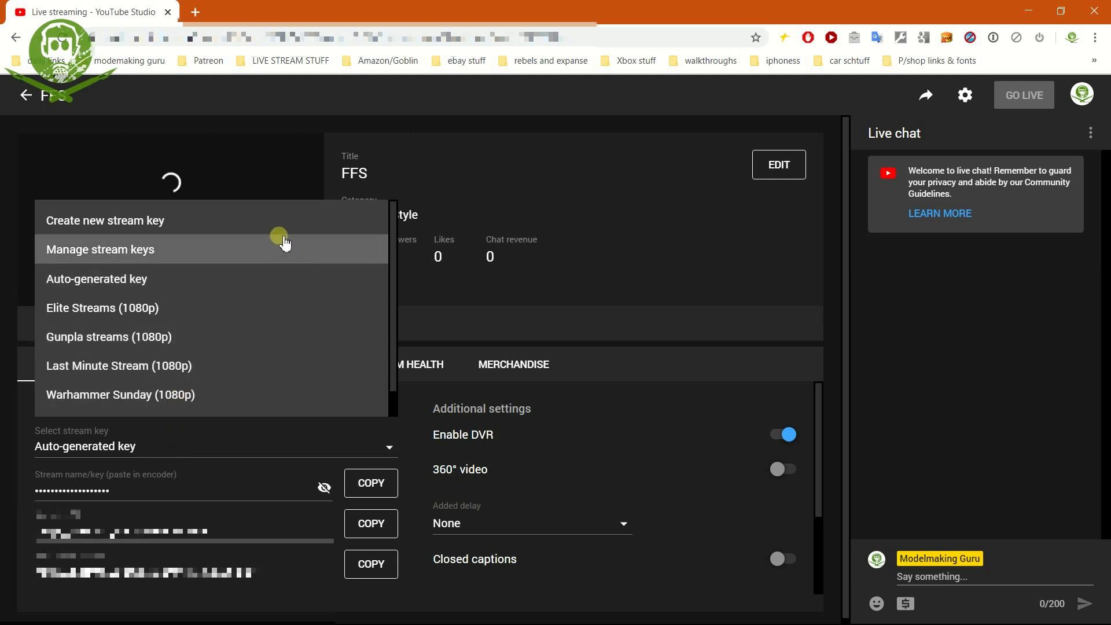
pyautogui.click(164, 280)
pyautogui.click(387, 446)
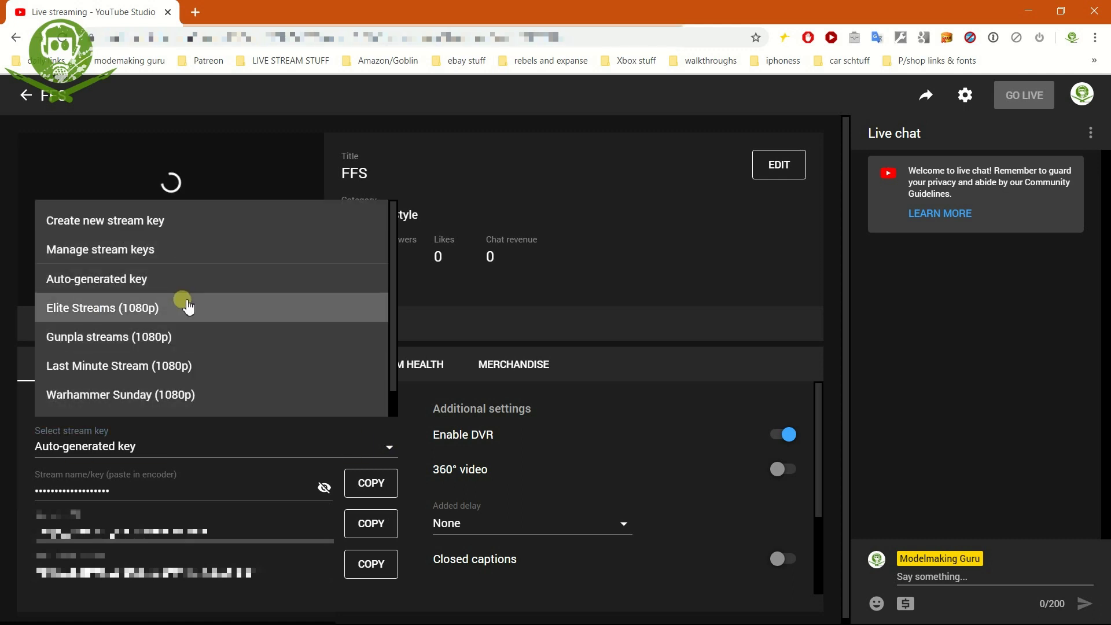
pyautogui.click(160, 220)
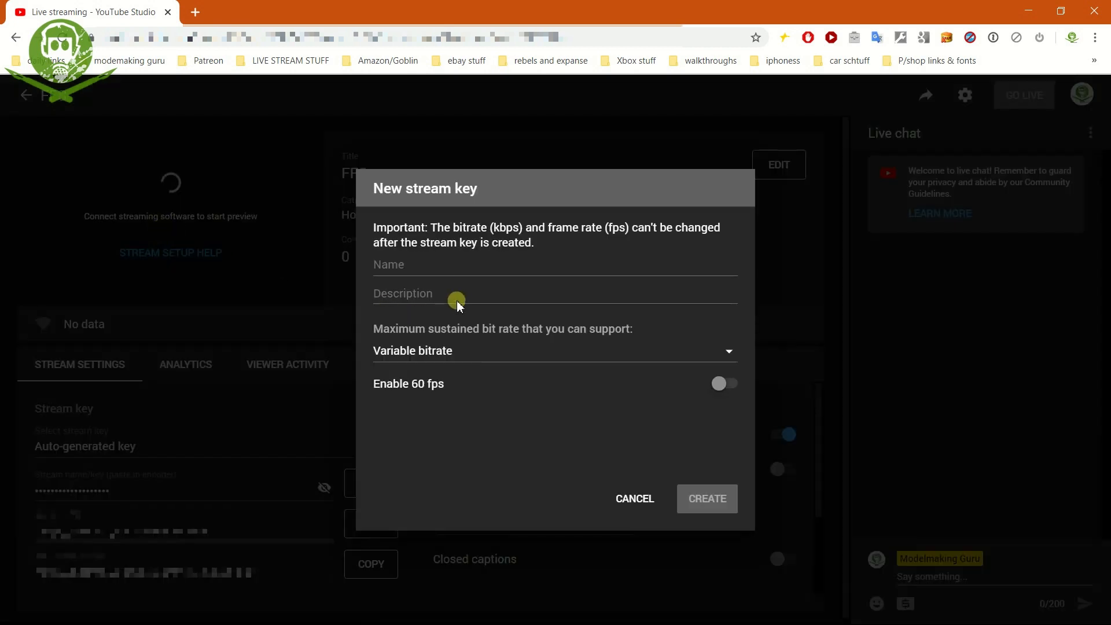
pyautogui.click(421, 265)
pyautogui.write('t')
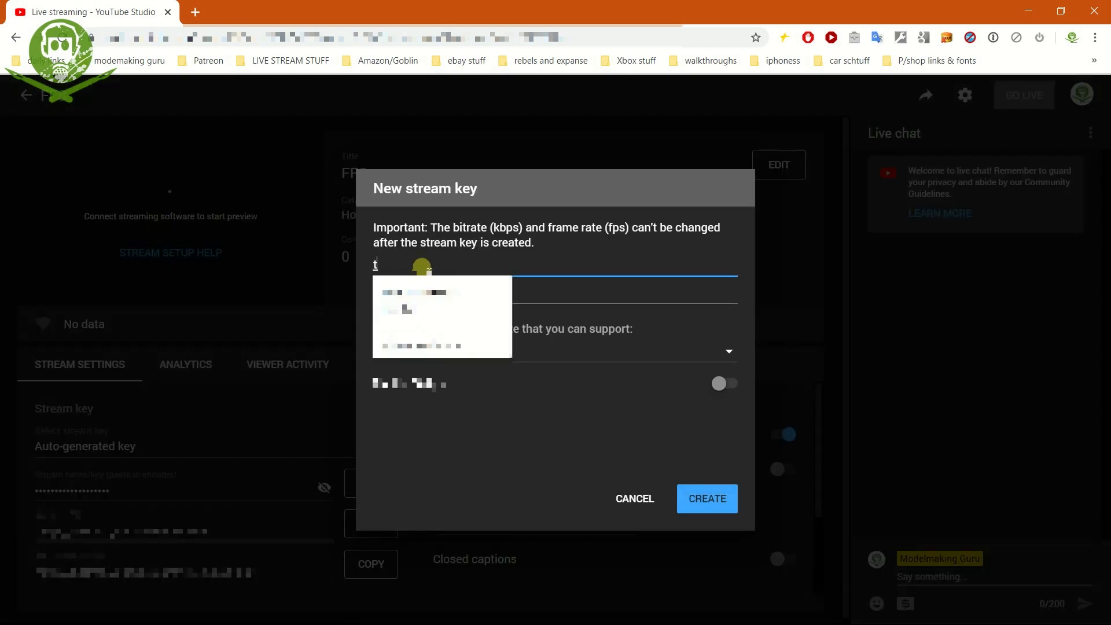
pyautogui.write('esty testy etyet yet yet y')
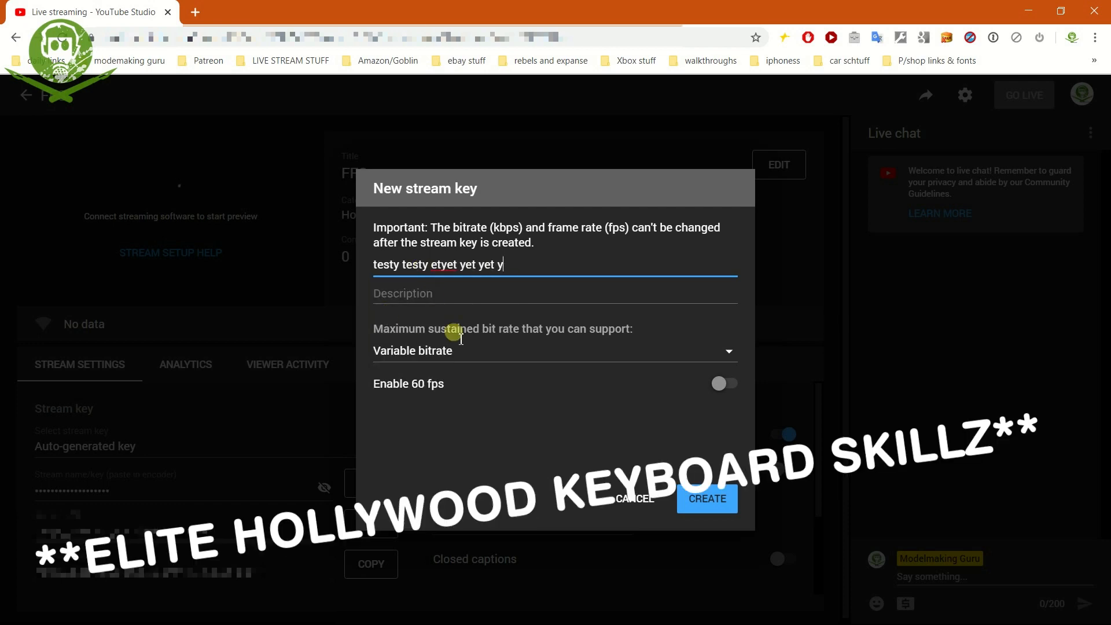
pyautogui.click(469, 290)
pyautogui.write('blip')
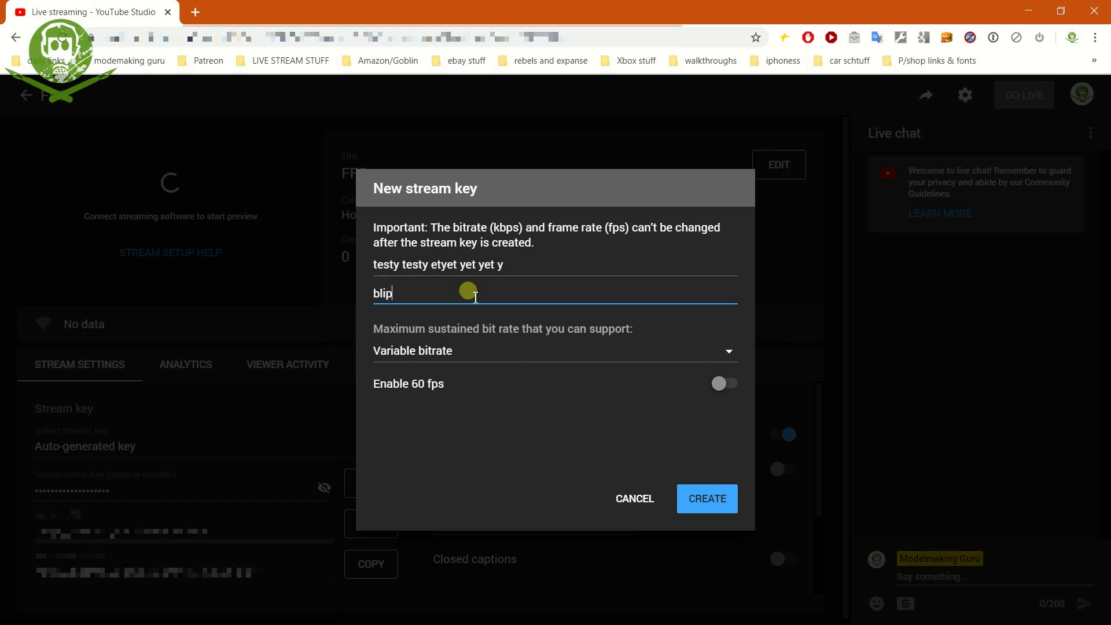
# Set the new key's maximum sustained bit rate to 3000 Kbps - 6000 Kbps (1080p) and create the key
pyautogui.click(515, 354)
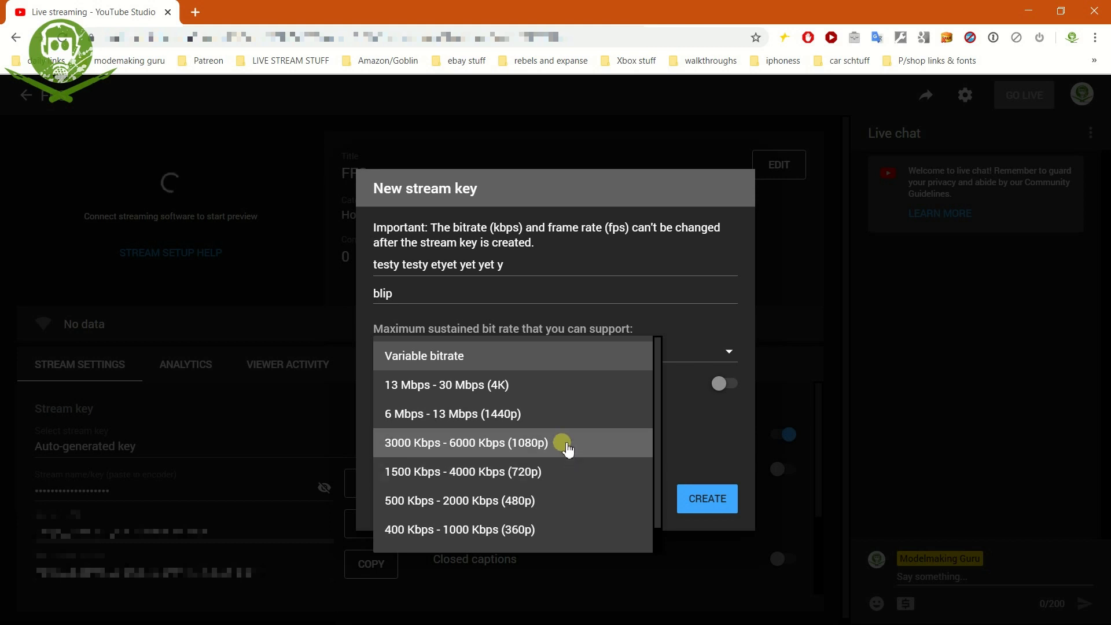
pyautogui.click(535, 445)
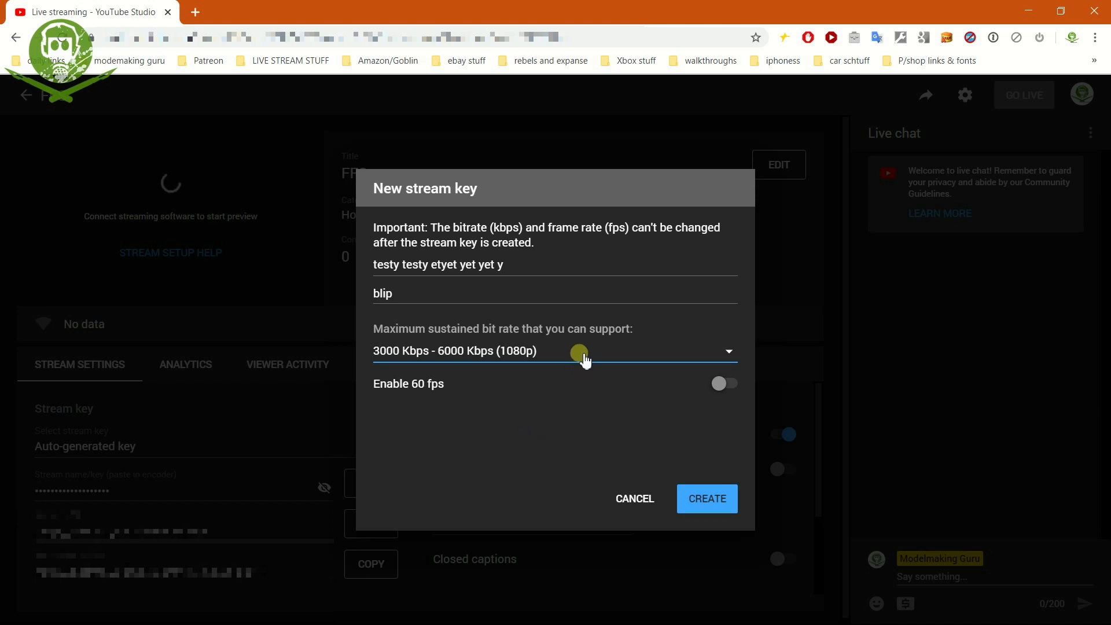
pyautogui.click(578, 353)
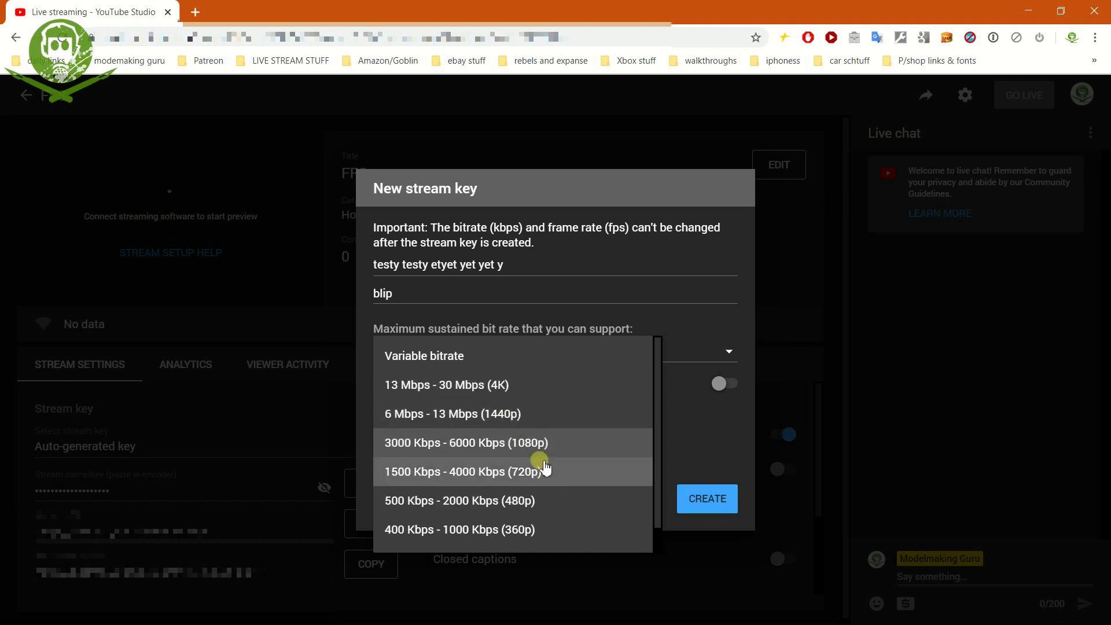
pyautogui.click(531, 446)
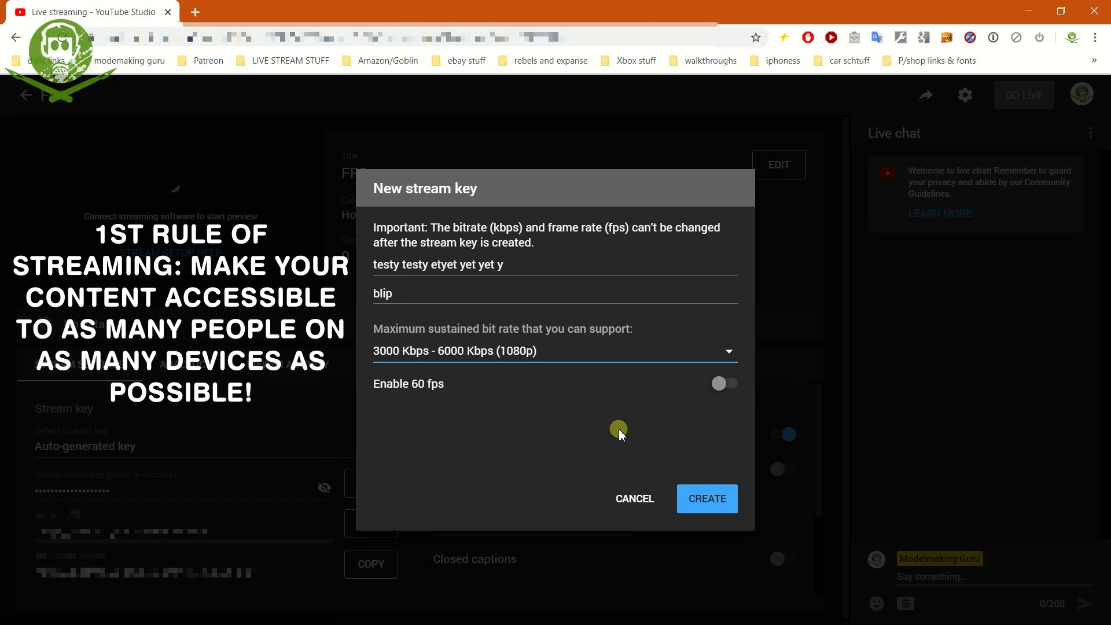
pyautogui.click(697, 496)
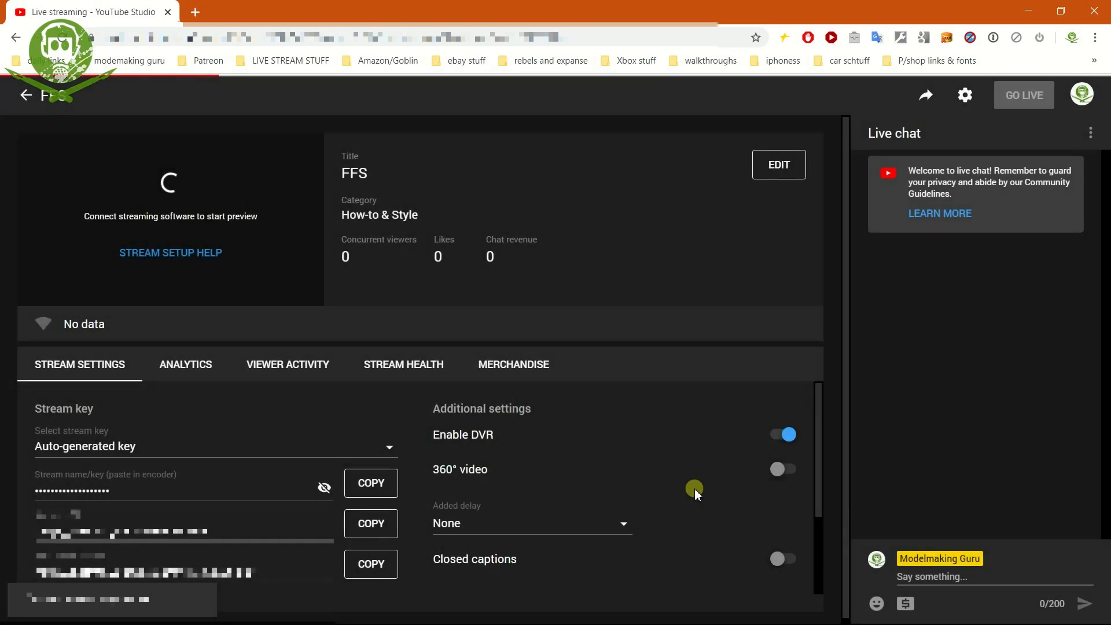
# Assign the "testy testy etyet yet yet y (1080p)" stream key to the FFS stream
pyautogui.click(384, 446)
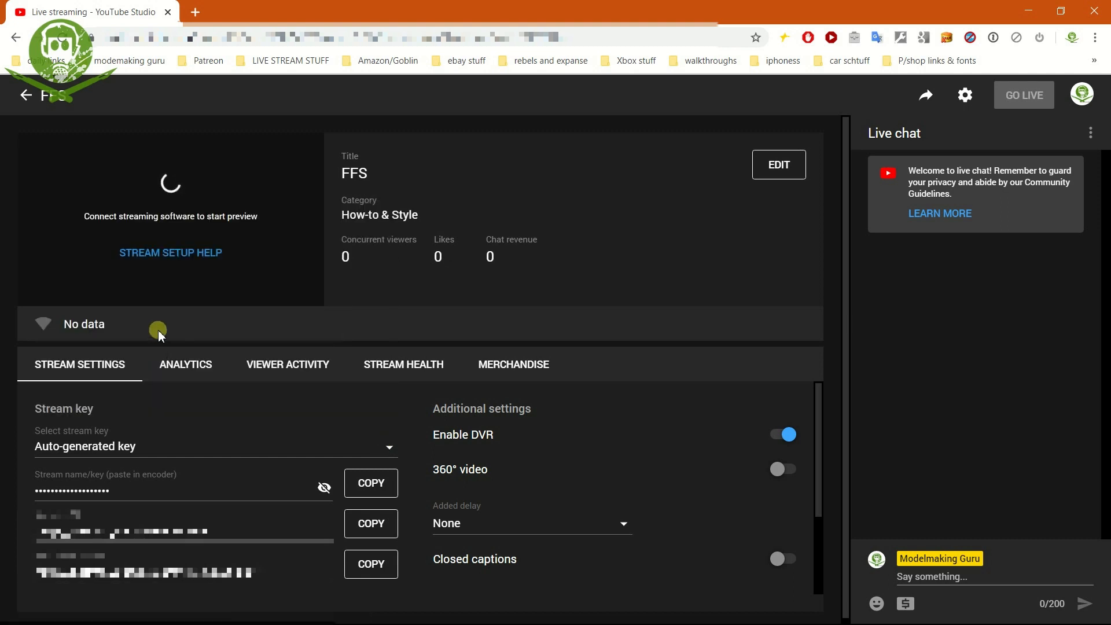
pyautogui.click(364, 447)
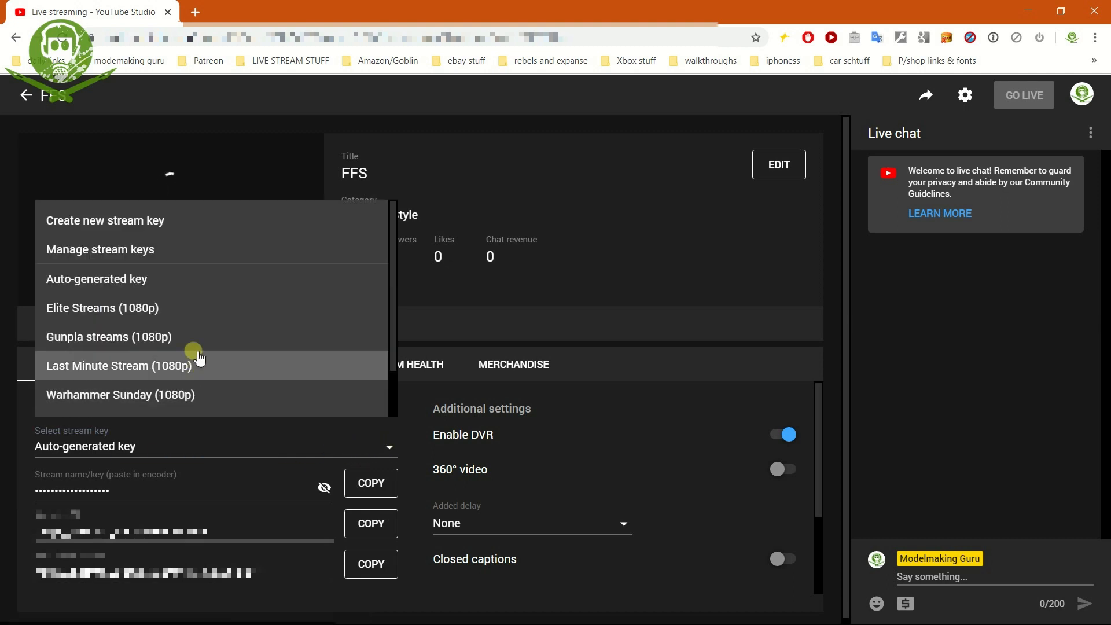
pyautogui.scroll(-1, 196, 353)
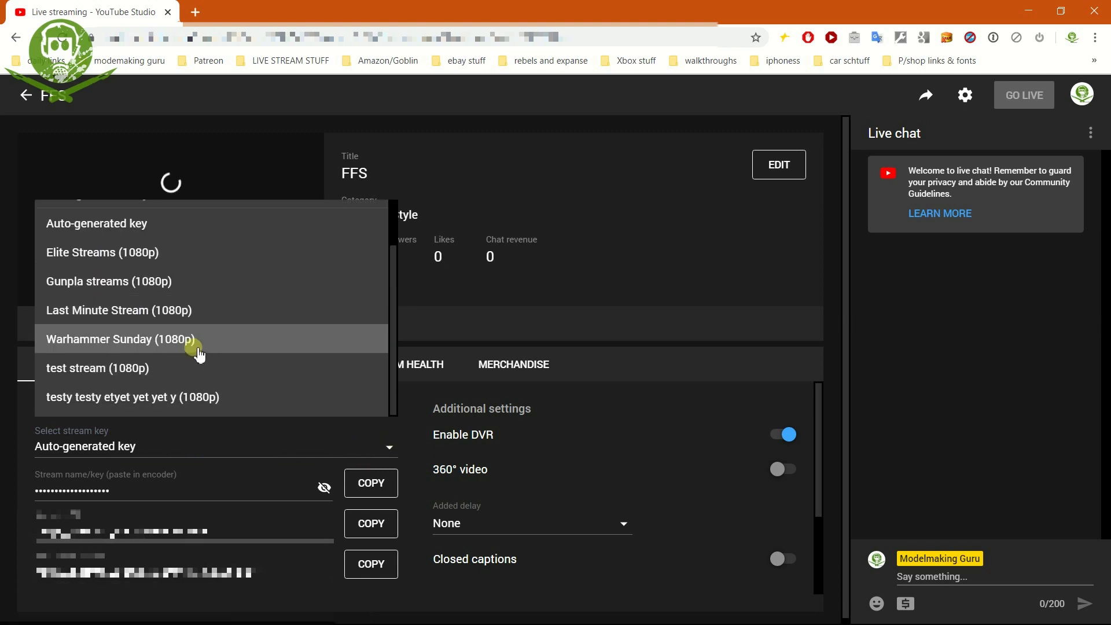
pyautogui.click(161, 399)
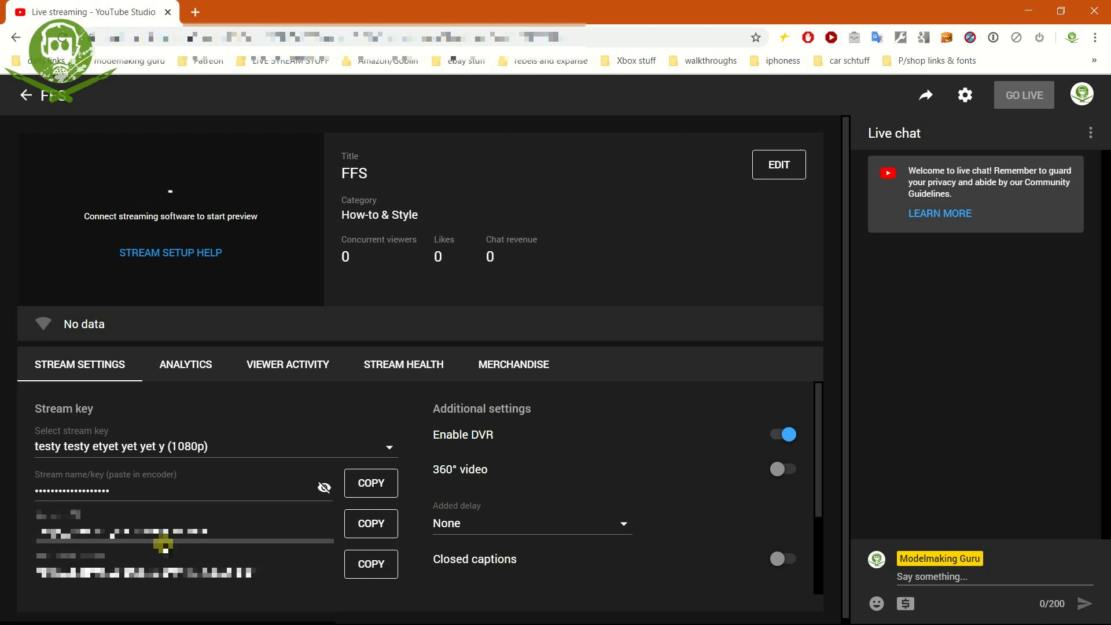
# Set the stream latency to Low-latency
pyautogui.scroll(-3, 647, 476)
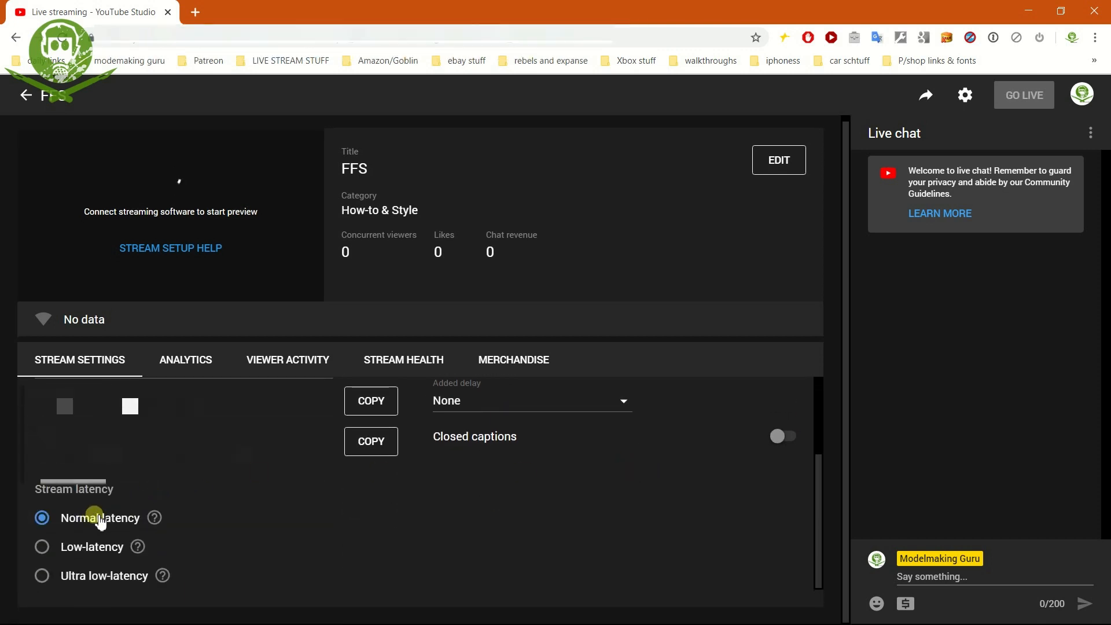
pyautogui.click(44, 547)
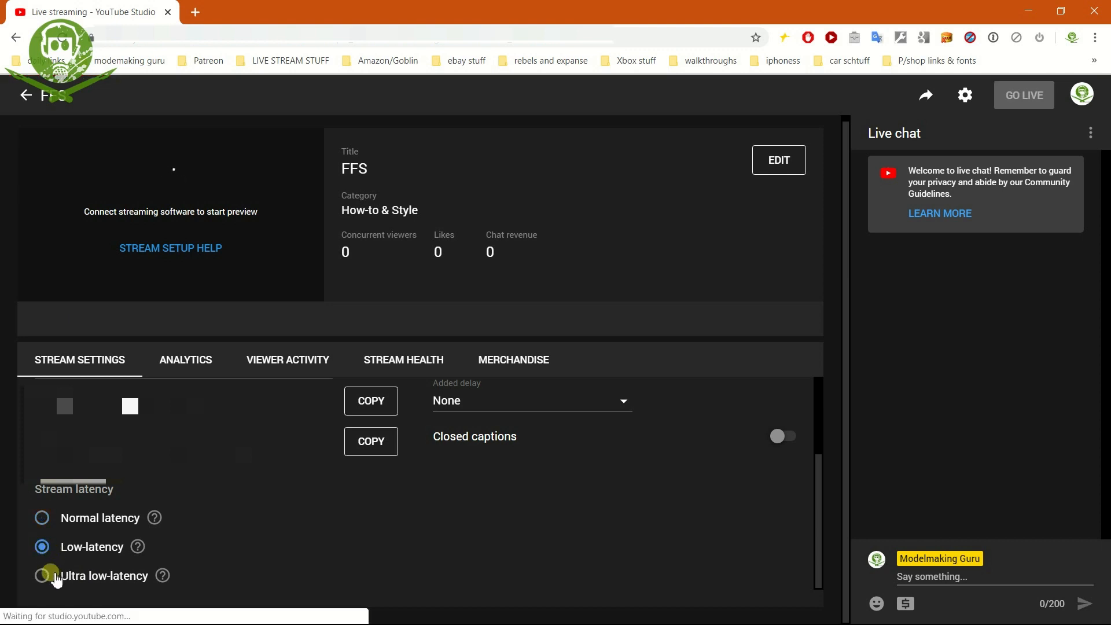
pyautogui.moveTo(139, 548)
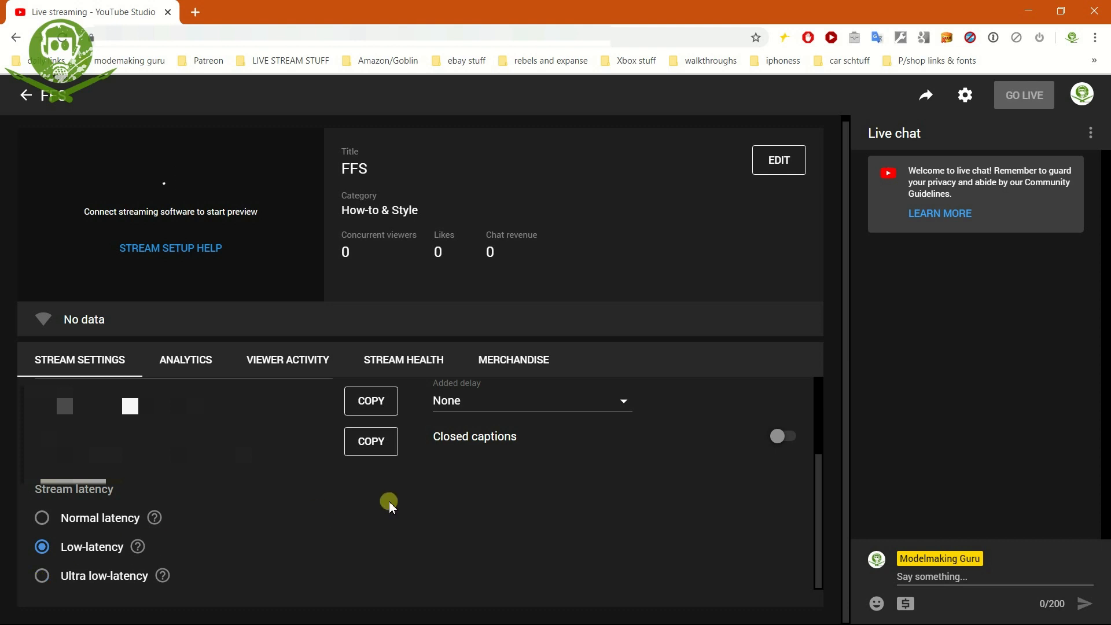
pyautogui.scroll(2, 475, 505)
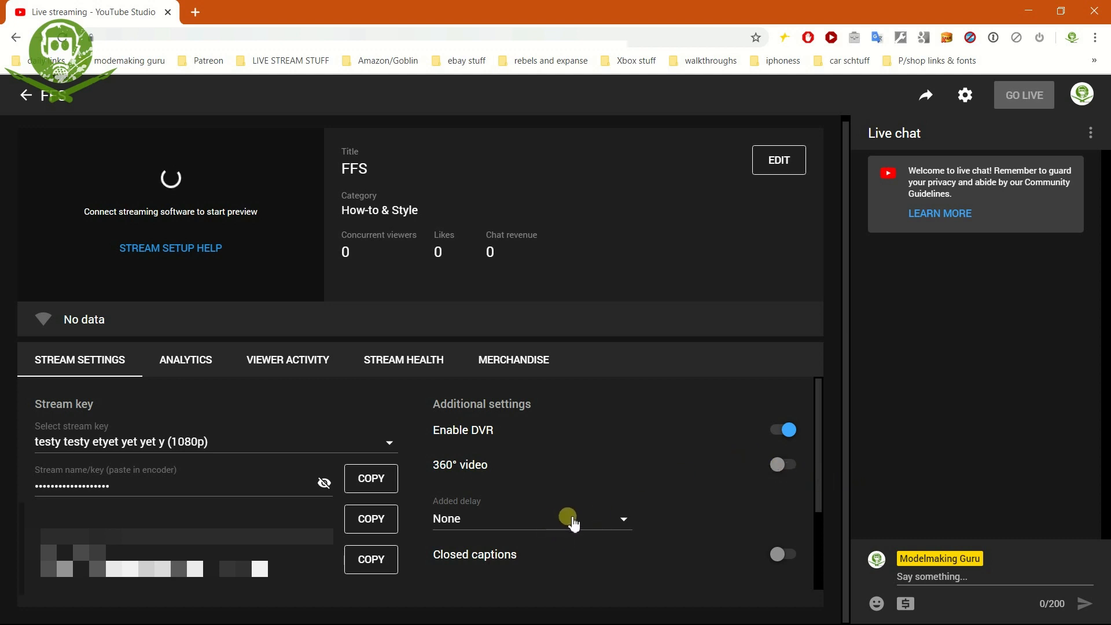
# Review the stream's analytics, viewer activity and stream health information
pyautogui.click(186, 360)
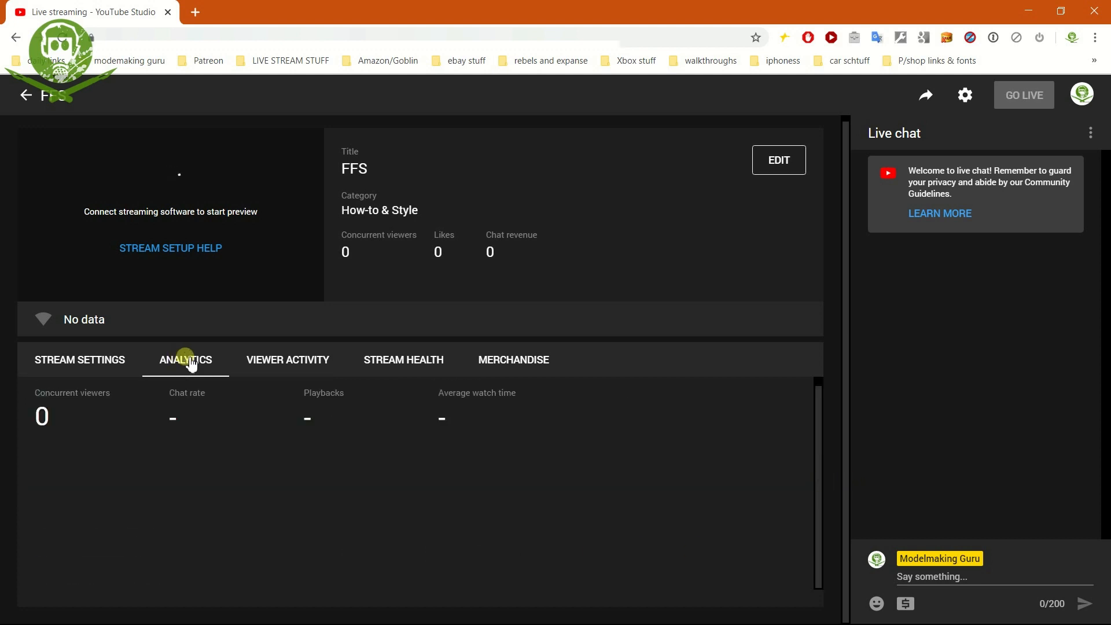
pyautogui.click(300, 363)
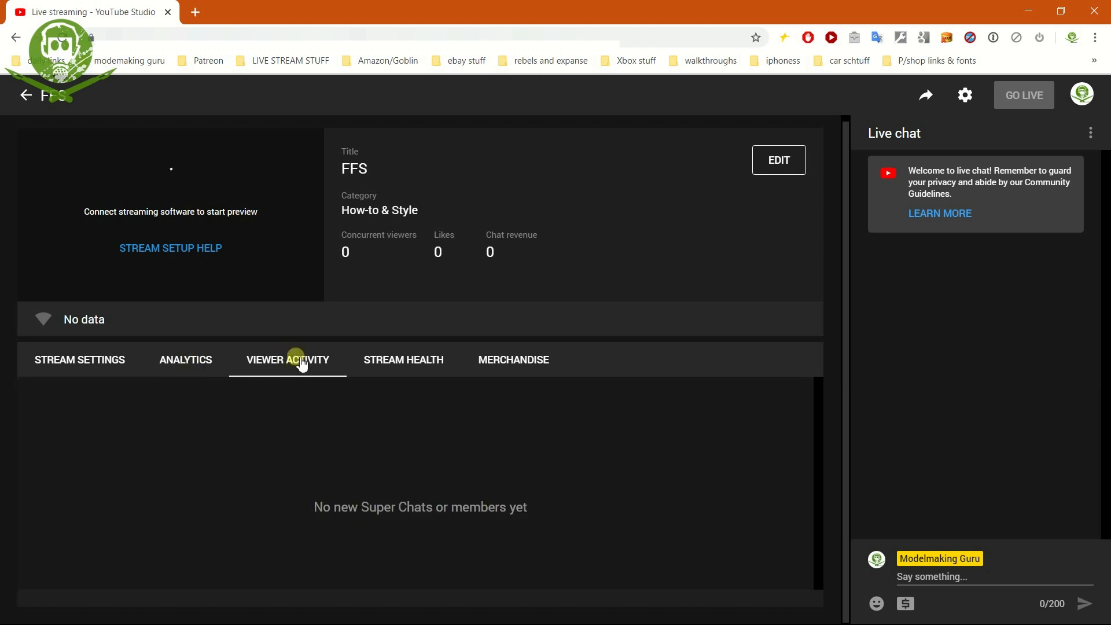
pyautogui.click(395, 368)
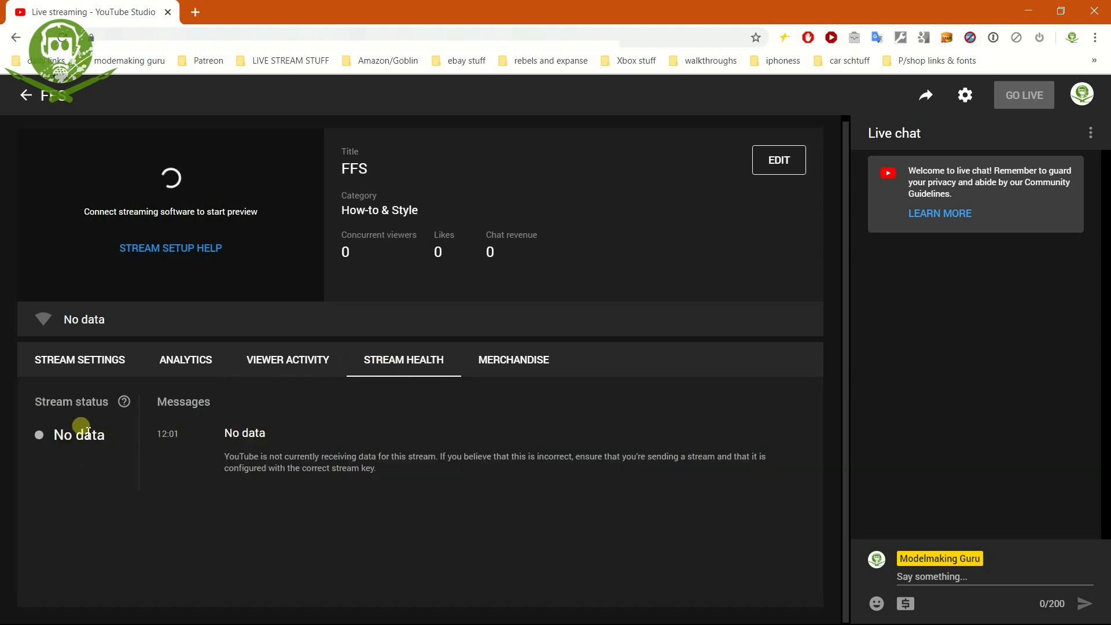
# Browse the merchandise items and pin the £35.00 Modelmaking Guru Logo hoodie to the live chat
pyautogui.click(524, 365)
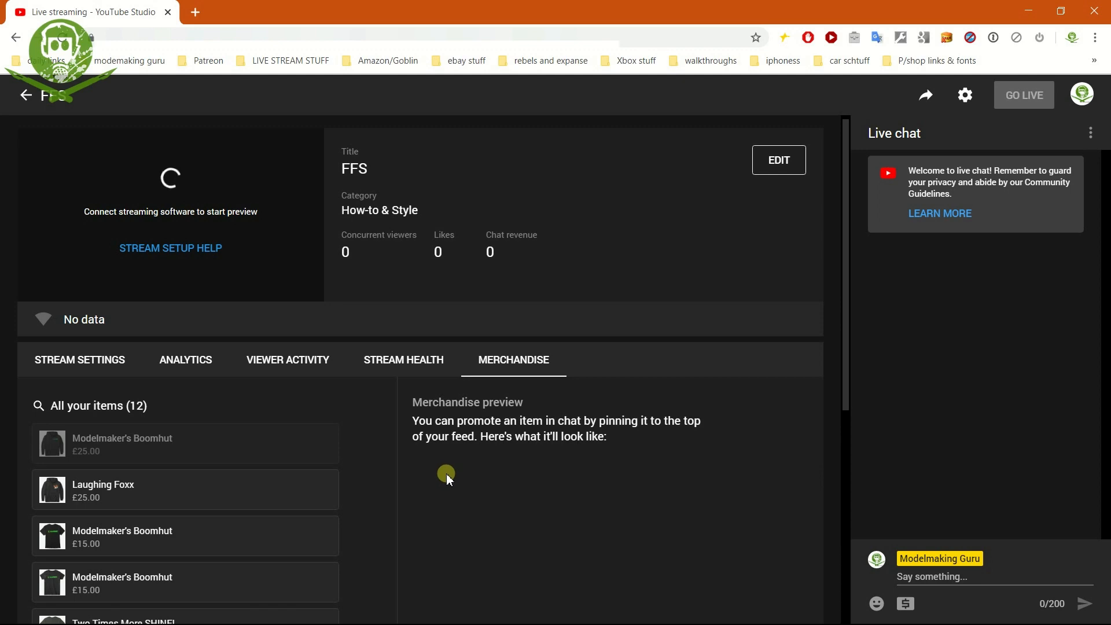
pyautogui.scroll(-3, 274, 440)
pyautogui.scroll(-4, 296, 446)
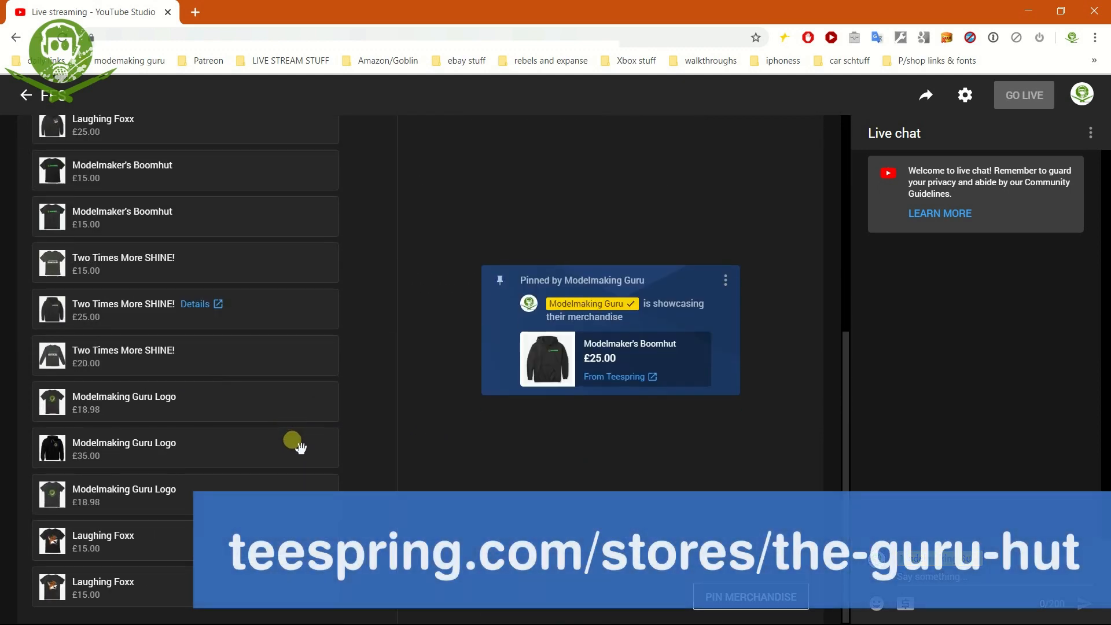
pyautogui.scroll(5, 264, 397)
pyautogui.scroll(3, 263, 397)
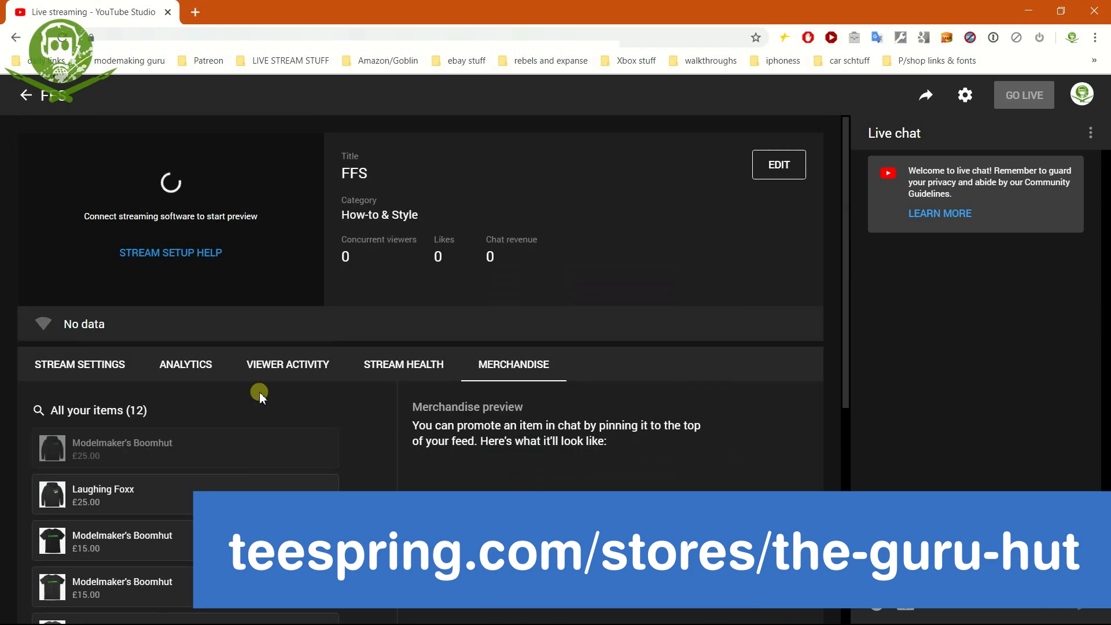
pyautogui.scroll(-6, 279, 405)
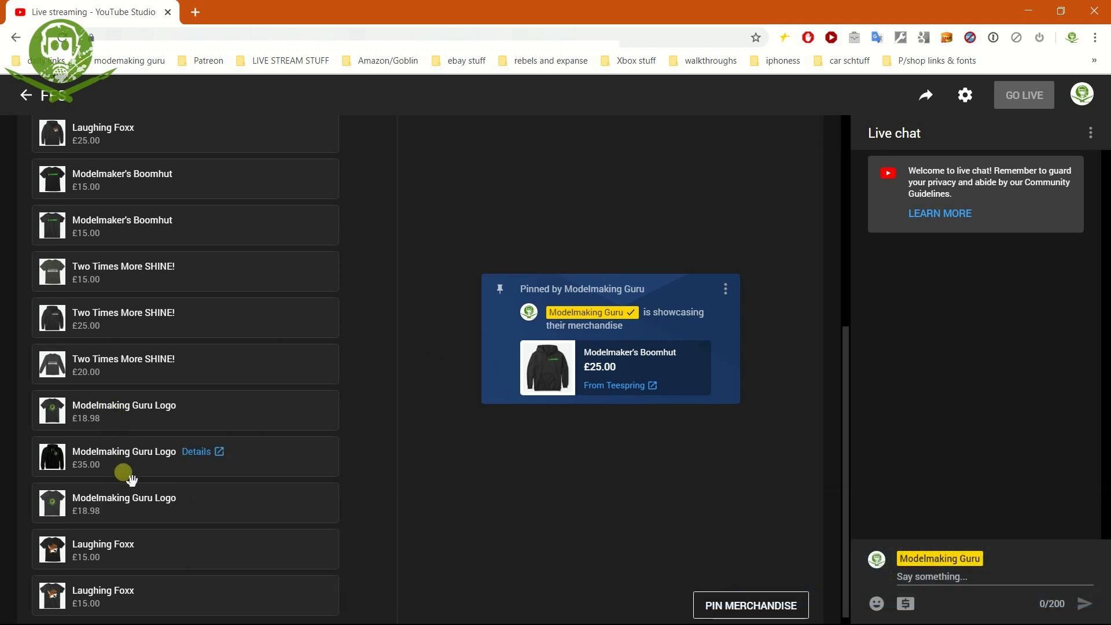
pyautogui.moveTo(103, 470); pyautogui.dragTo(593, 317)
pyautogui.click(717, 605)
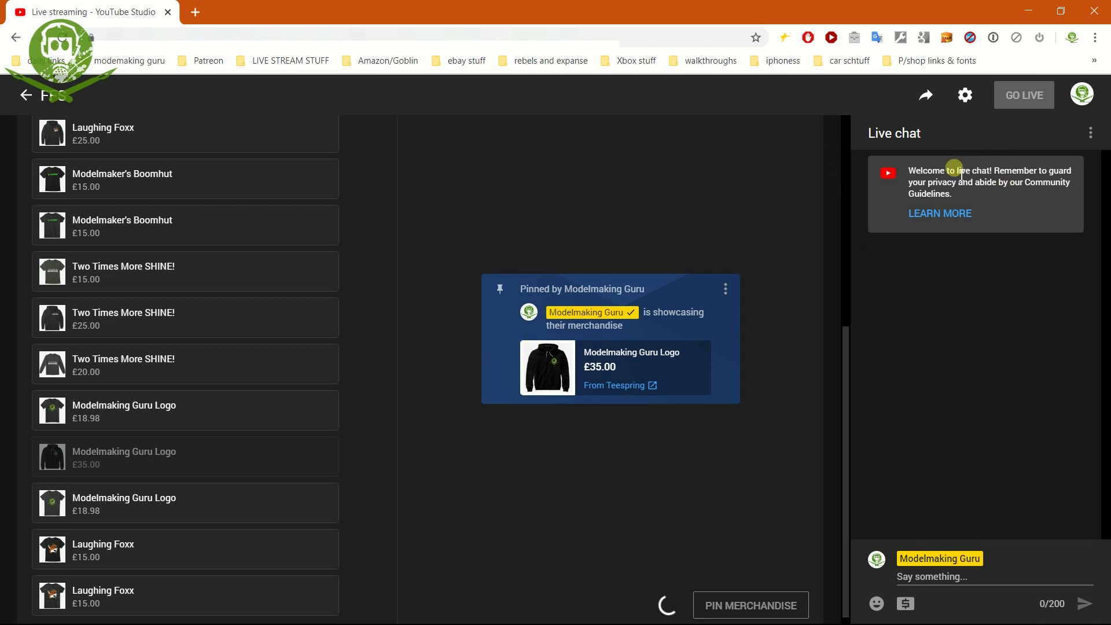
pyautogui.scroll(6, 543, 299)
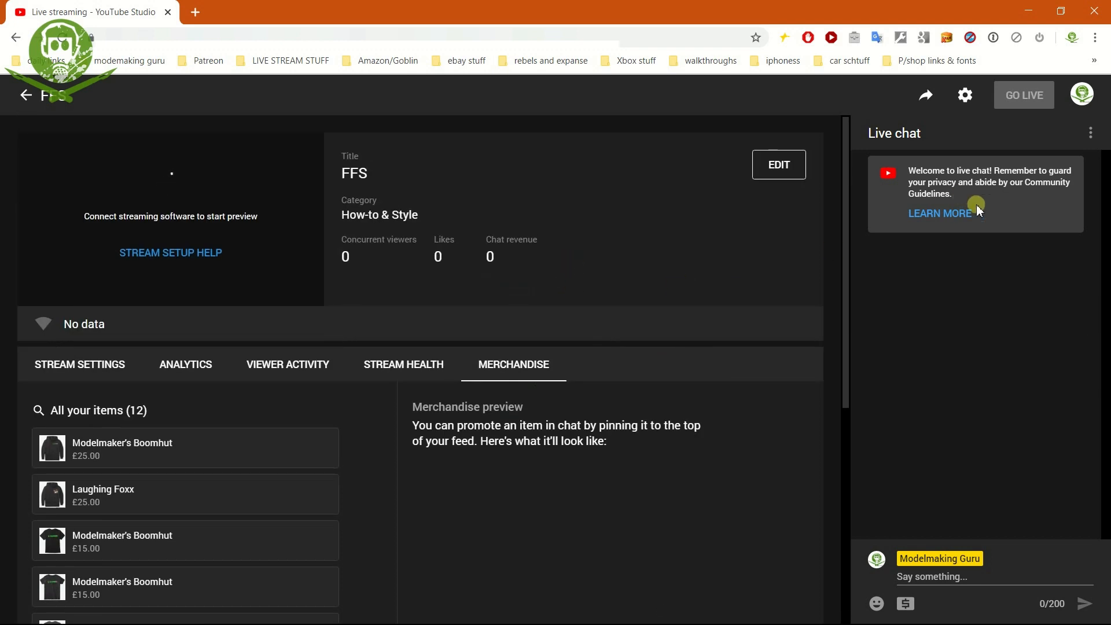
# Return from the merchandise view to the stream key and latency settings, and check the sharing options for the stream's link
pyautogui.click(376, 370)
pyautogui.click(261, 364)
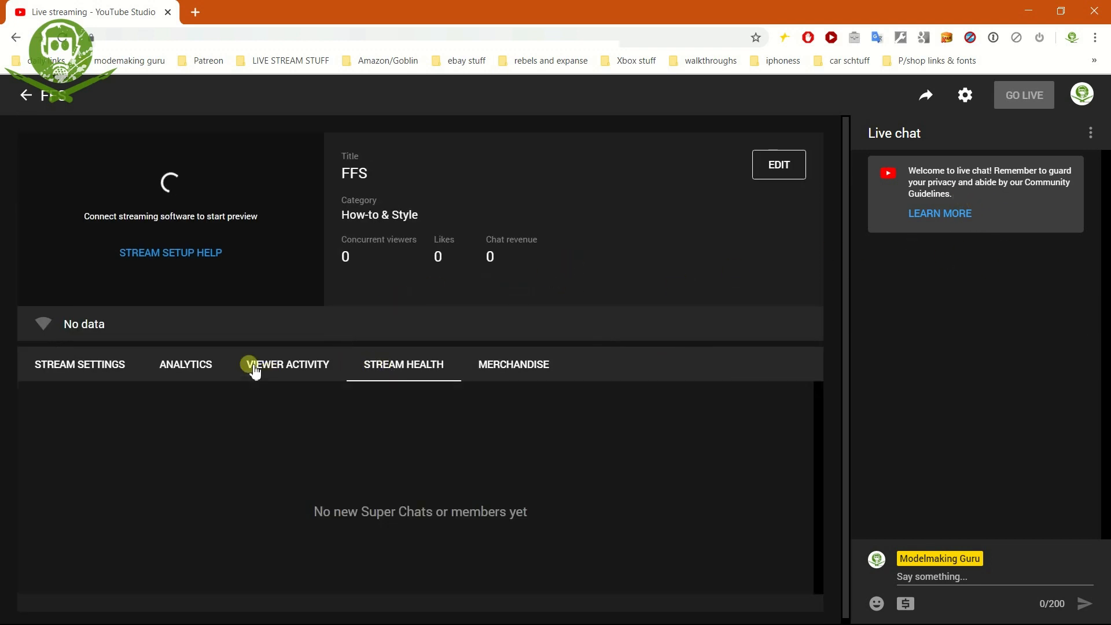
pyautogui.click(92, 364)
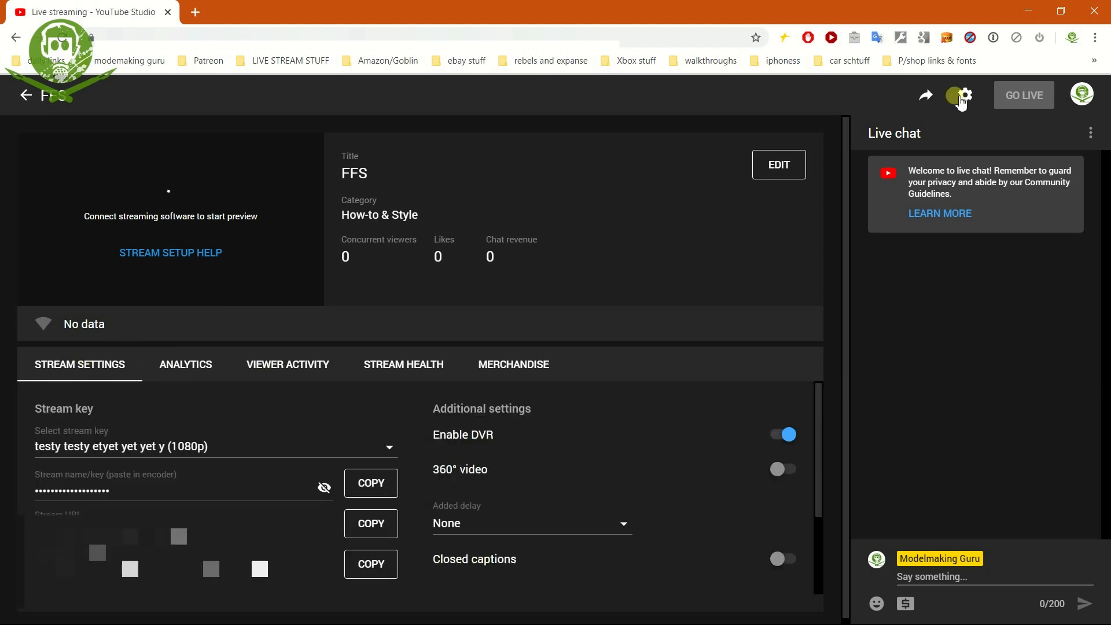
pyautogui.click(925, 96)
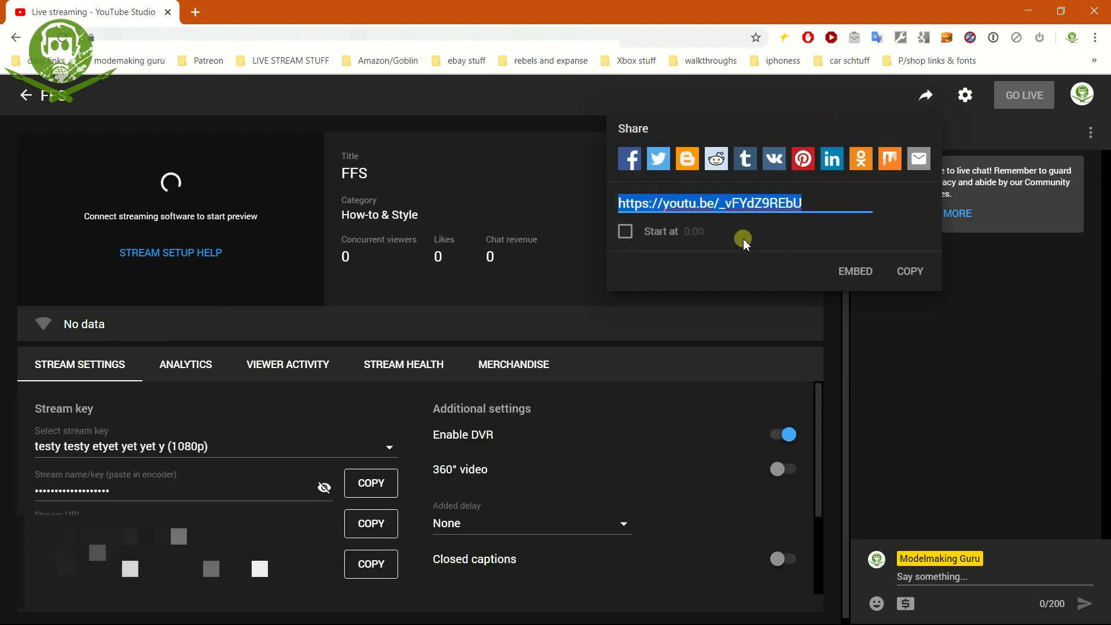
pyautogui.click(489, 97)
# Review the stream's details, monetisation and live chat settings, opening its YouTube Studio details page in a separate tab, and save the settings
pyautogui.click(966, 95)
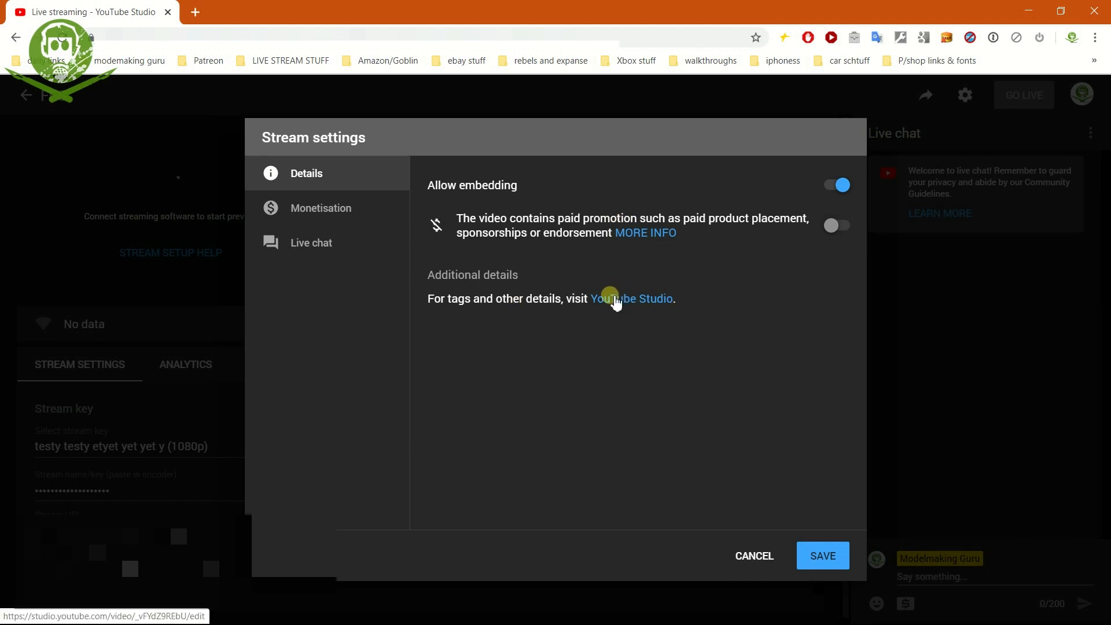
pyautogui.click(615, 298)
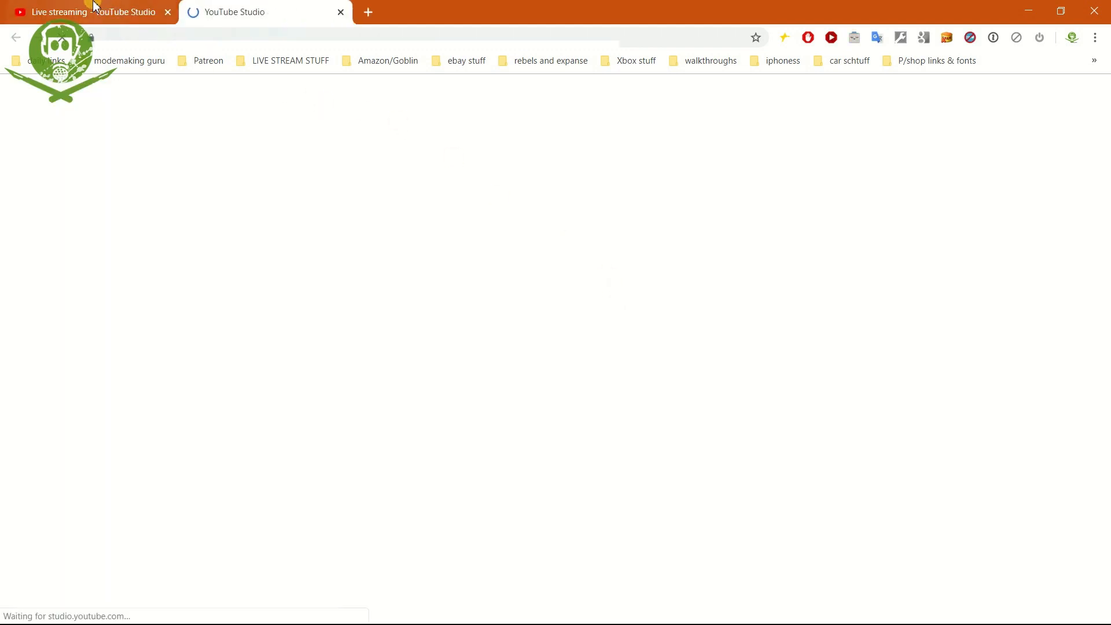
pyautogui.click(122, 12)
pyautogui.click(322, 213)
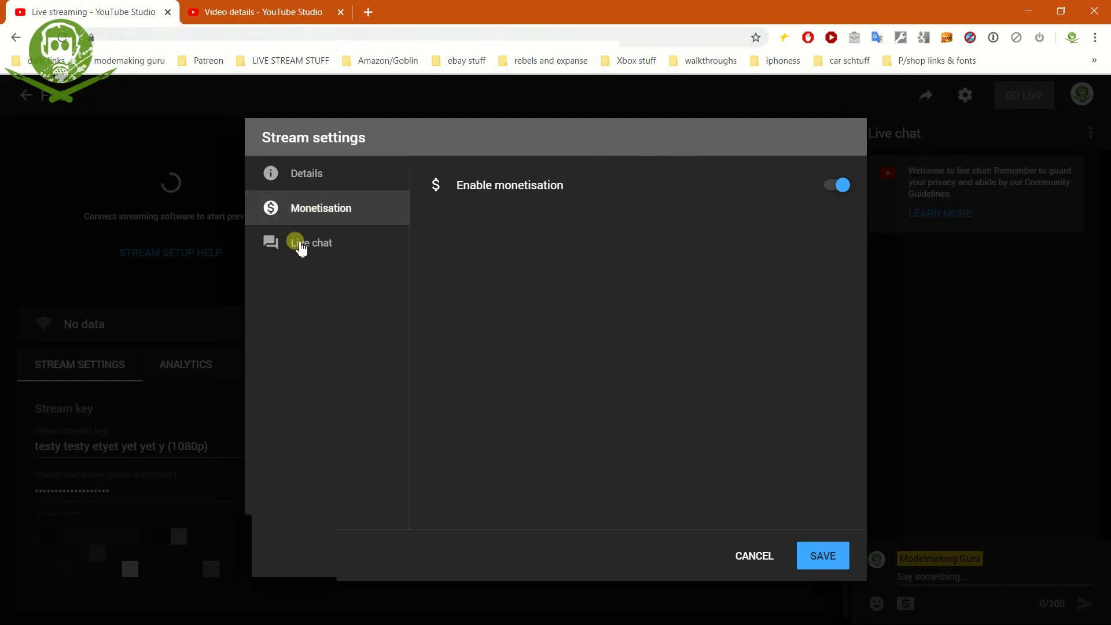
pyautogui.click(300, 245)
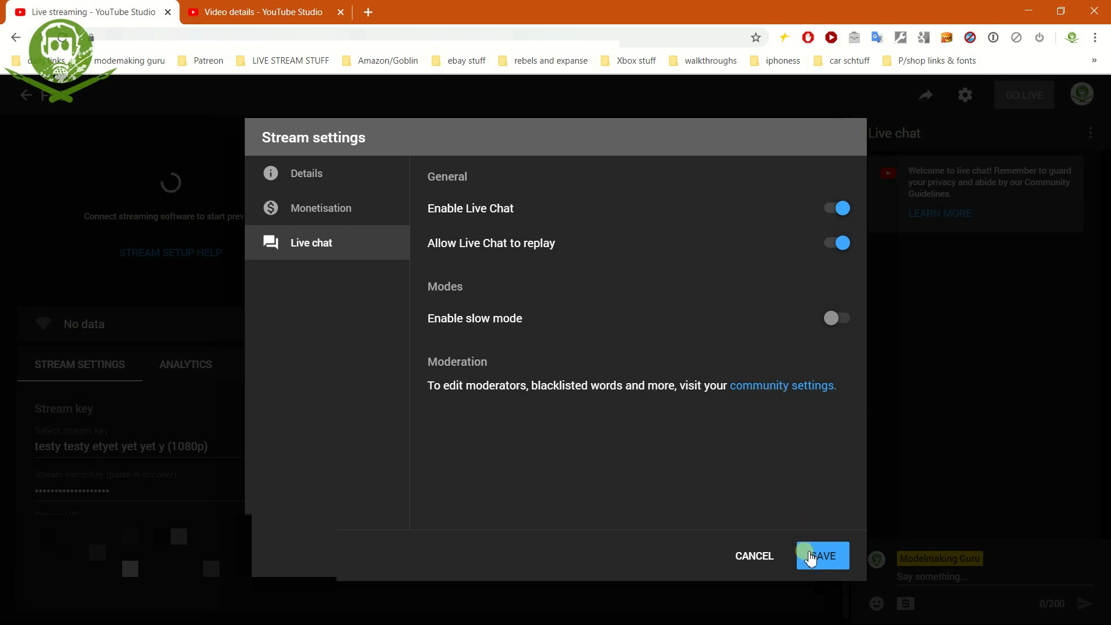
pyautogui.click(812, 562)
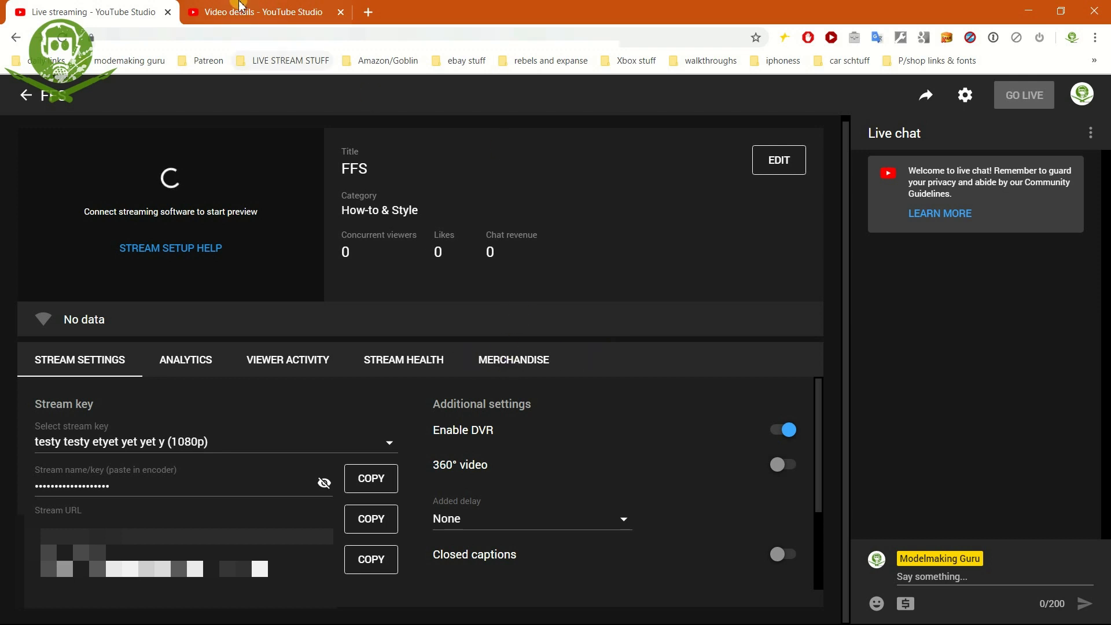
# Reopen the stream settings to recheck the details section, and switch to the FFS stream's video details page
pyautogui.click(964, 95)
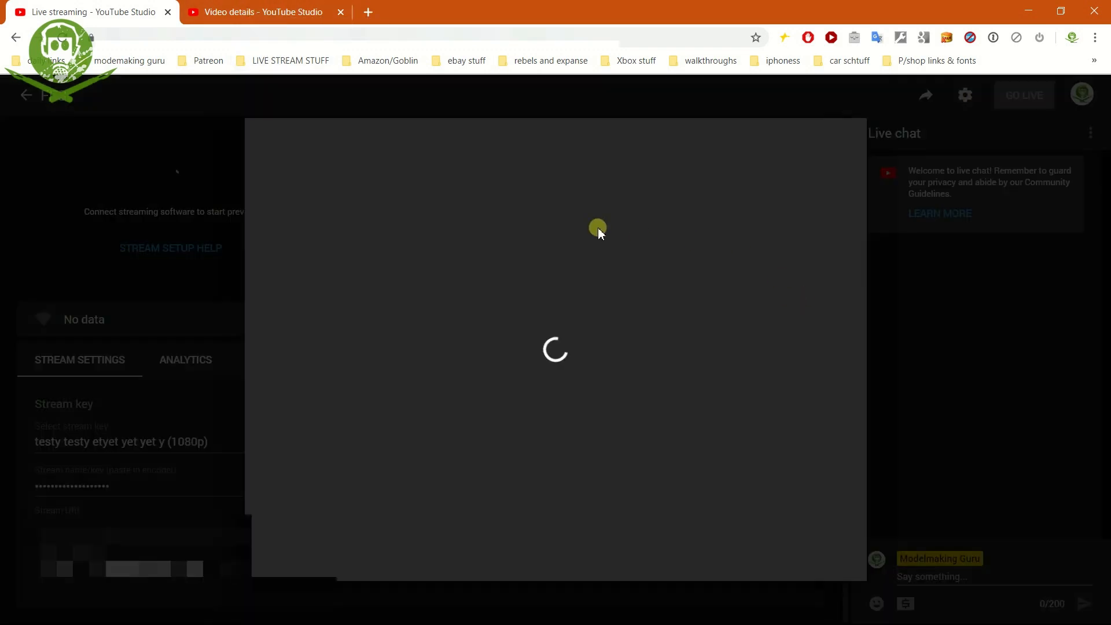
pyautogui.click(347, 209)
pyautogui.click(324, 174)
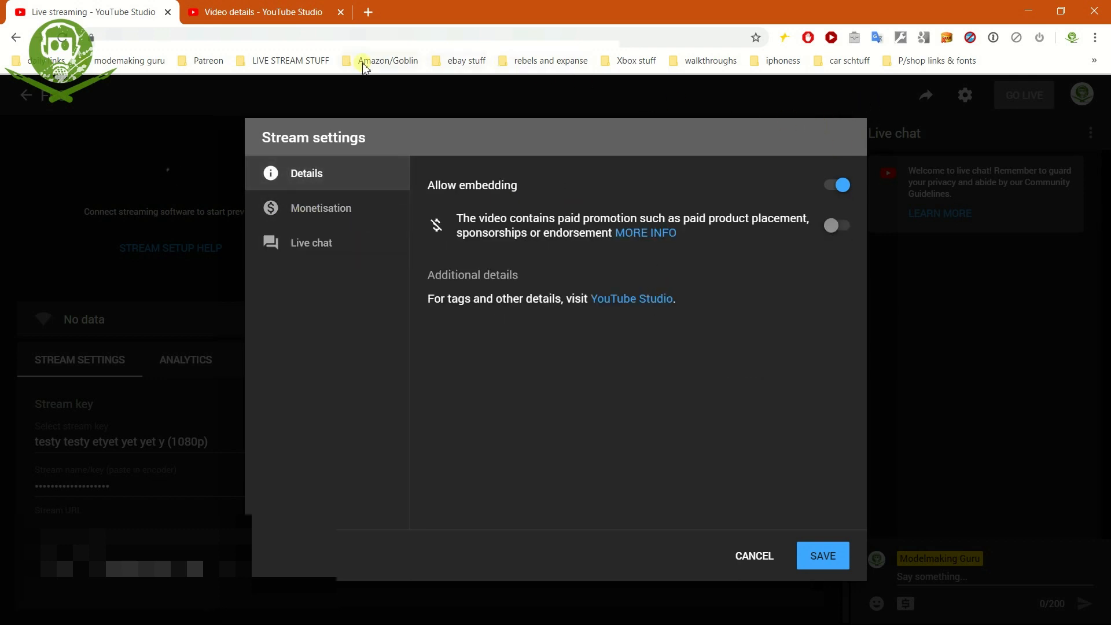
pyautogui.click(251, 7)
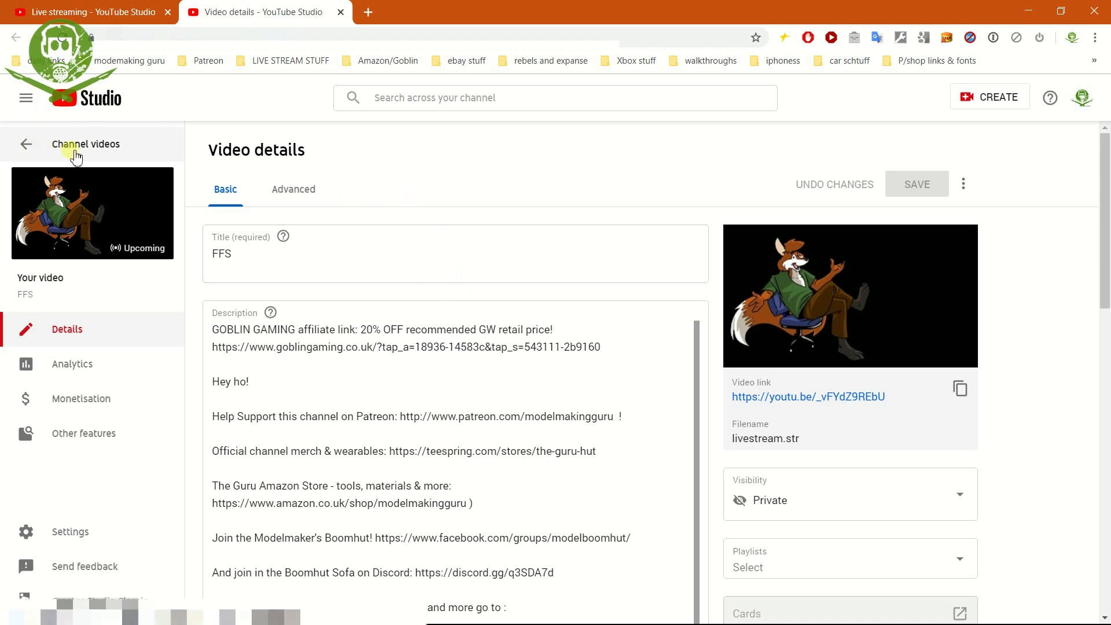
# Go from the video details to the channel's video list, look through the uploads, and show the live streams
pyautogui.click(29, 147)
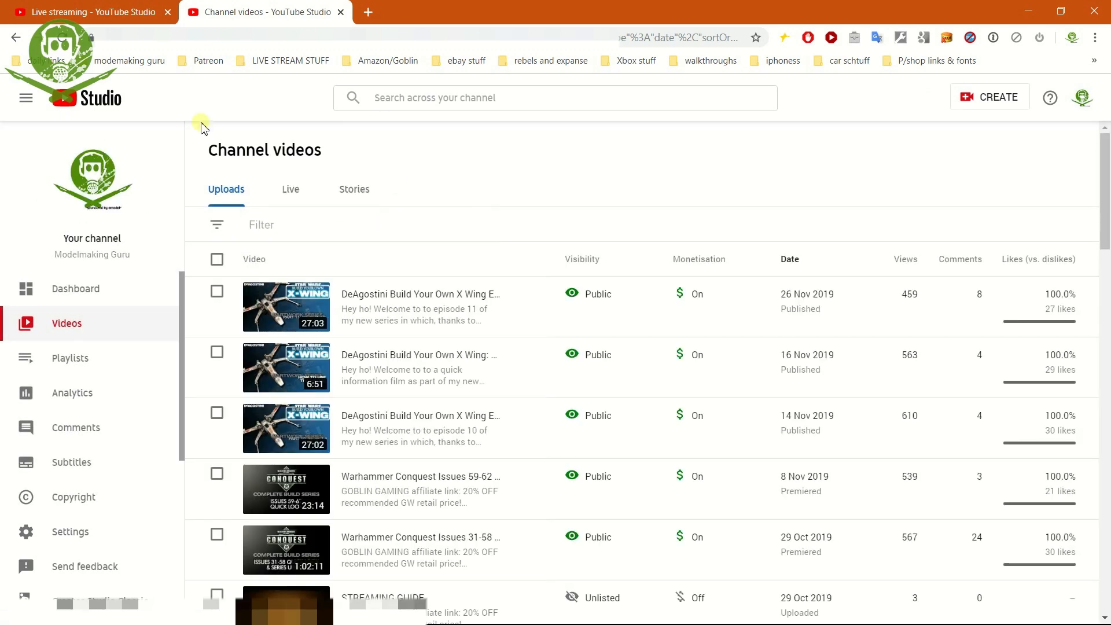
pyautogui.click(1080, 99)
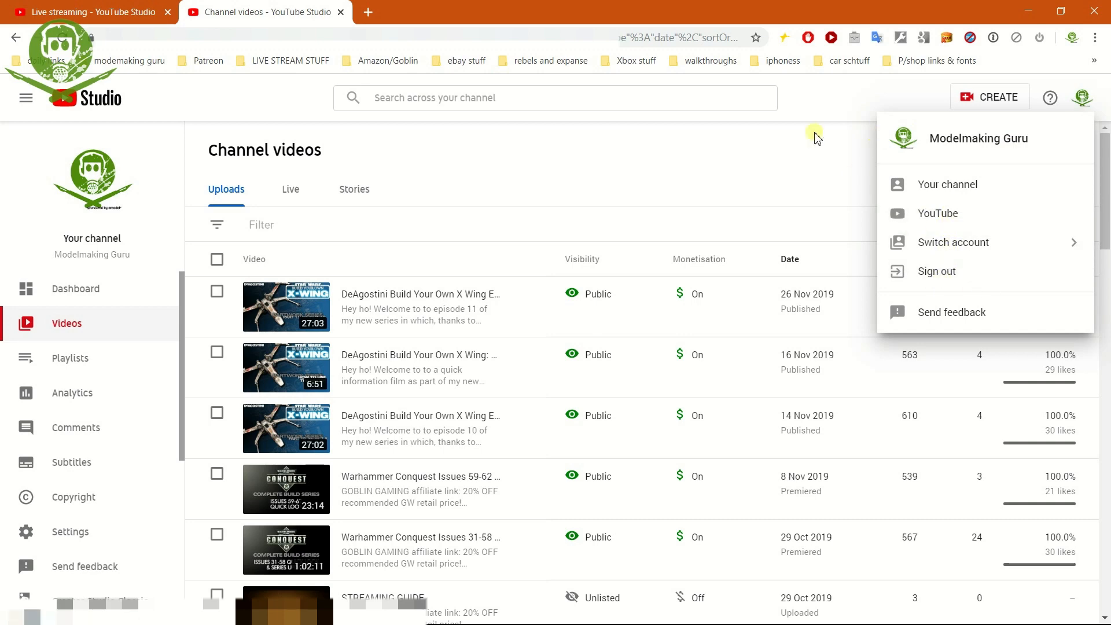
pyautogui.click(717, 135)
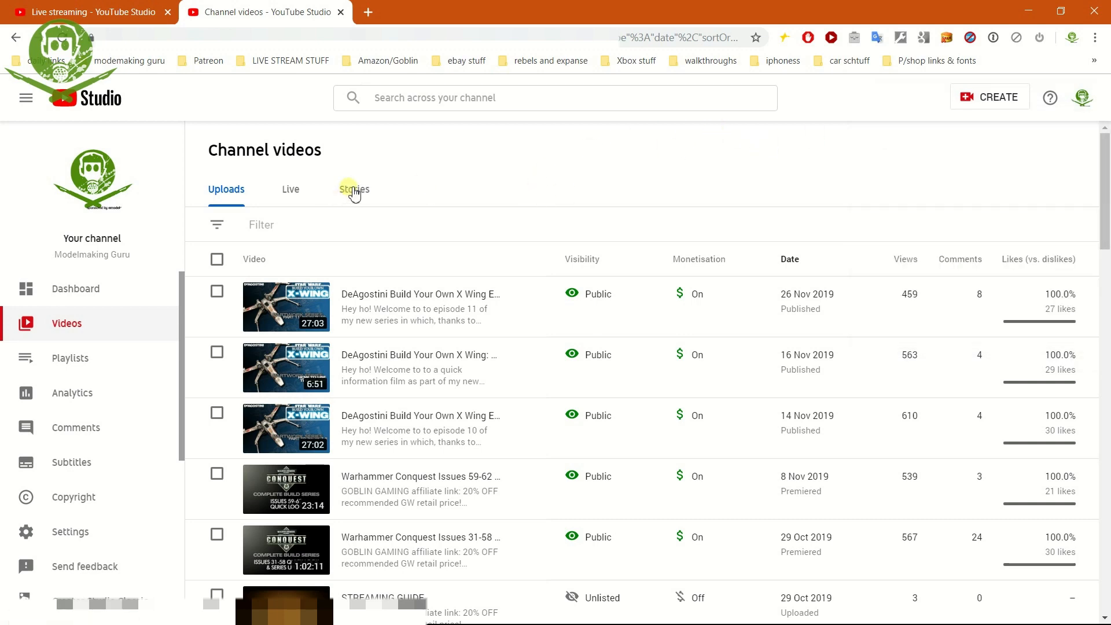
pyautogui.scroll(-4, 509, 261)
pyautogui.scroll(4, 397, 233)
pyautogui.scroll(-8, 490, 376)
pyautogui.scroll(10, 490, 376)
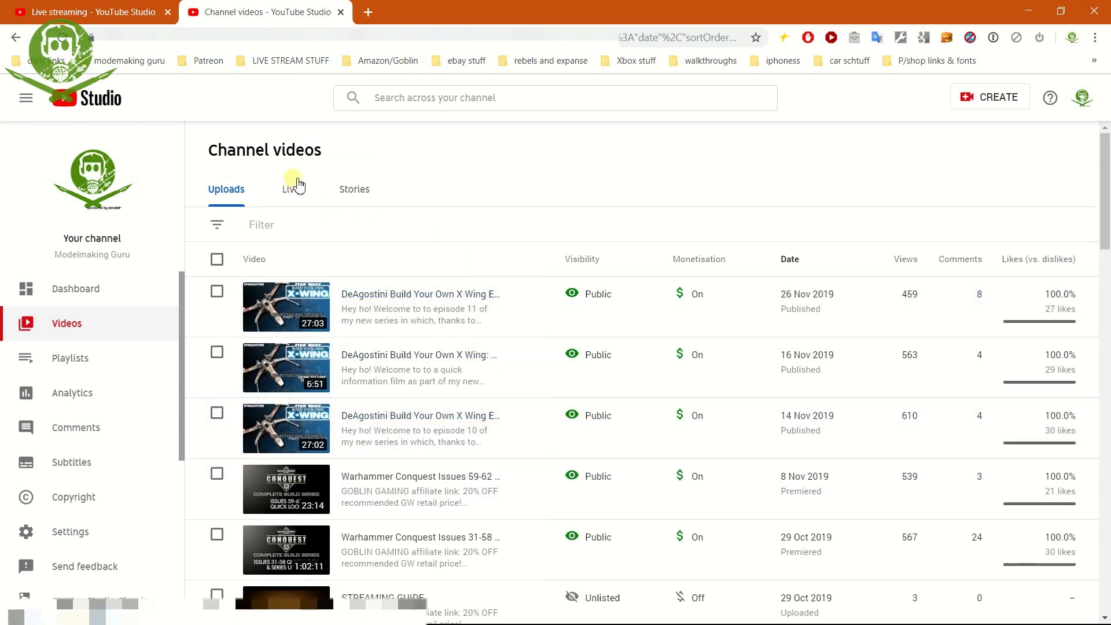
pyautogui.click(294, 187)
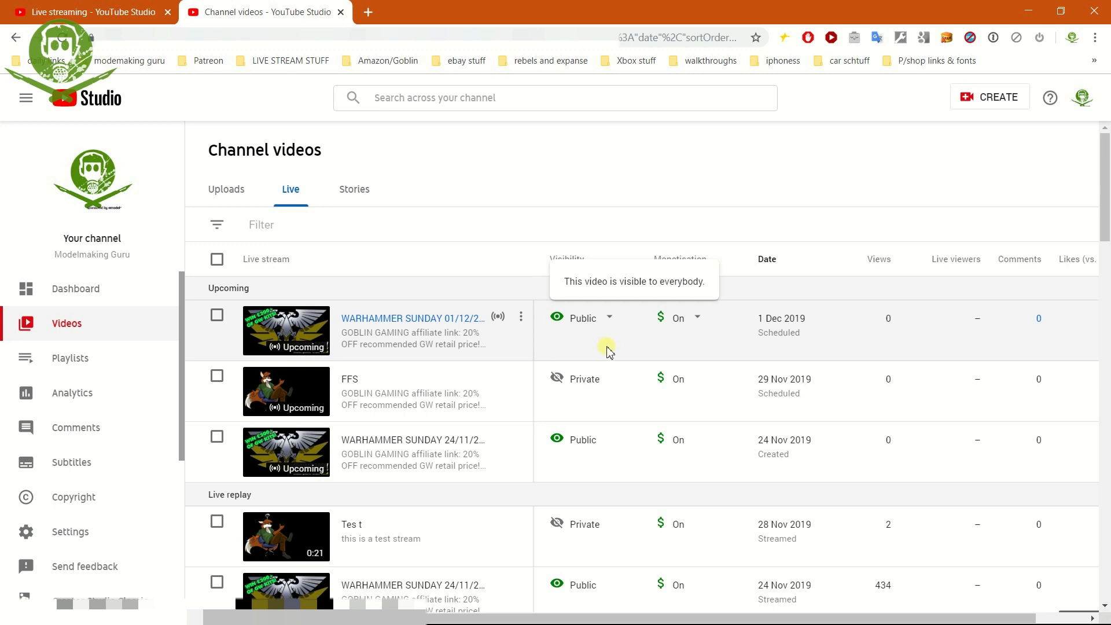
# Examine the upcoming live streams and check the actions available for the private FFS stream
pyautogui.scroll(-1, 607, 352)
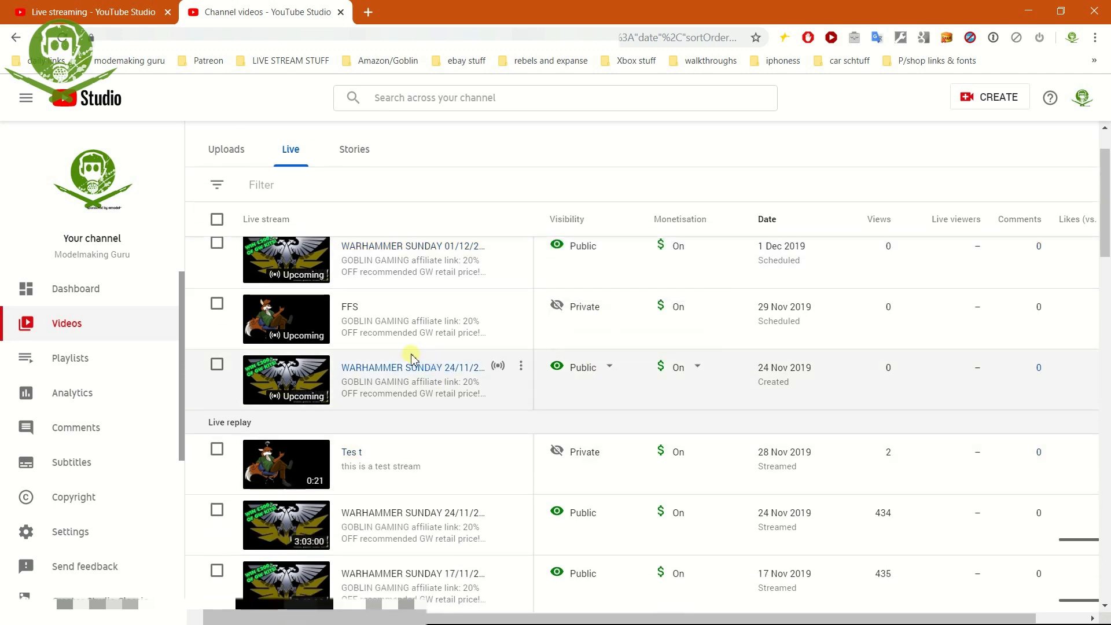
pyautogui.click(217, 370)
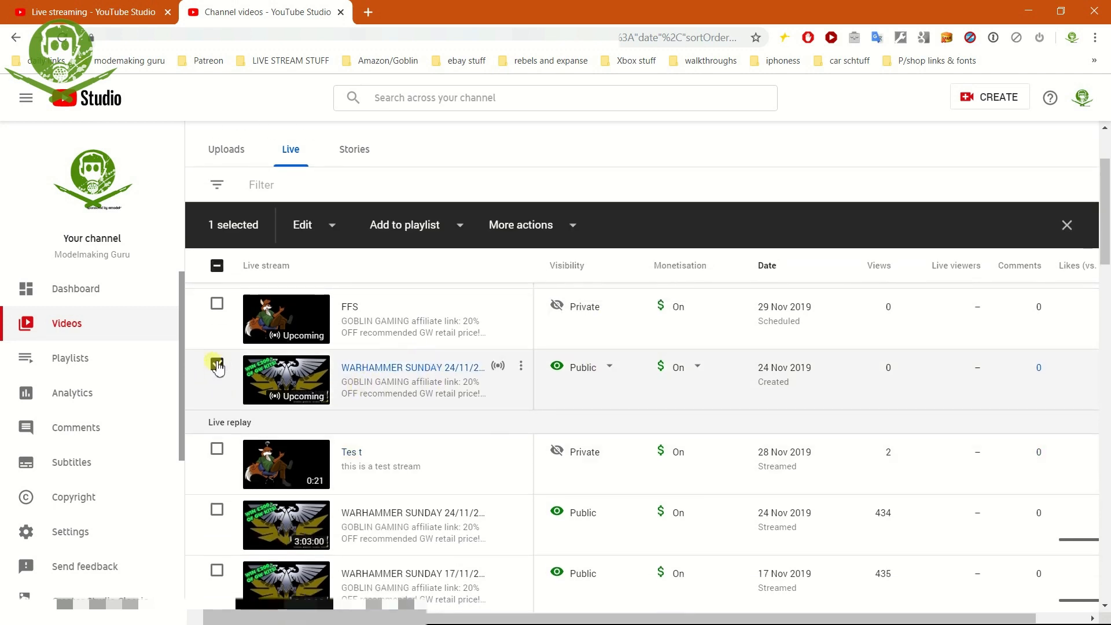
pyautogui.click(216, 370)
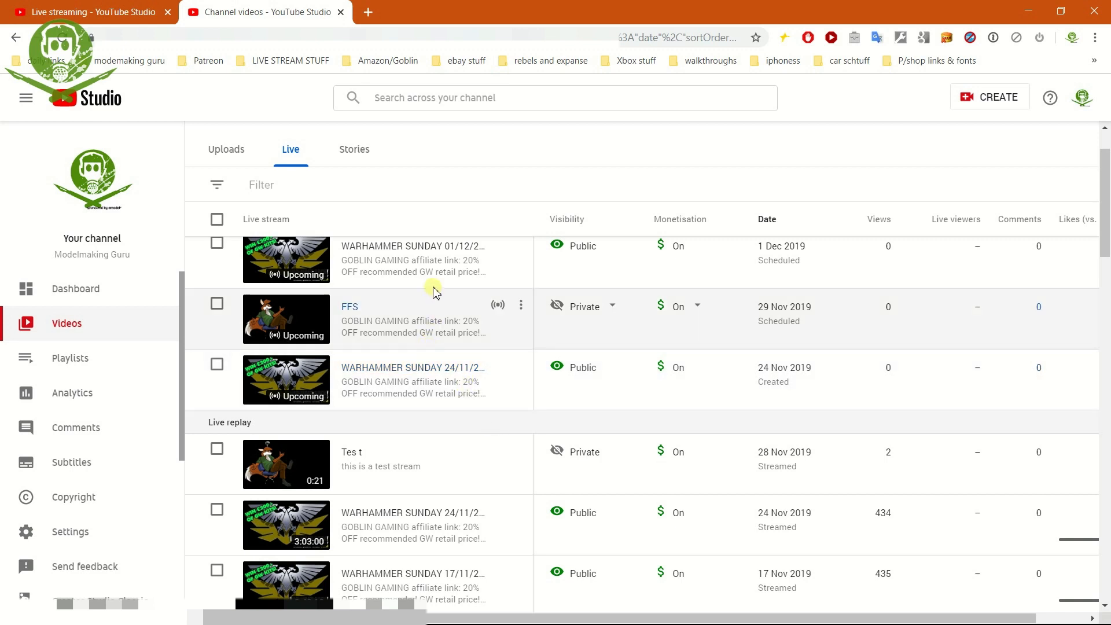
pyautogui.click(217, 243)
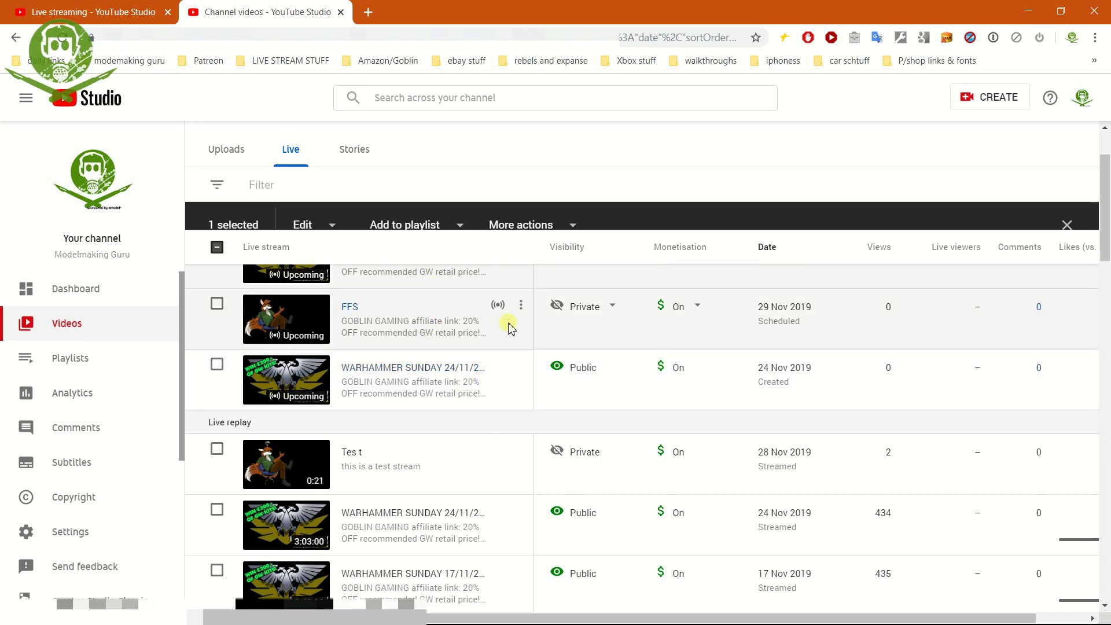
pyautogui.scroll(1, 490, 317)
pyautogui.click(231, 359)
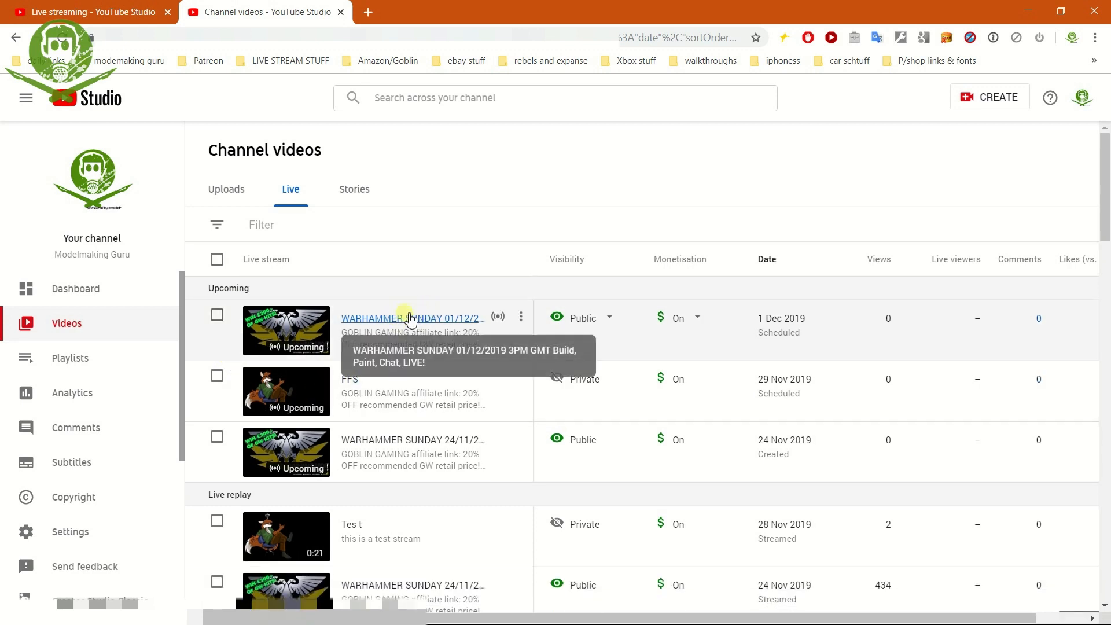
pyautogui.moveTo(196, 368); pyautogui.dragTo(677, 408)
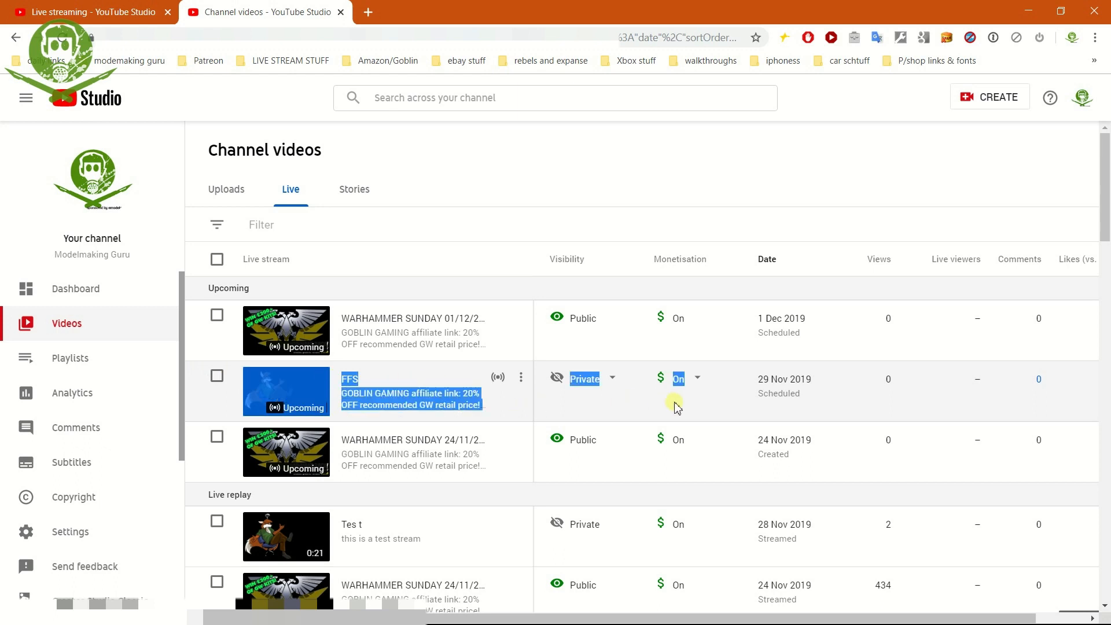
pyautogui.click(197, 393)
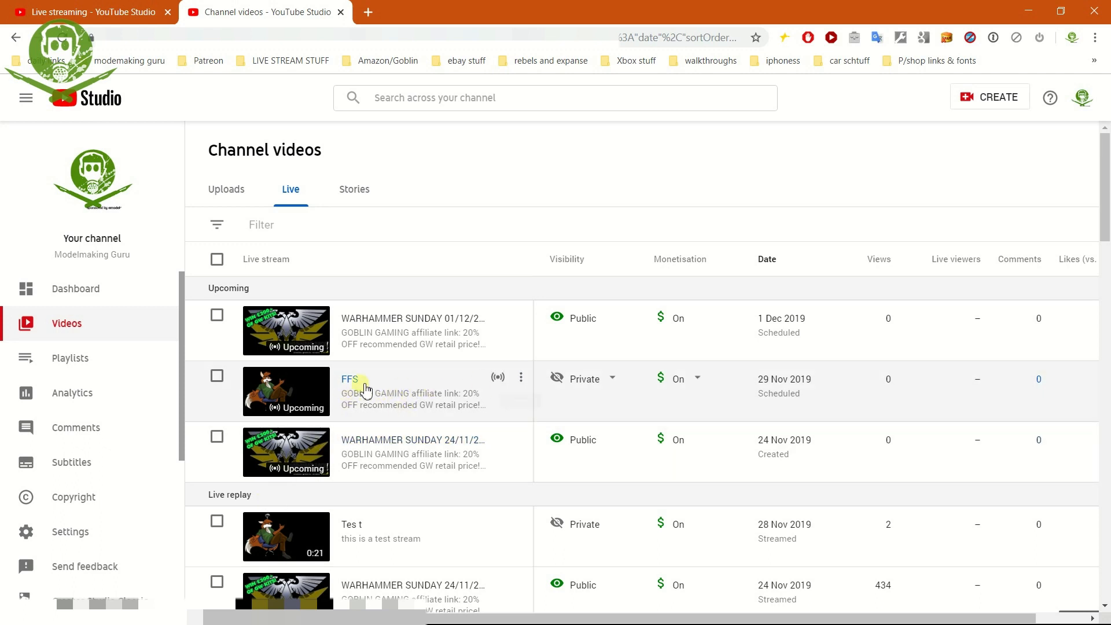
pyautogui.click(521, 379)
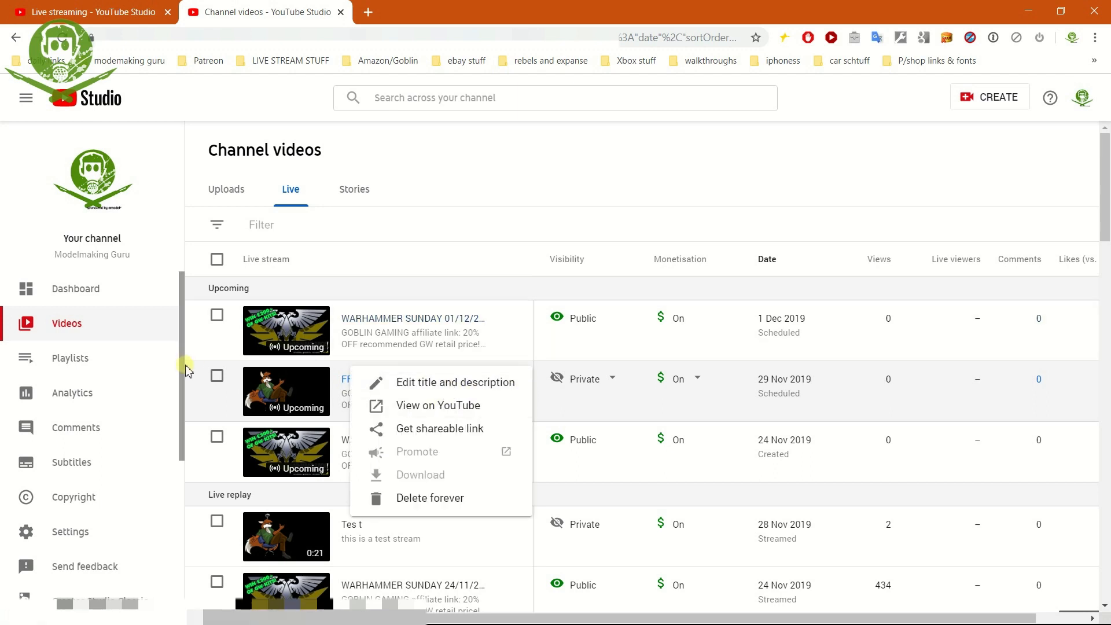
pyautogui.click(188, 347)
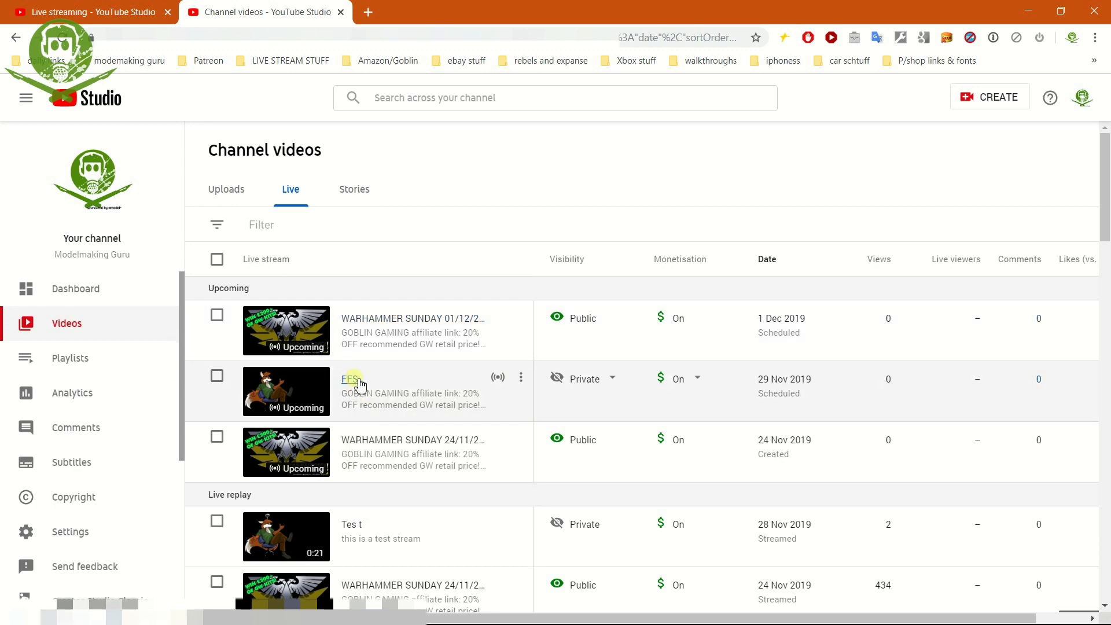
# Open the FFS stream's video details and review its title, description, thumbnail, audience and tags
pyautogui.click(348, 381)
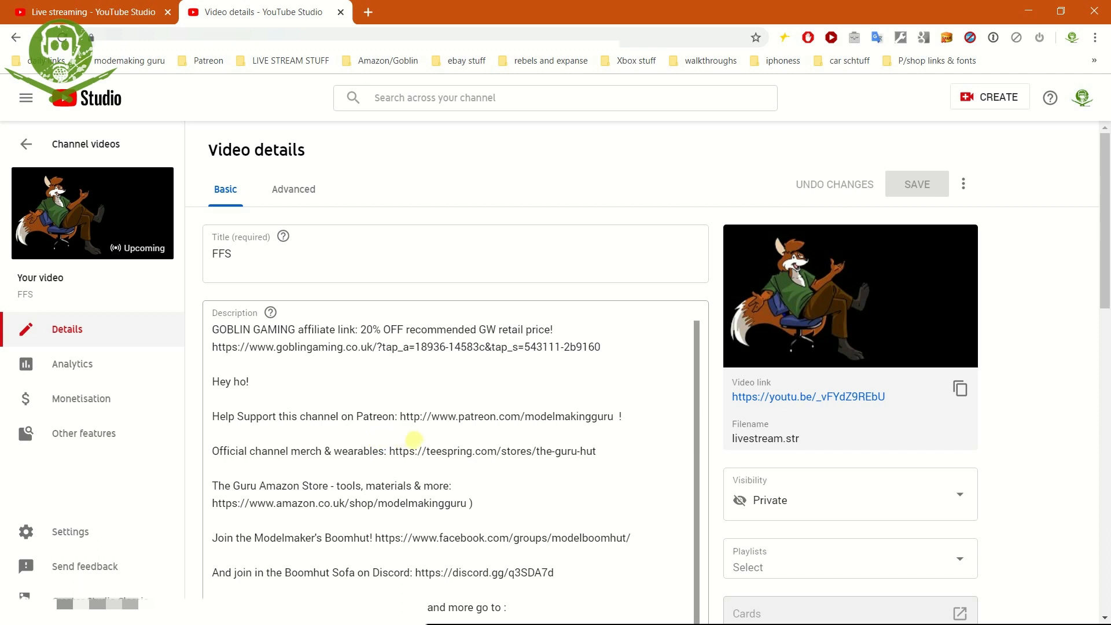
pyautogui.moveTo(233, 255); pyautogui.dragTo(150, 248)
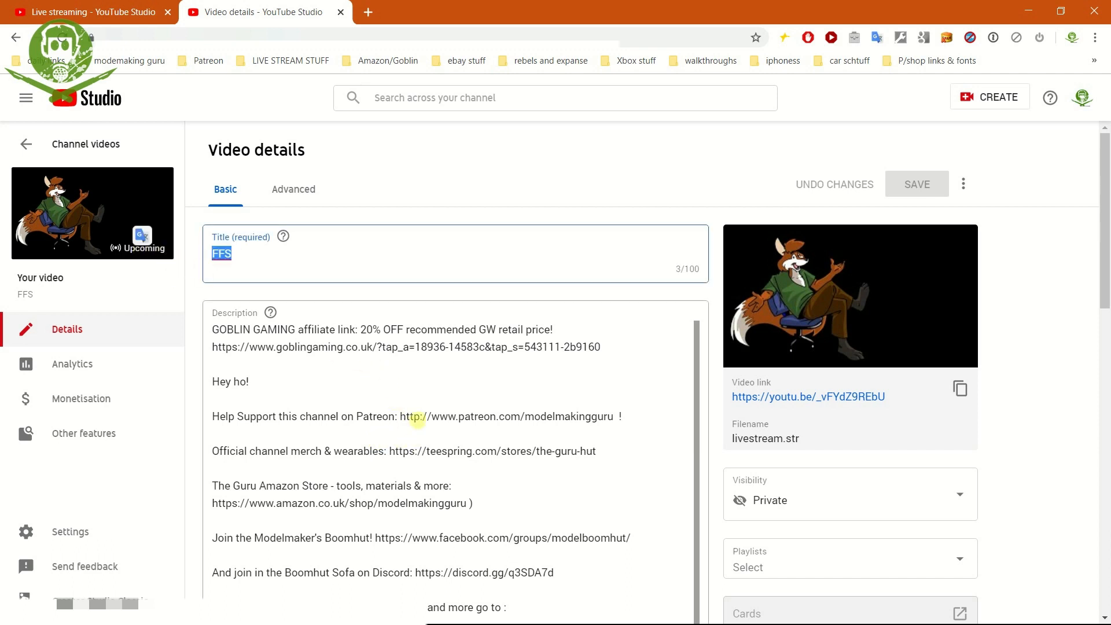
pyautogui.scroll(-1, 450, 413)
pyautogui.click(498, 396)
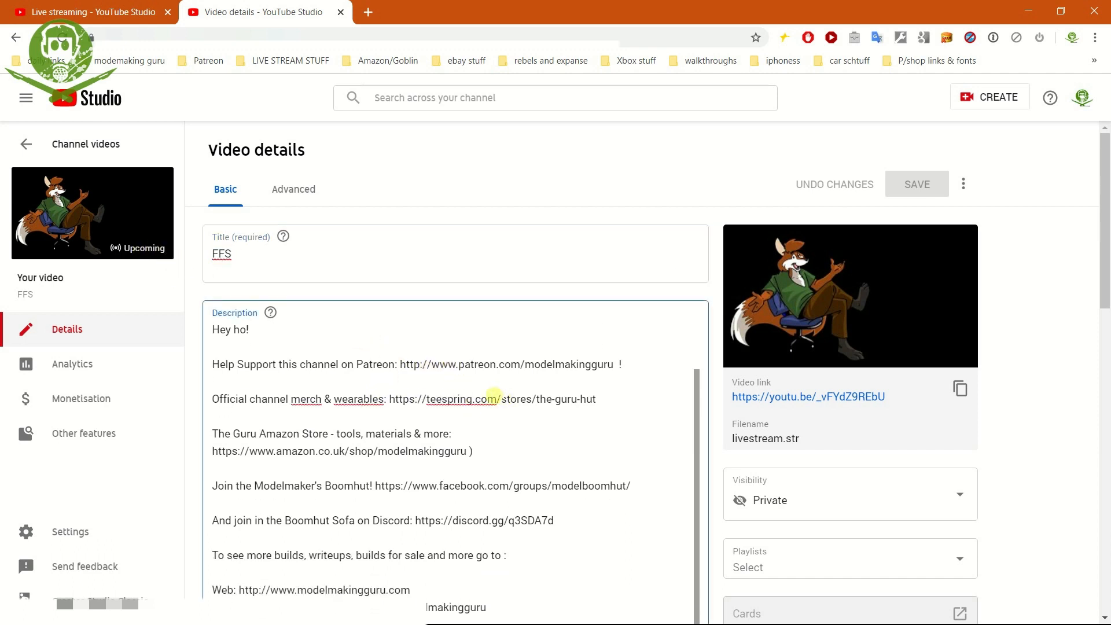
pyautogui.scroll(-15, 522, 324)
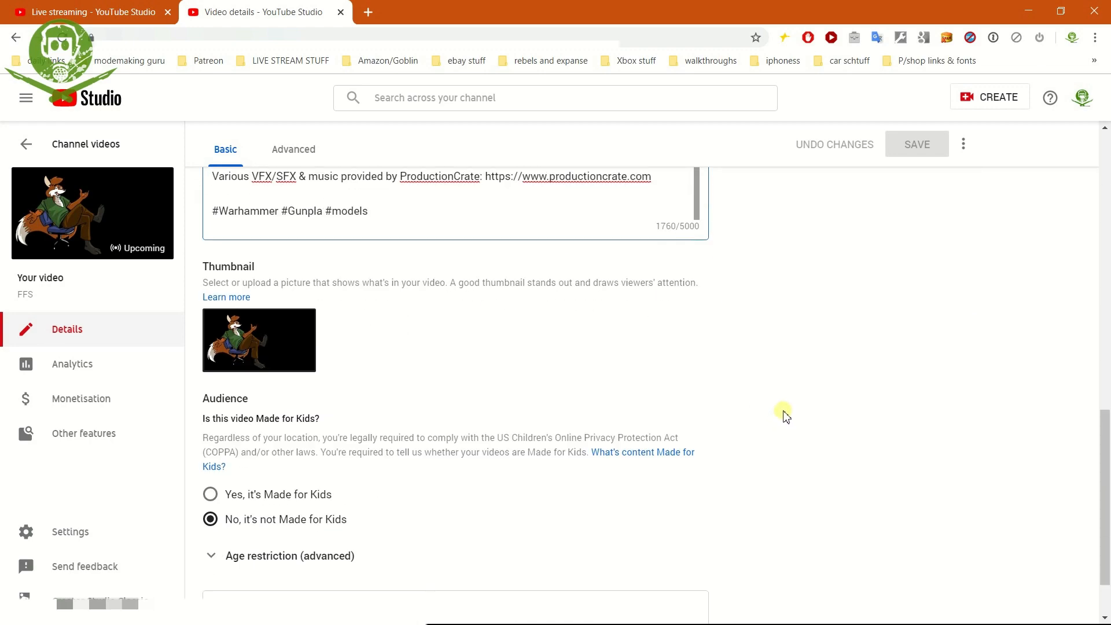
pyautogui.scroll(7, 781, 327)
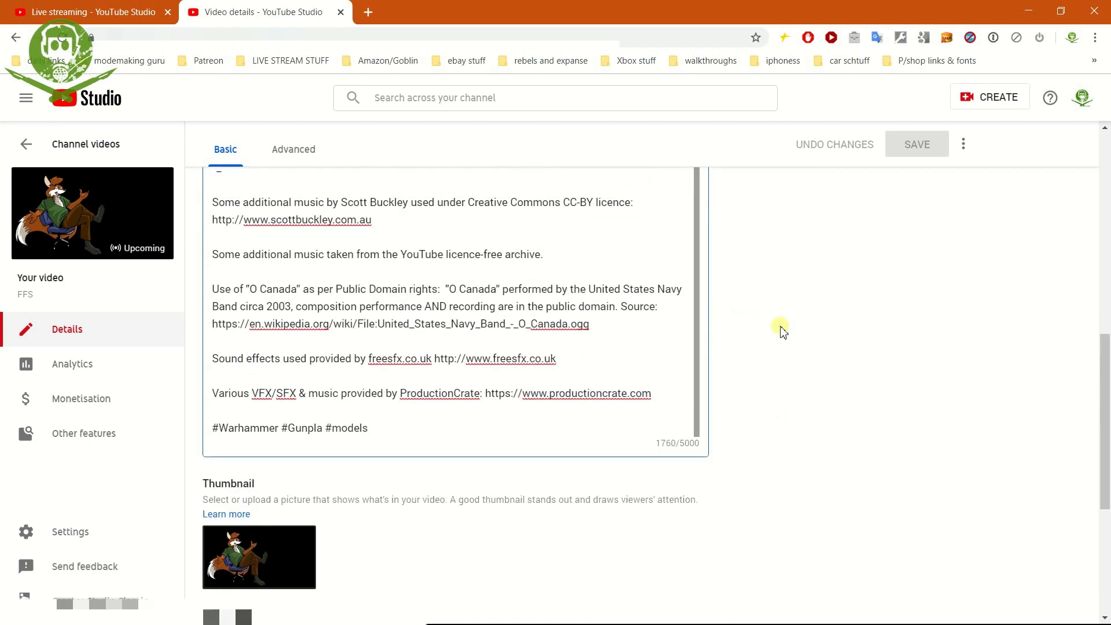
pyautogui.scroll(-7, 746, 356)
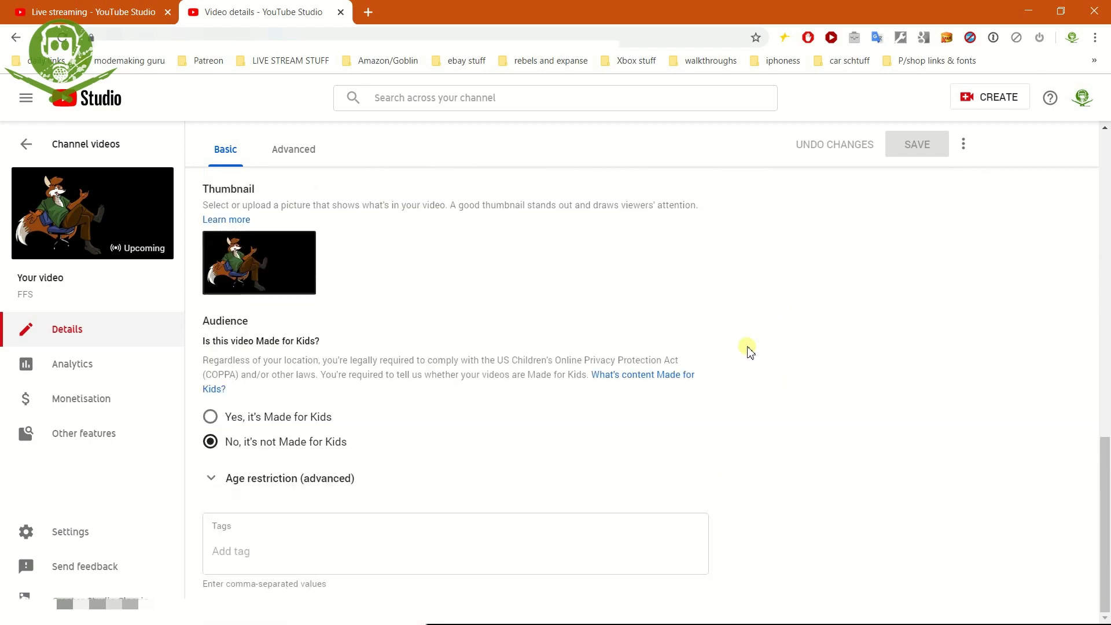
pyautogui.click(272, 523)
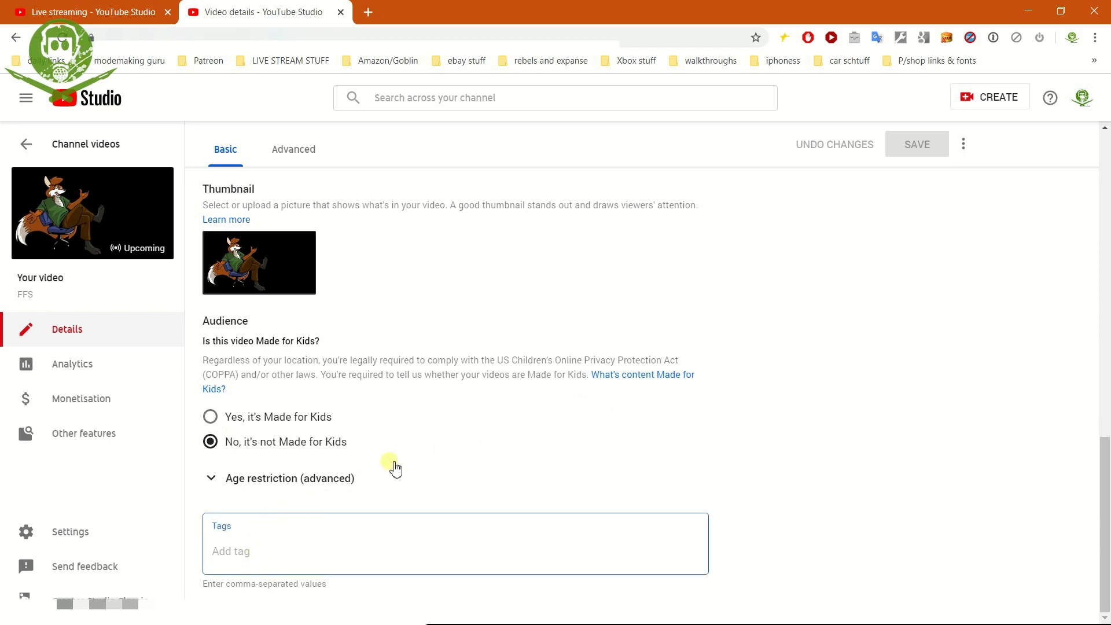
pyautogui.scroll(5, 545, 466)
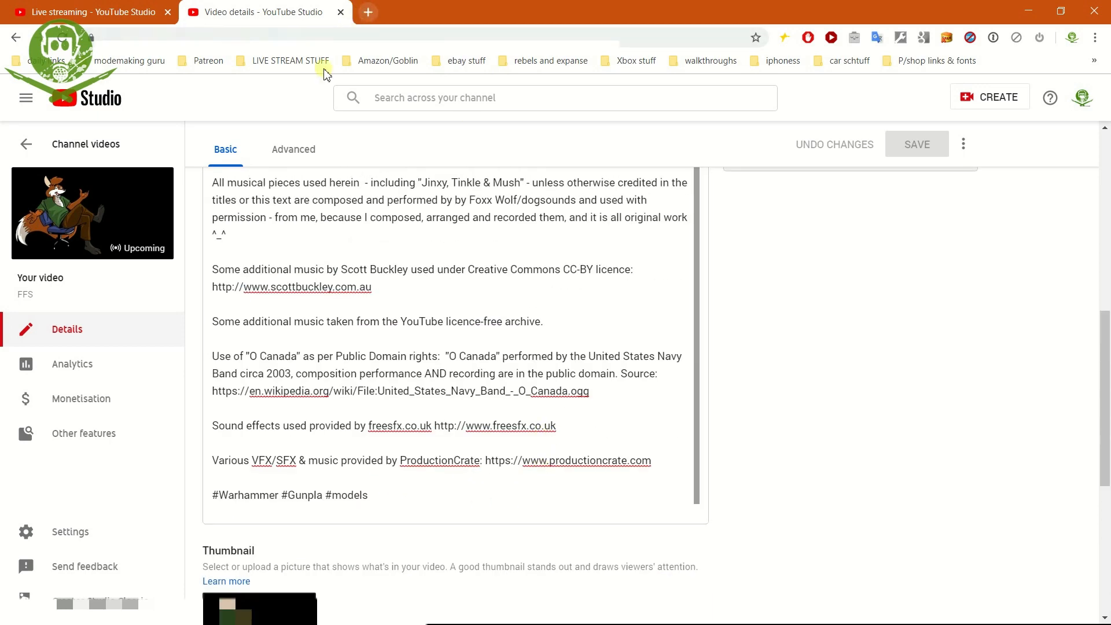
# Open the channel's live video list in a separate tab and open the details of the WARHAMMER SUNDAY 24/11/2019 live replay
pyautogui.middleClick(62, 148)
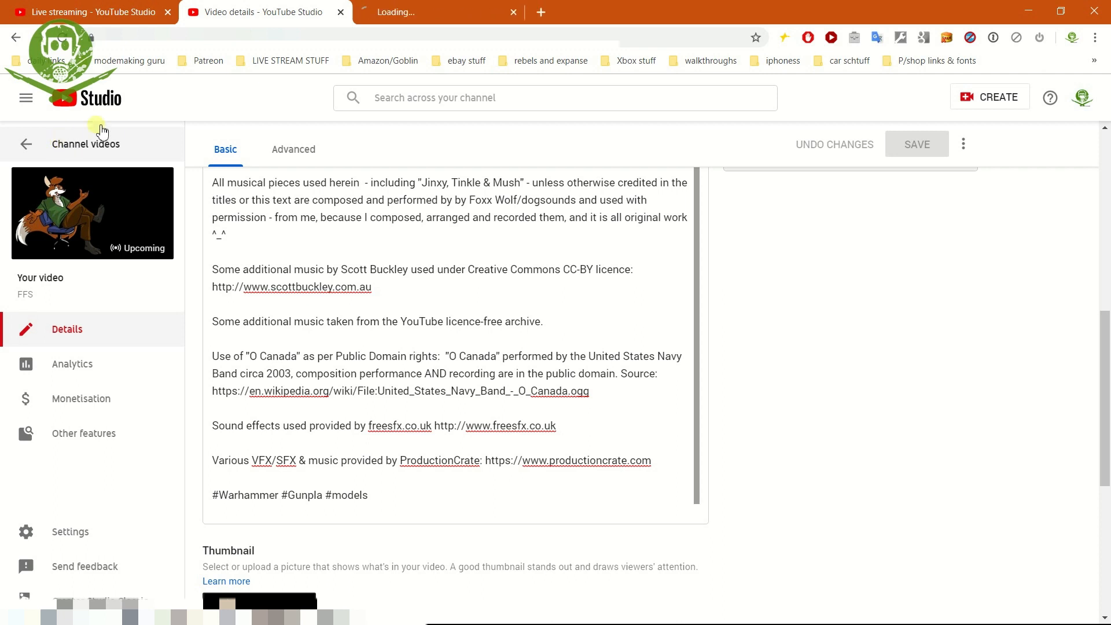
pyautogui.click(422, 12)
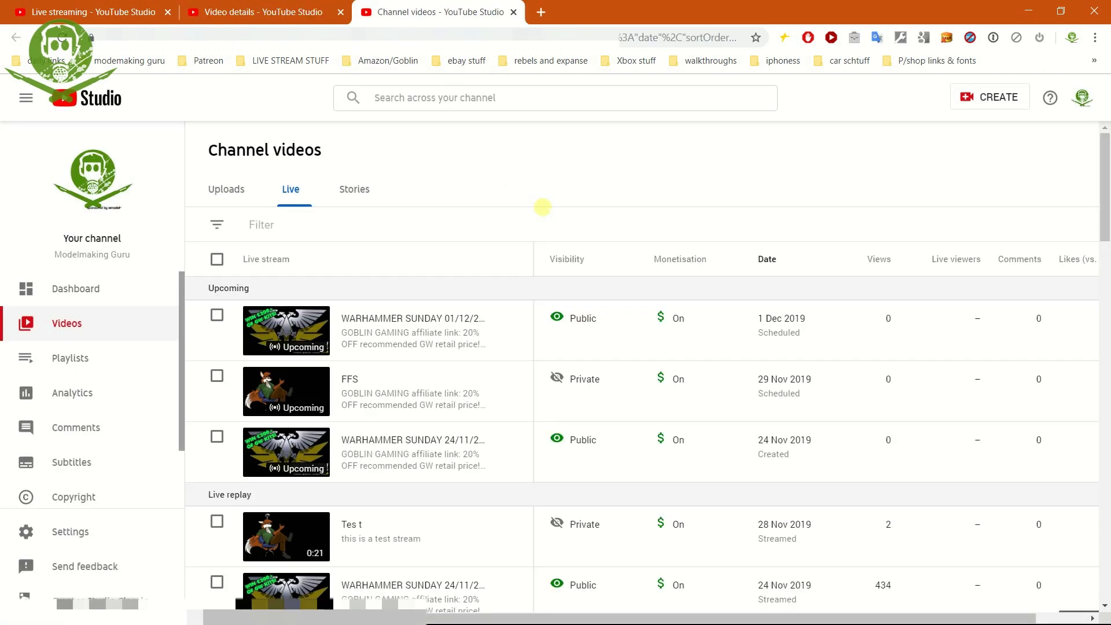
pyautogui.scroll(-3, 431, 335)
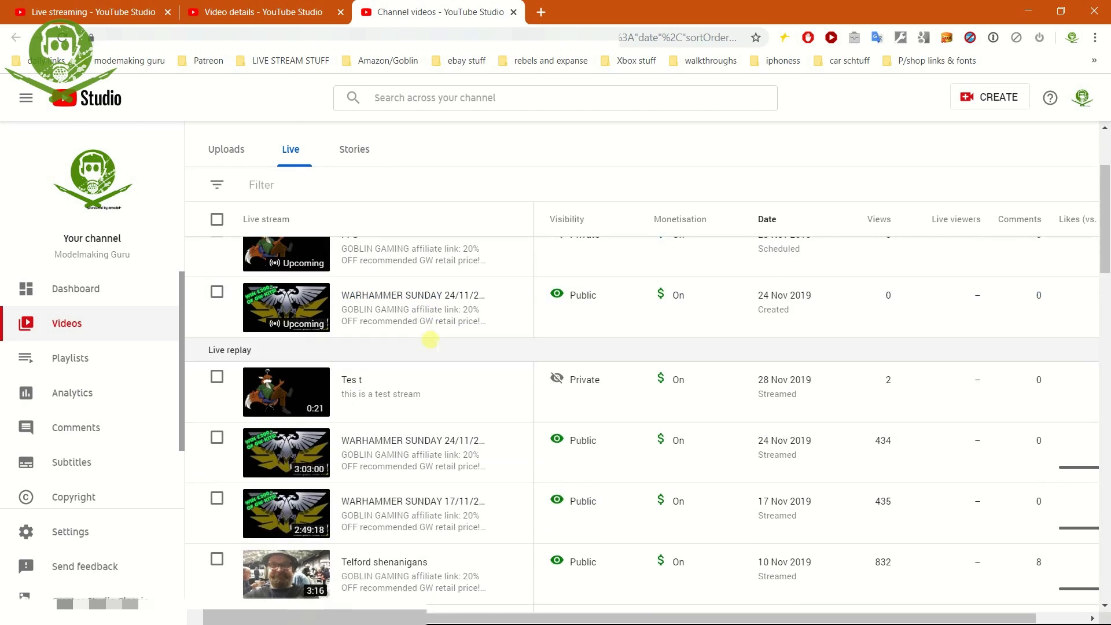
pyautogui.scroll(-3, 422, 352)
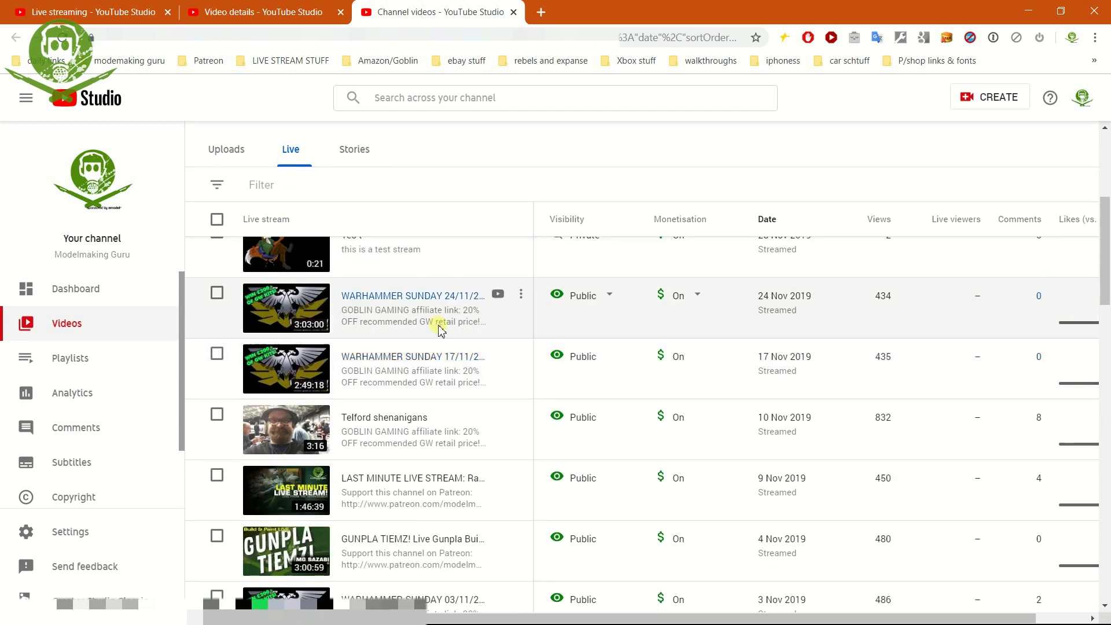
pyautogui.click(401, 296)
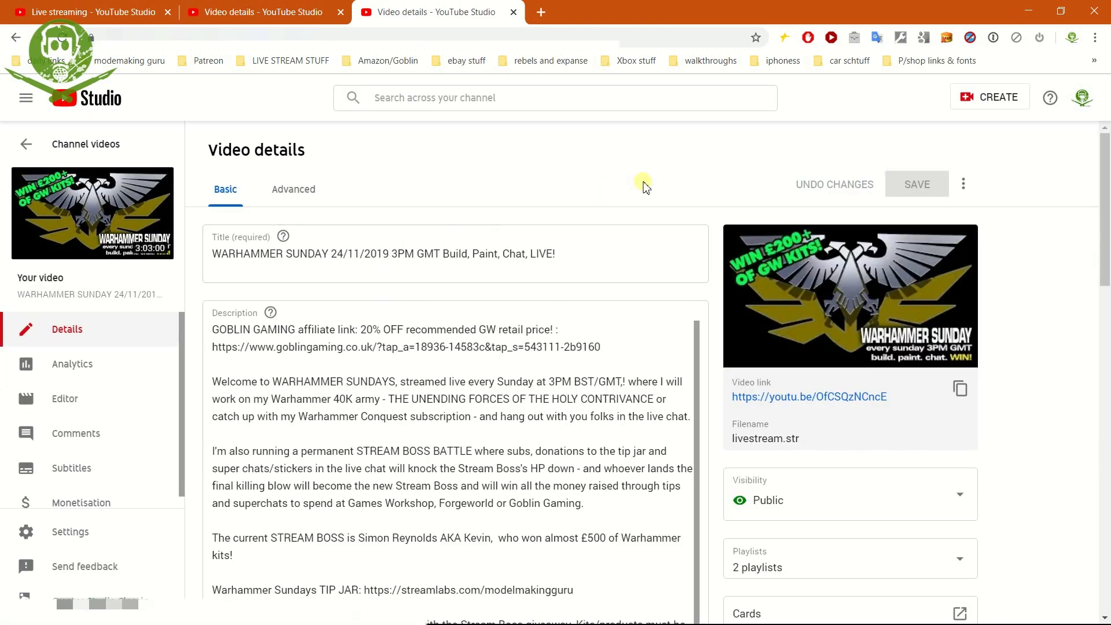
# Copy all tags from the WARHAMMER SUNDAY 24/11/2019 replay and paste them into the FFS stream's tags
pyautogui.scroll(-10, 903, 488)
pyautogui.scroll(-5, 969, 457)
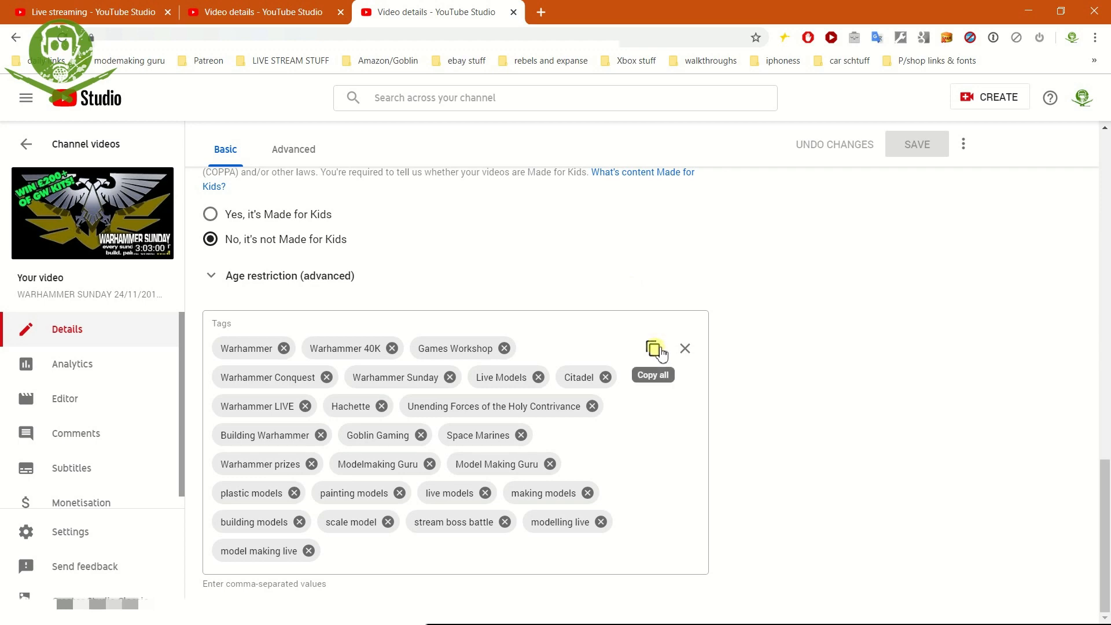
pyautogui.click(654, 348)
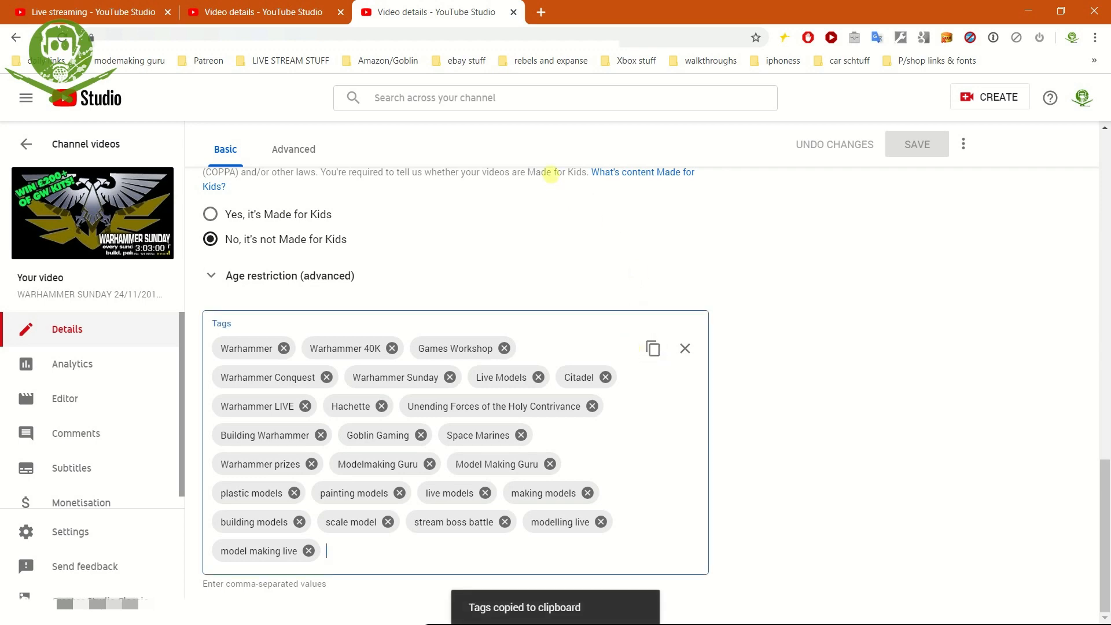
pyautogui.click(334, 20)
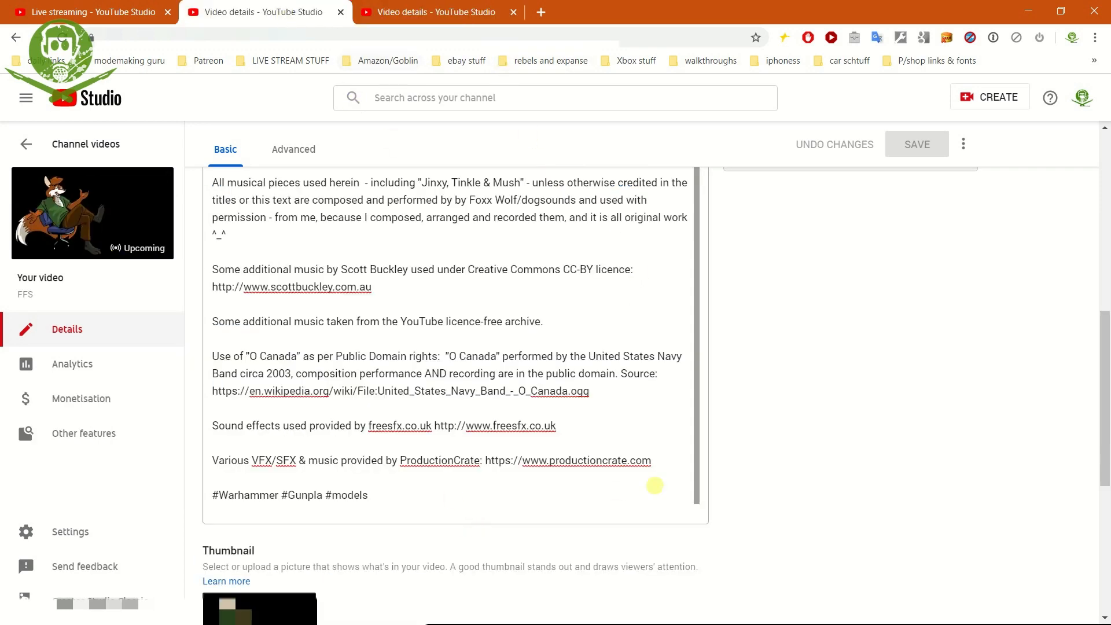
pyautogui.scroll(-7, 723, 480)
pyautogui.click(237, 549)
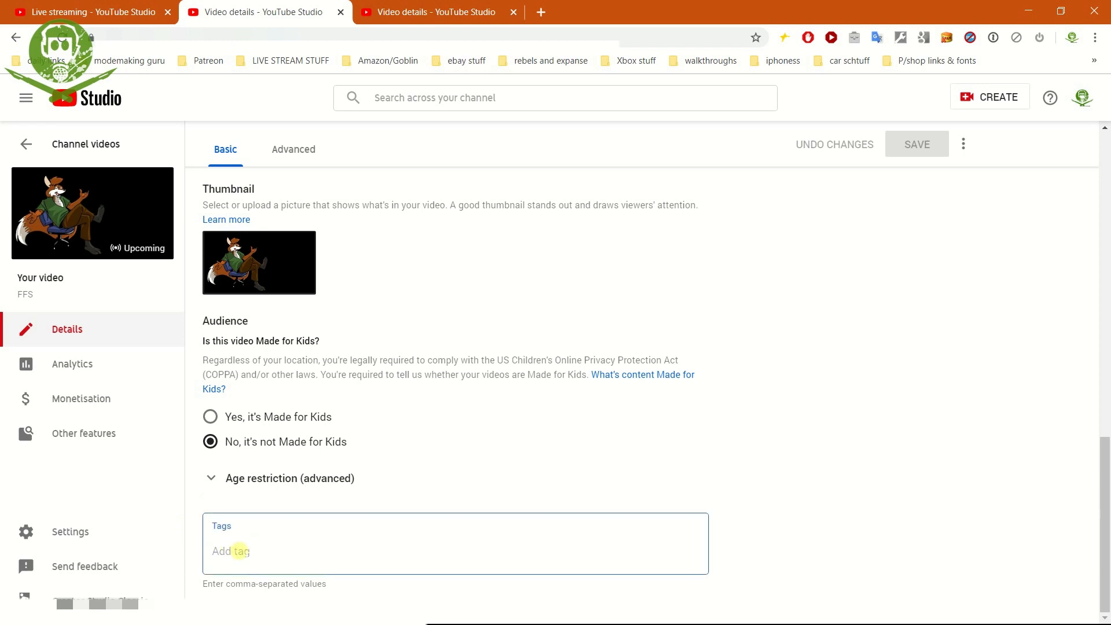
pyautogui.hotkey('ctrl', 'v')
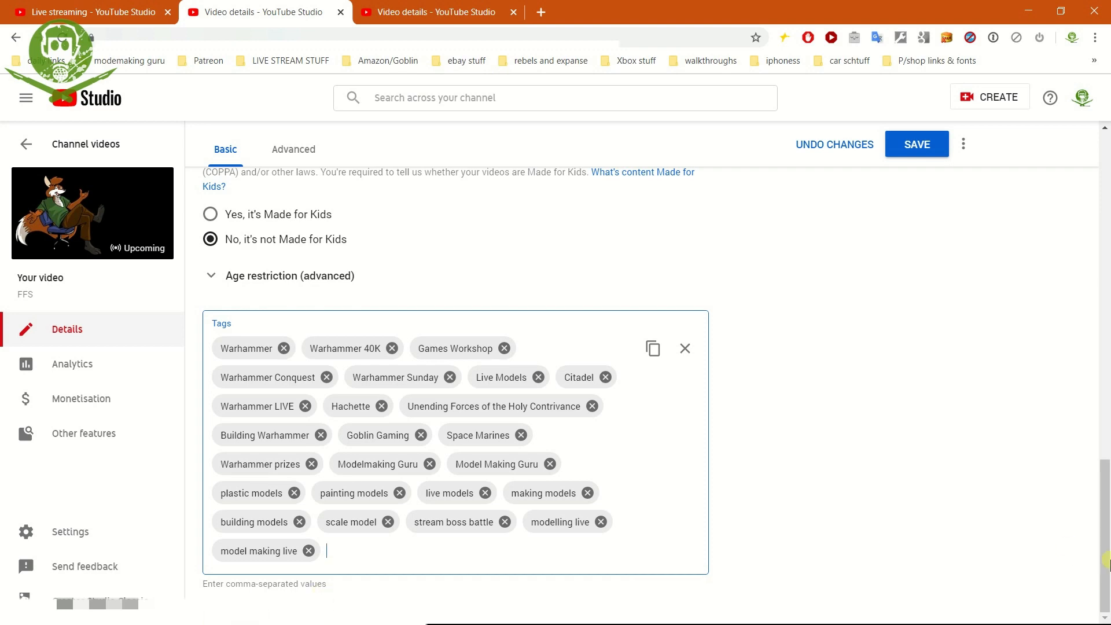
# Paste the copied tags into a blank Notepad document, select all the text, and return to the FFS video details in the browser
pyautogui.press('super')
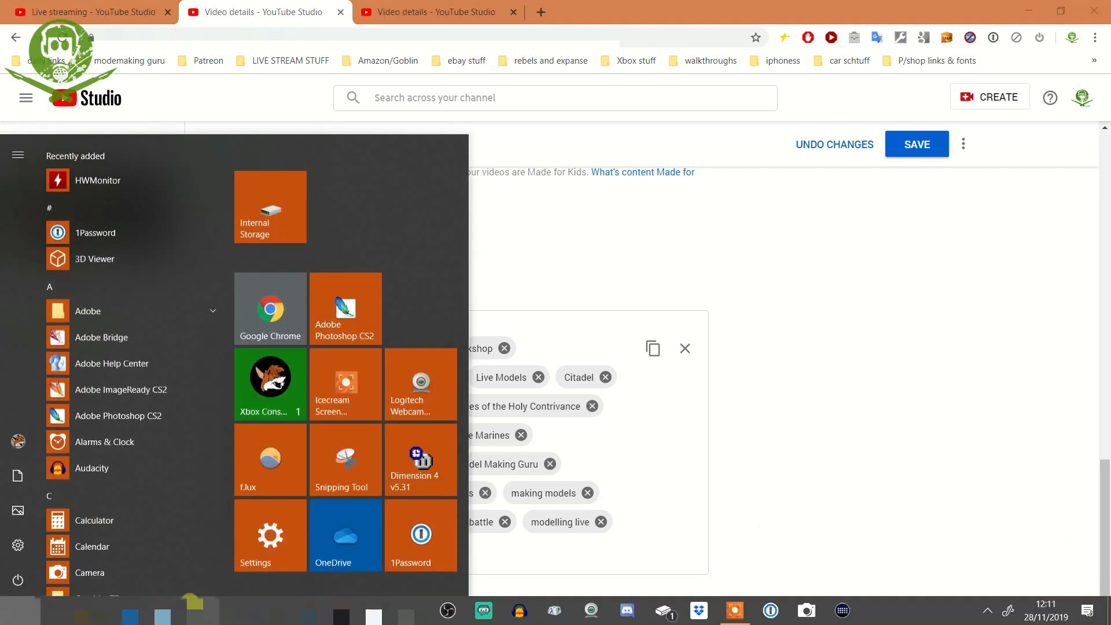
pyautogui.click(228, 607)
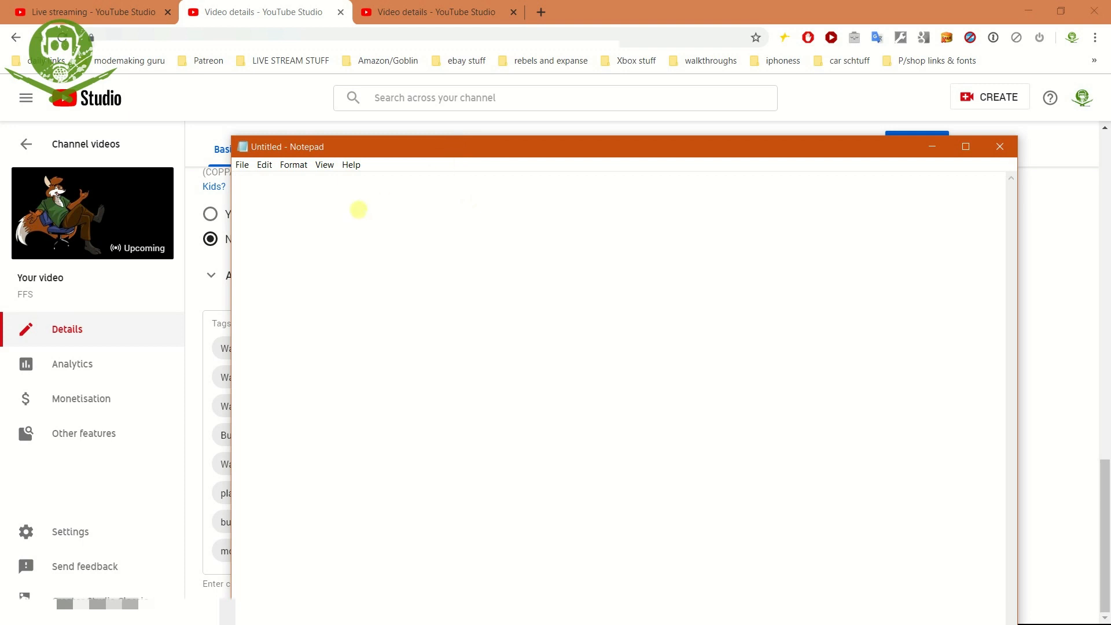
pyautogui.hotkey('ctrl', 'v')
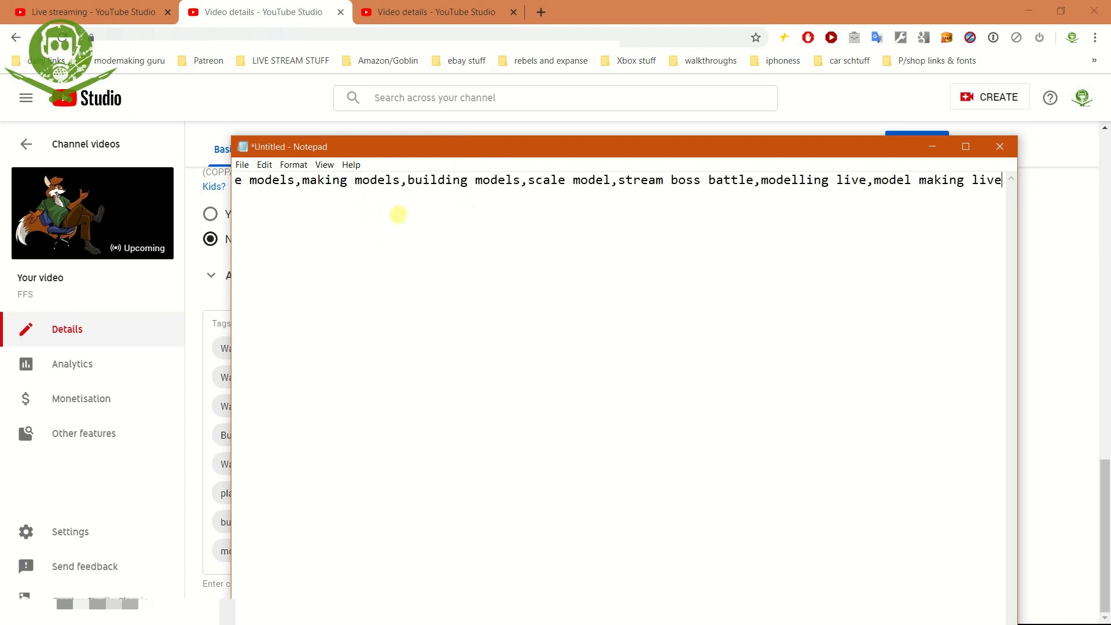
pyautogui.moveTo(874, 179); pyautogui.dragTo(512, 181)
pyautogui.hotkey('ctrl', 'a')
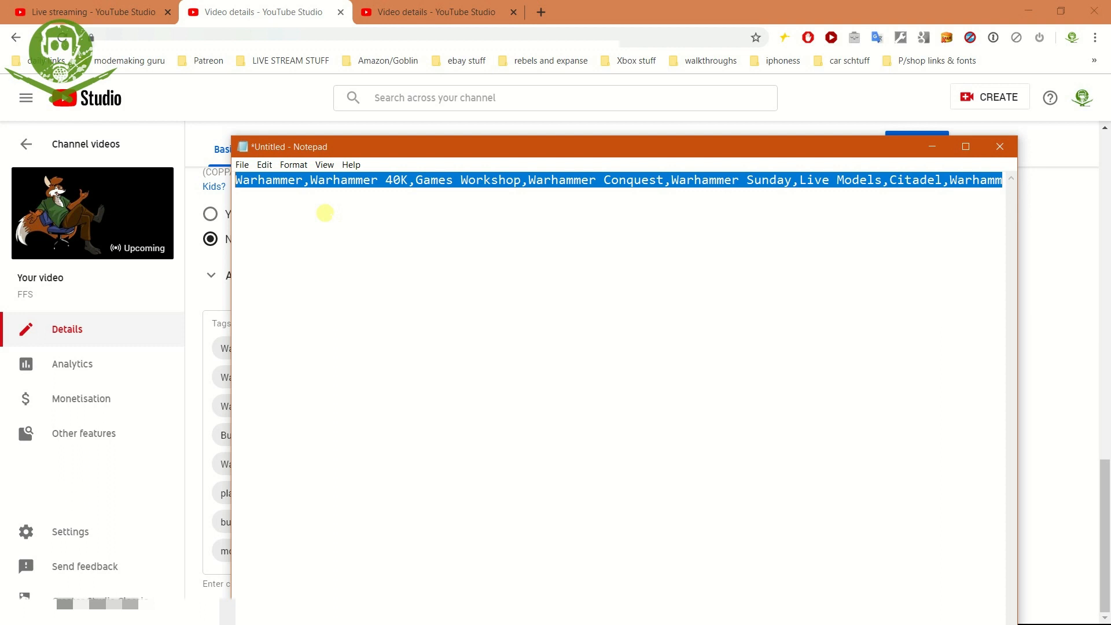
pyautogui.click(251, 104)
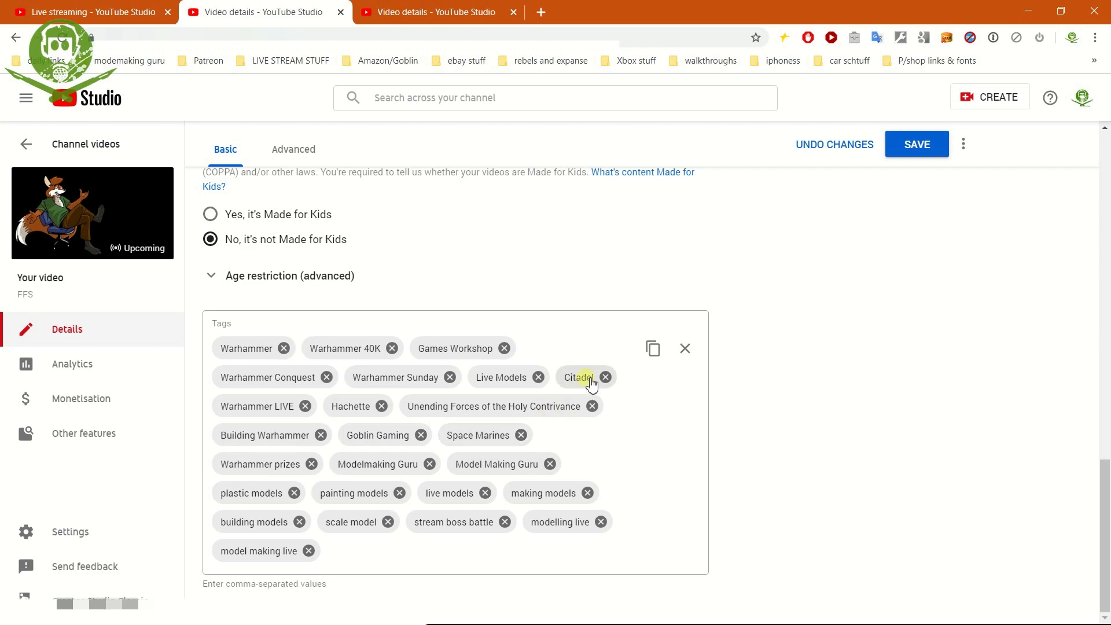
# Add the FFS stream to the Painting Guide: Warhammer 40K Vex Machinator playlist
pyautogui.scroll(5, 641, 404)
pyautogui.scroll(8, 641, 403)
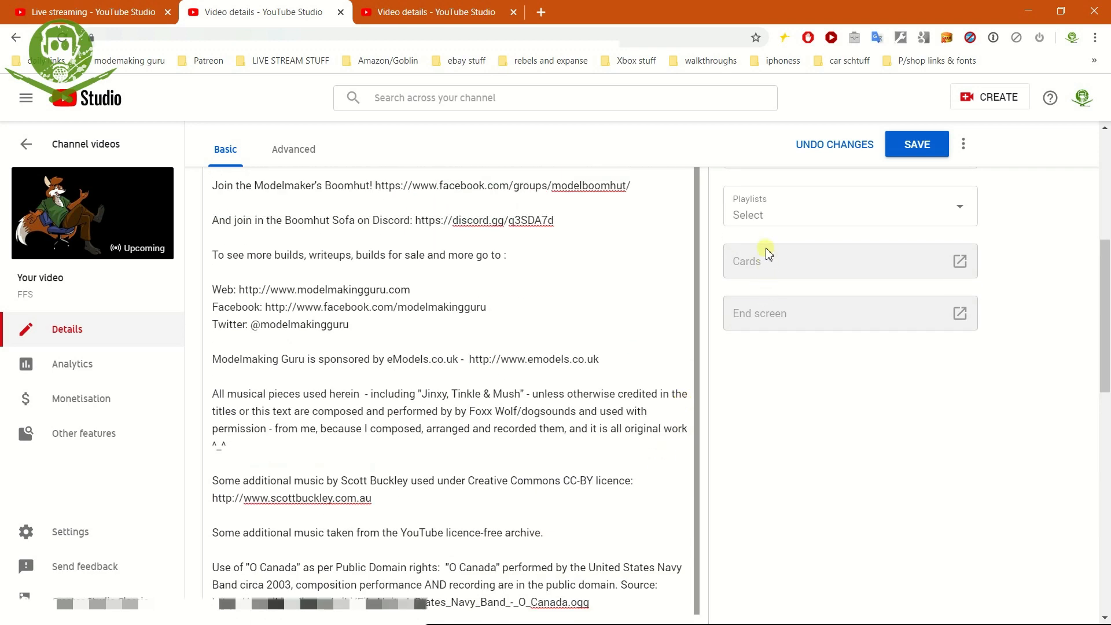
pyautogui.scroll(5, 988, 321)
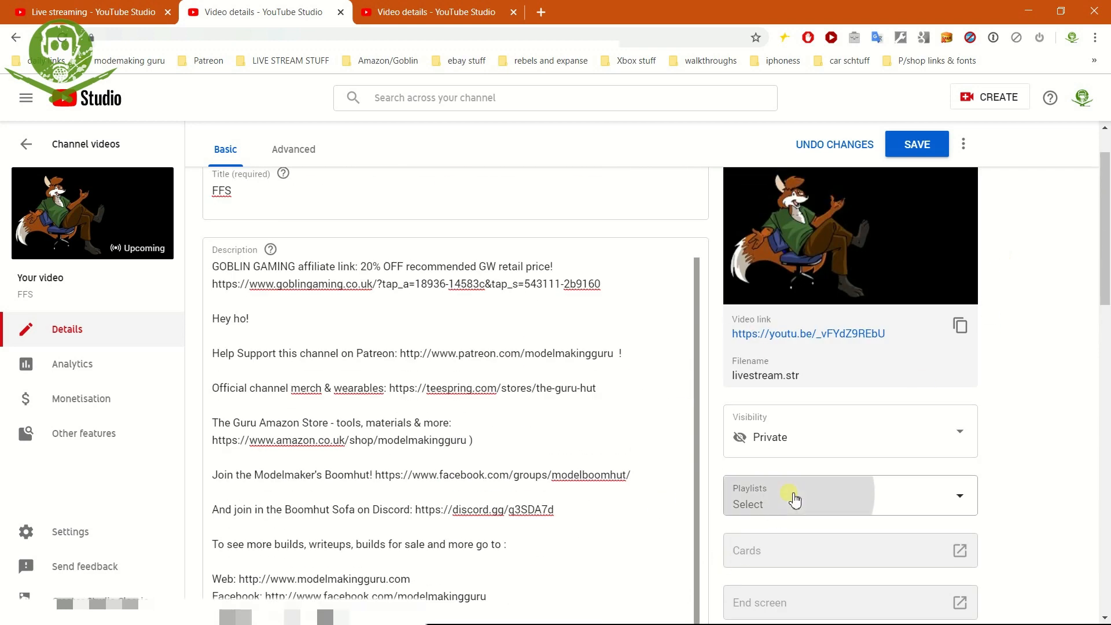
pyautogui.click(793, 489)
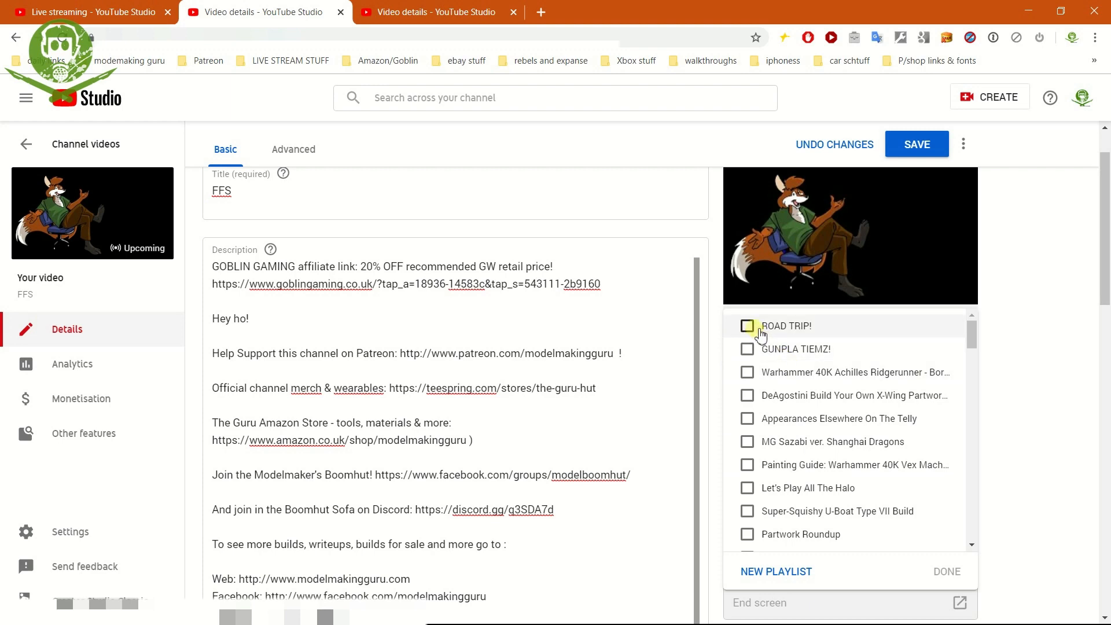
pyautogui.scroll(-1, 779, 359)
pyautogui.scroll(-6, 779, 358)
pyautogui.scroll(5, 758, 347)
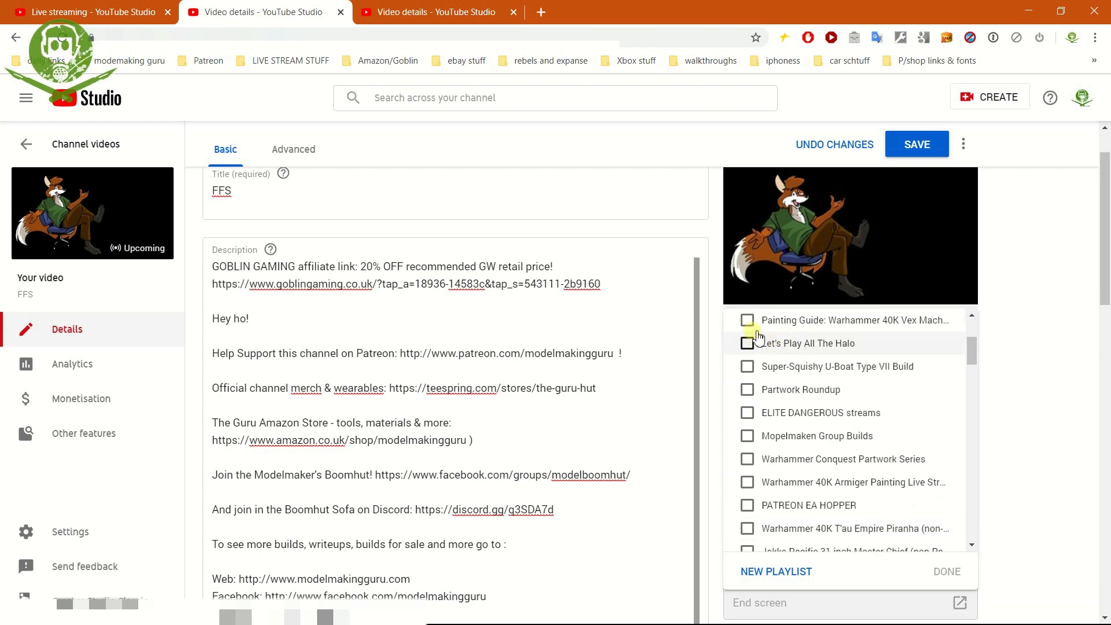
pyautogui.click(746, 321)
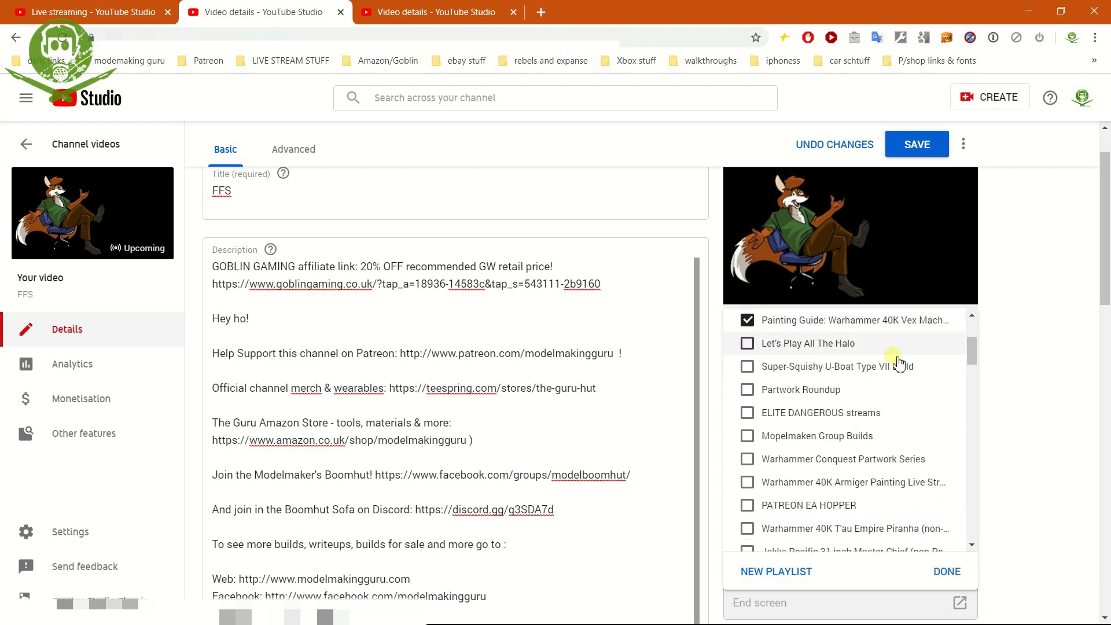
pyautogui.click(949, 571)
# Review the FFS stream's description, thumbnail, audience and tags, and save the changes
pyautogui.scroll(-4, 1069, 387)
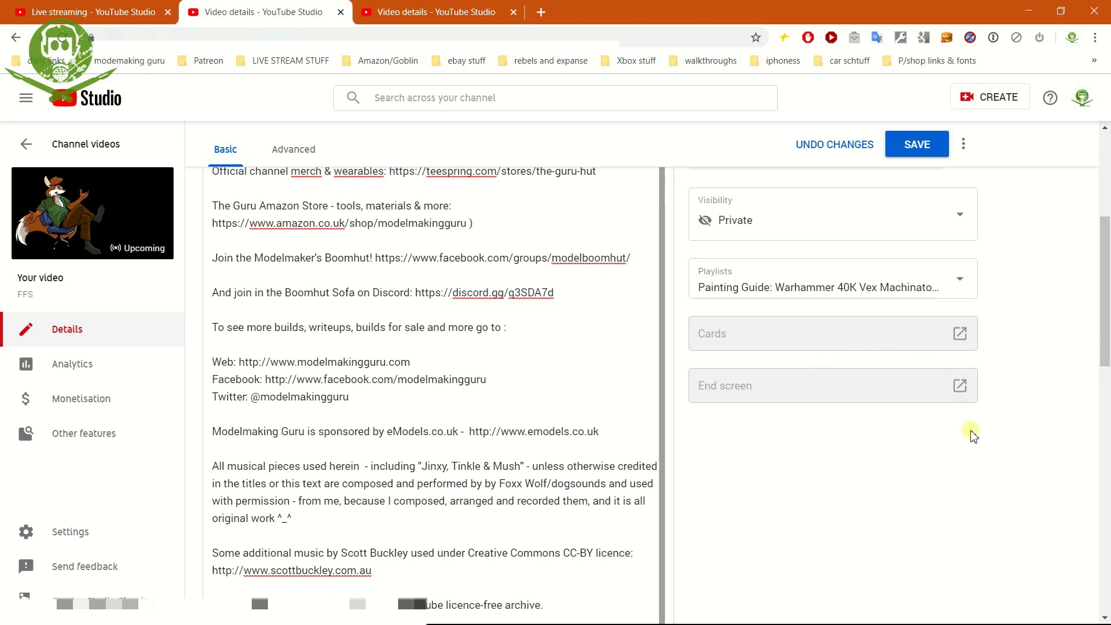
pyautogui.scroll(-10, 966, 440)
pyautogui.scroll(5, 966, 449)
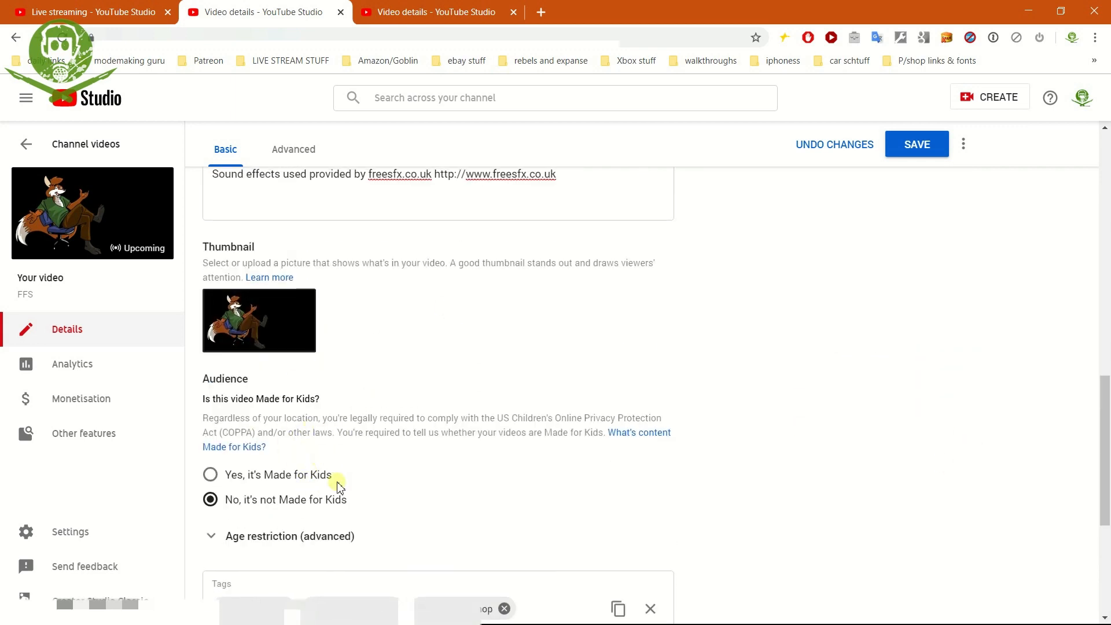
pyautogui.scroll(3, 415, 443)
pyautogui.scroll(-7, 788, 354)
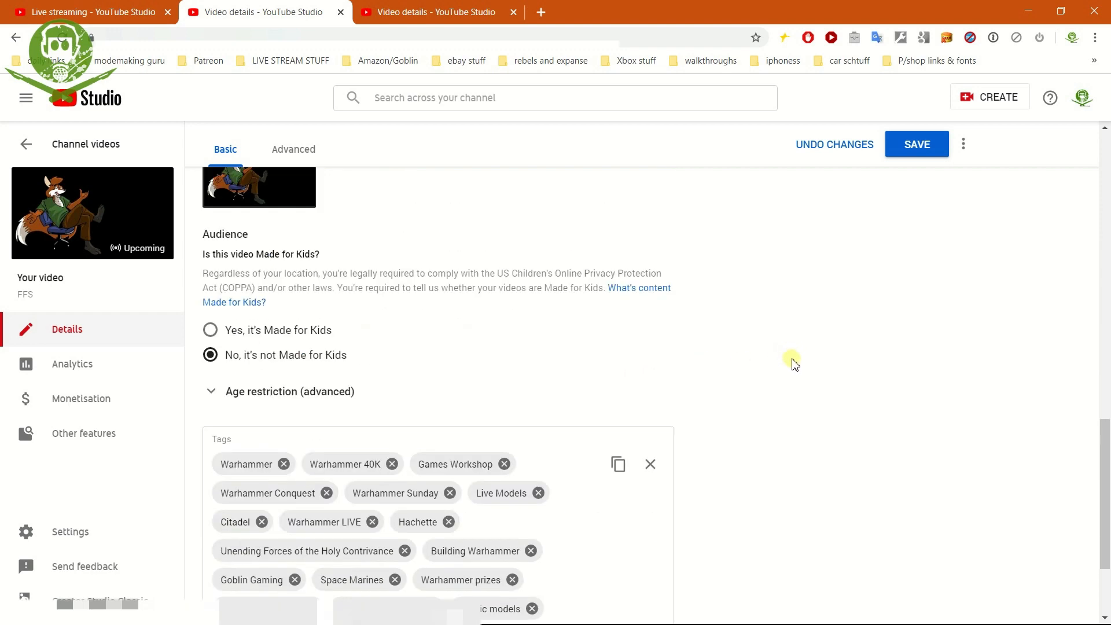
pyautogui.scroll(12, 791, 354)
pyautogui.click(917, 144)
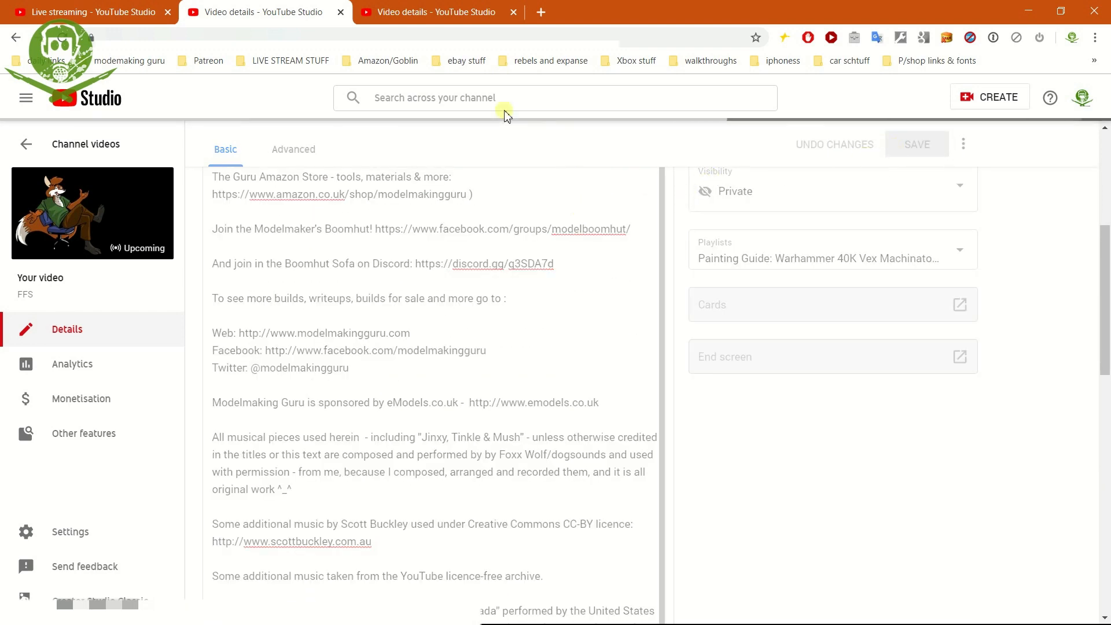
# Return to the channel's live video list, close the reference replay's details, and look through the listed streams
pyautogui.click(26, 144)
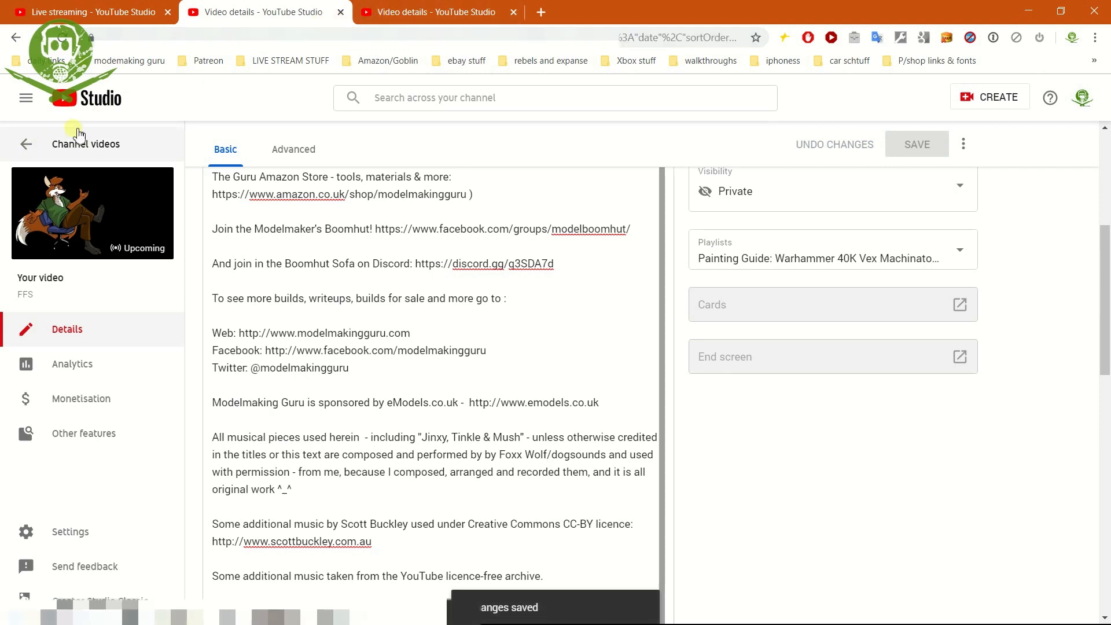
pyautogui.click(513, 13)
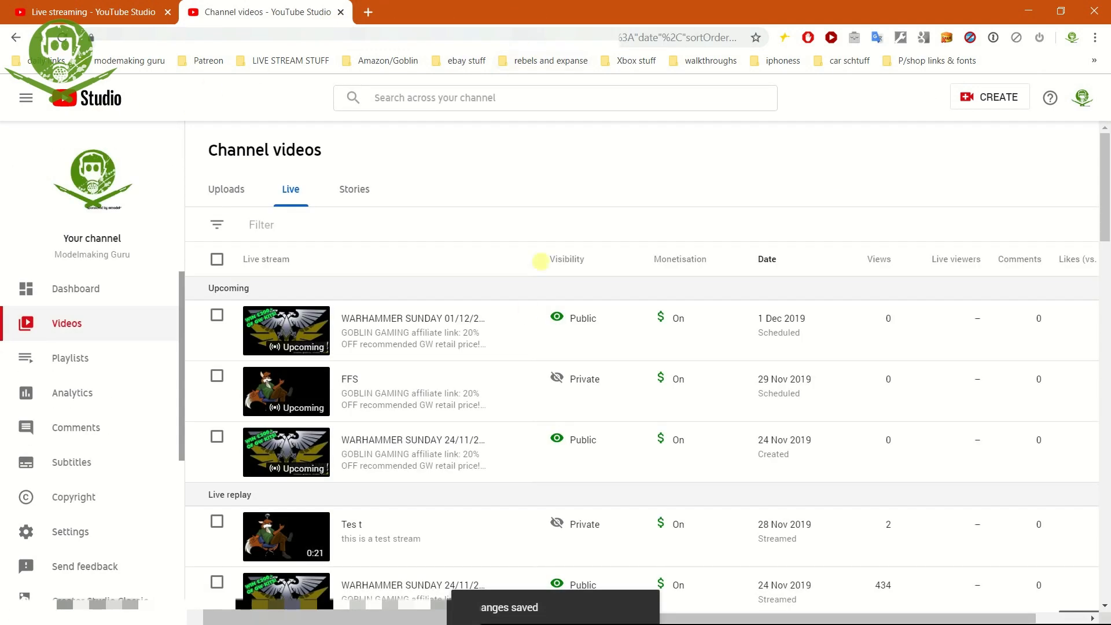
pyautogui.scroll(-4, 513, 245)
pyautogui.scroll(3, 368, 310)
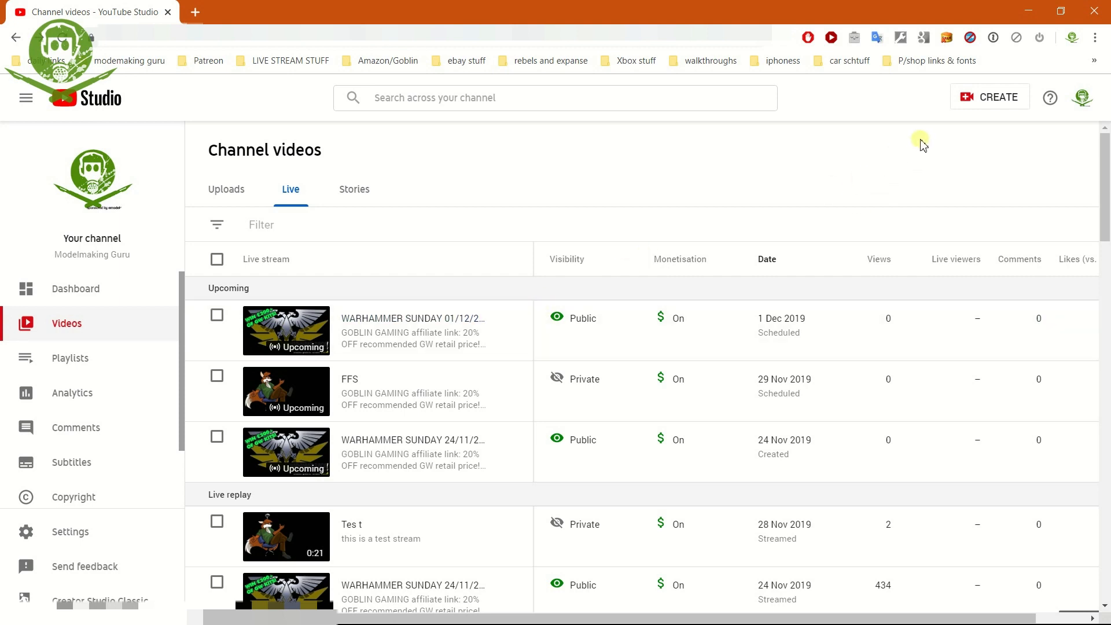
# Go to the live streaming area's list of upcoming streams, open the FFS stream, and review its stream settings
pyautogui.click(990, 98)
pyautogui.click(889, 169)
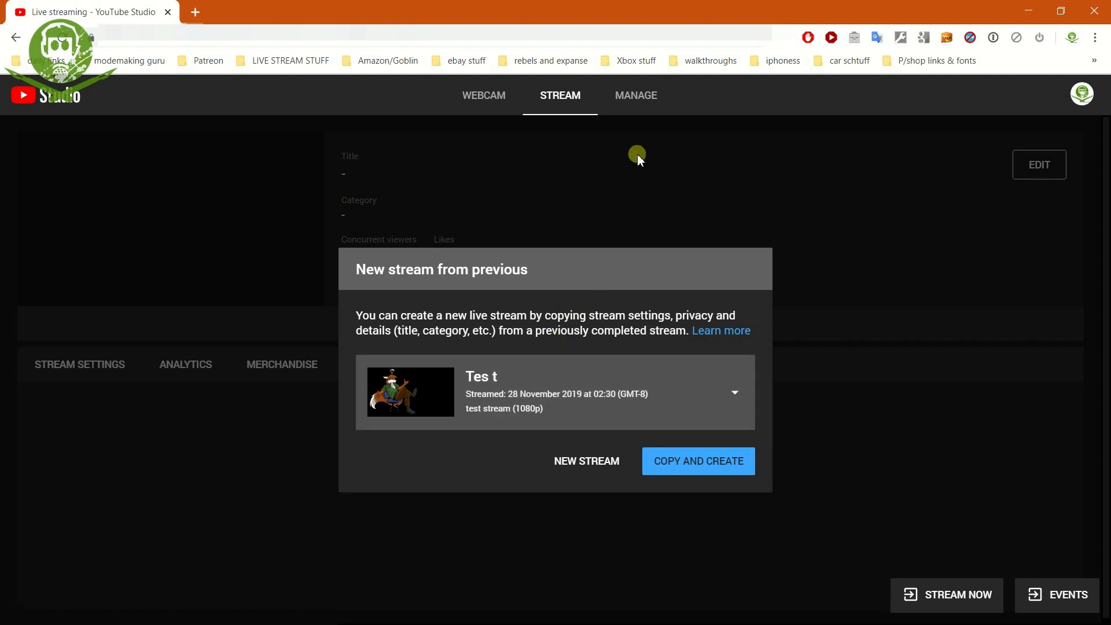
pyautogui.click(635, 102)
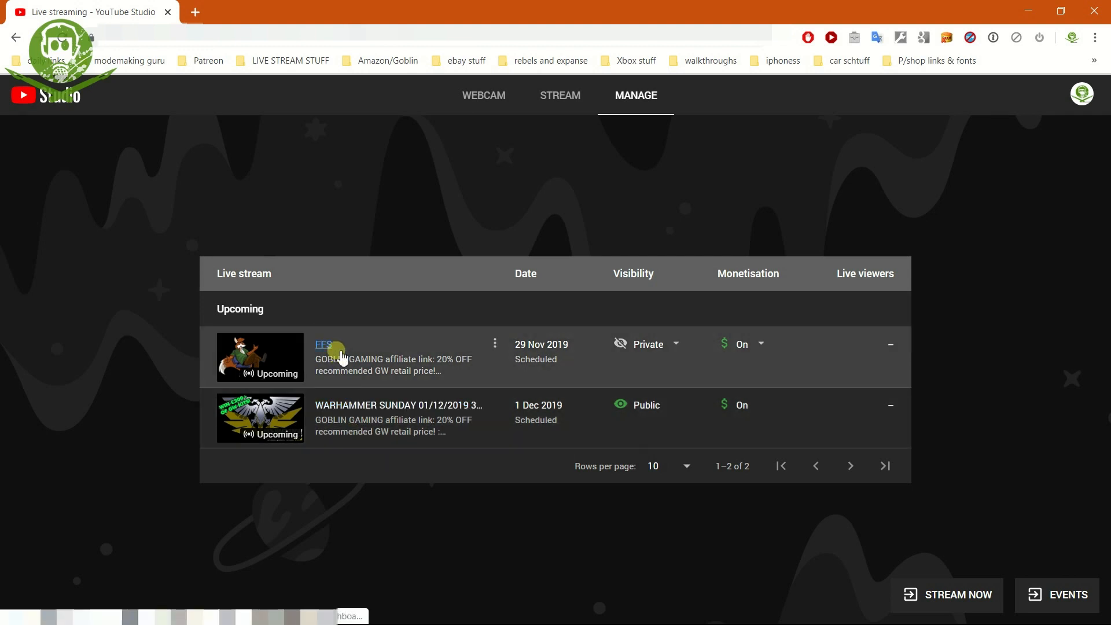
pyautogui.click(341, 353)
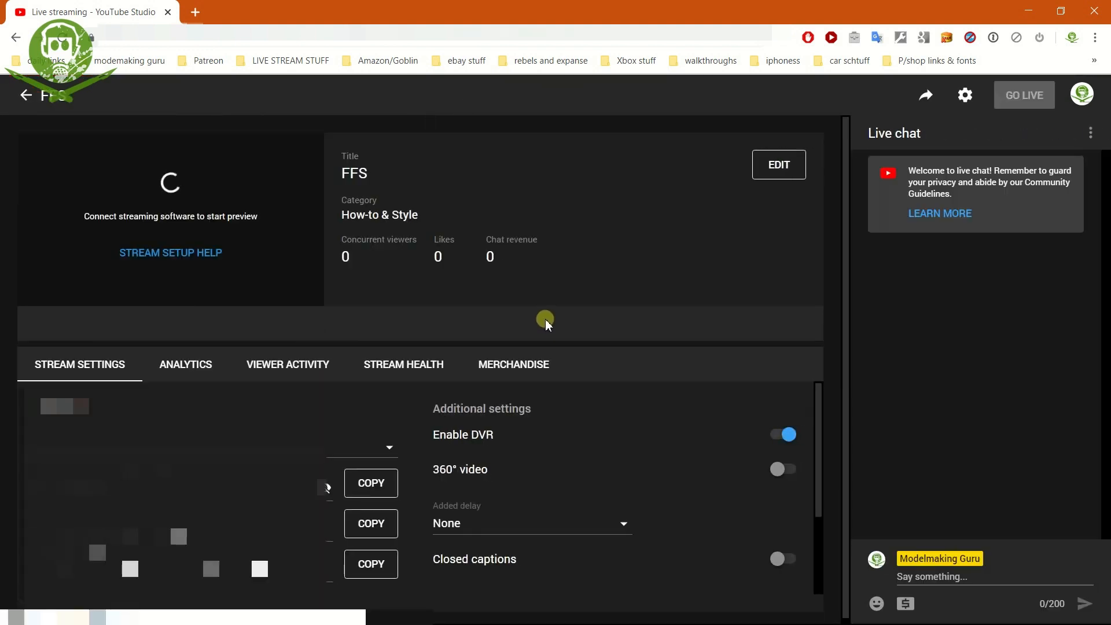
pyautogui.scroll(-2, 648, 472)
pyautogui.scroll(2, 686, 468)
pyautogui.scroll(-3, 671, 451)
pyautogui.scroll(3, 665, 454)
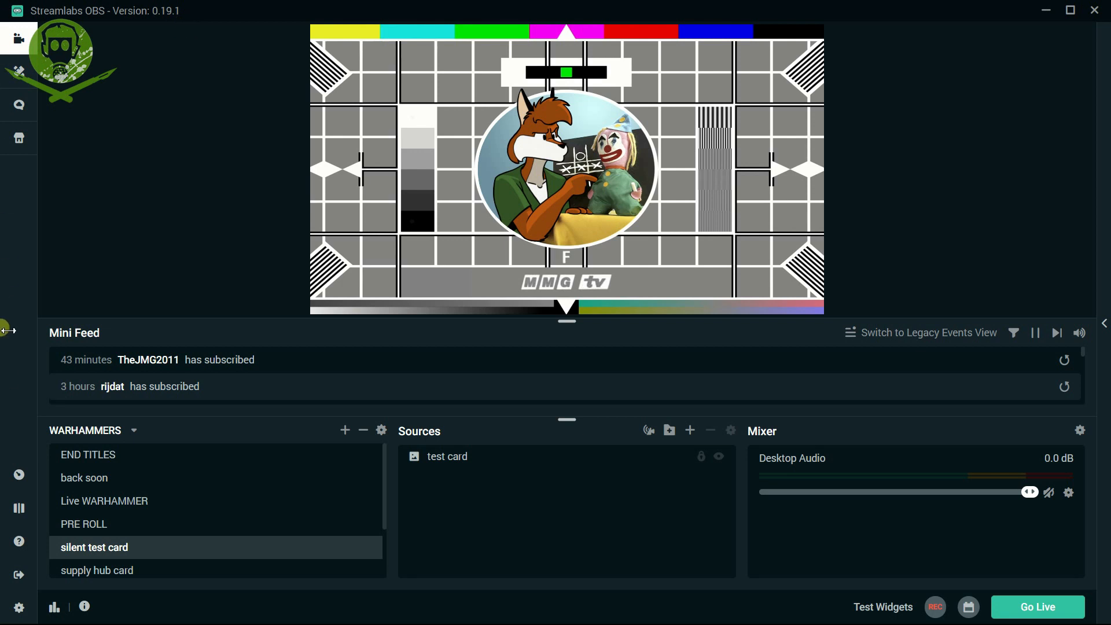
# In Streamlabs OBS, open the stream settings and switch to streaming to a custom ingest
pyautogui.click(19, 607)
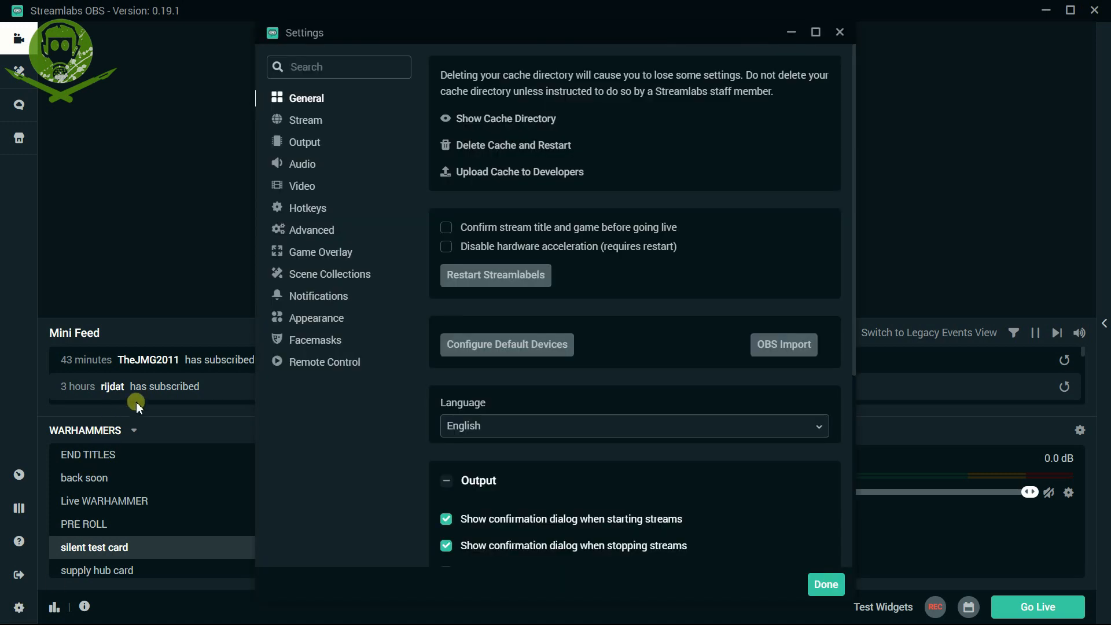
pyautogui.click(310, 123)
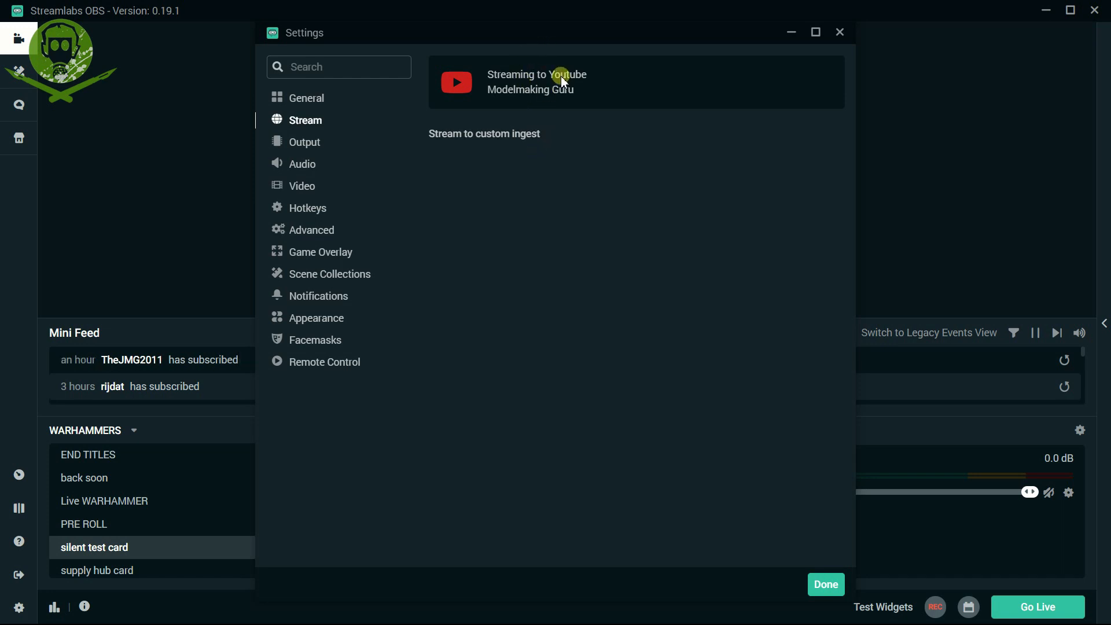
pyautogui.click(526, 134)
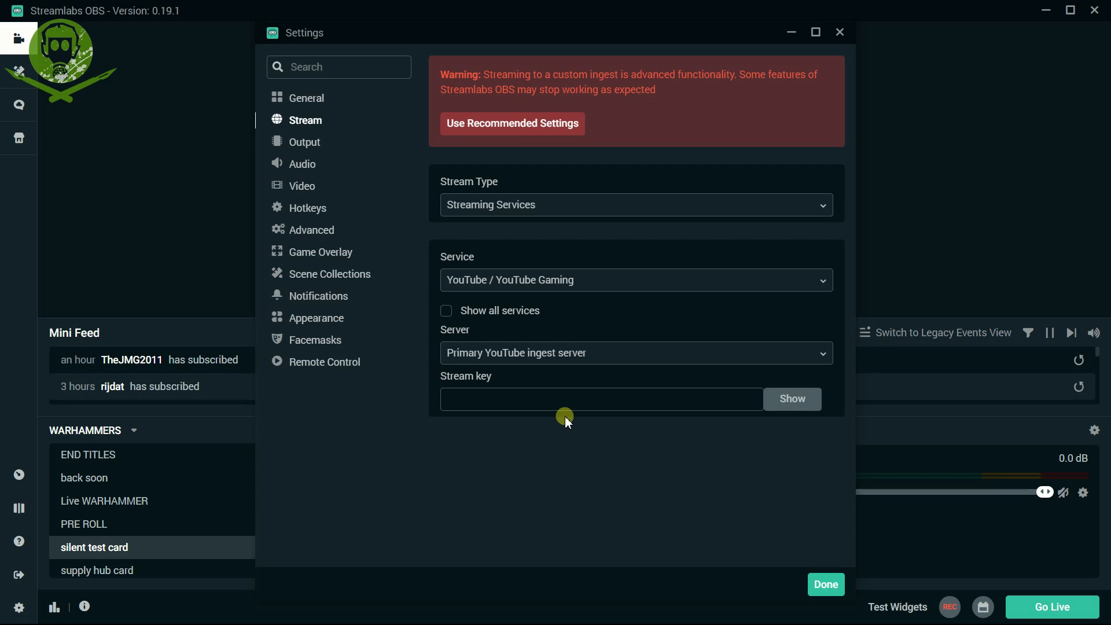
# Switch back to YouTube Studio, open the scheduled FFS stream, and copy its stream key
pyautogui.hotkey('alt', 'Tab')
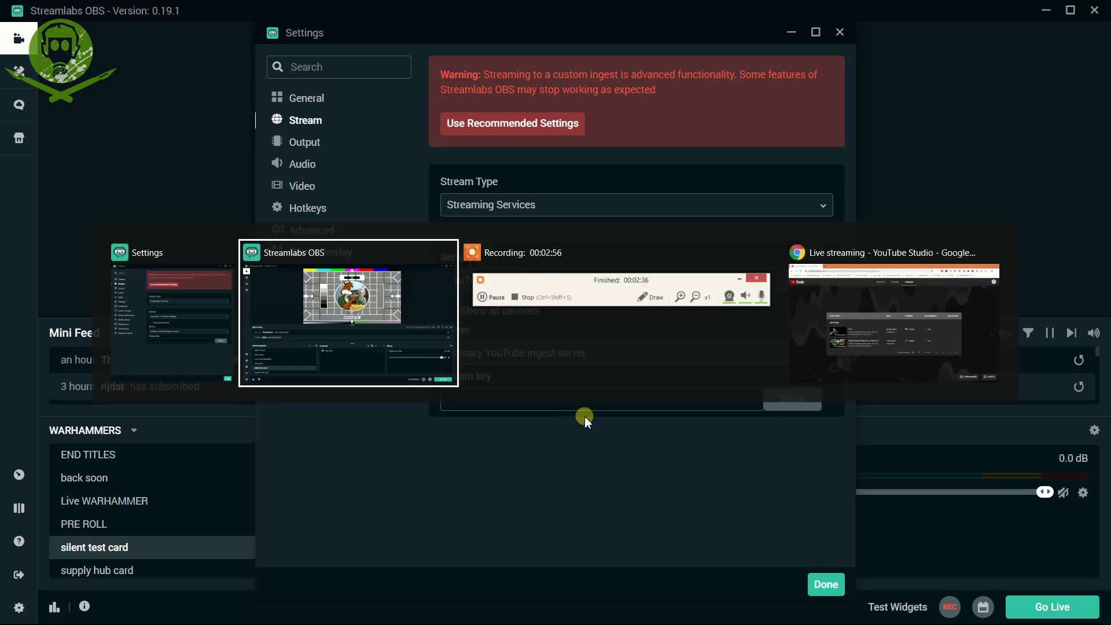
pyautogui.hotkey('alt', 'Tab')
pyautogui.hotkey('alt', 'Tab')
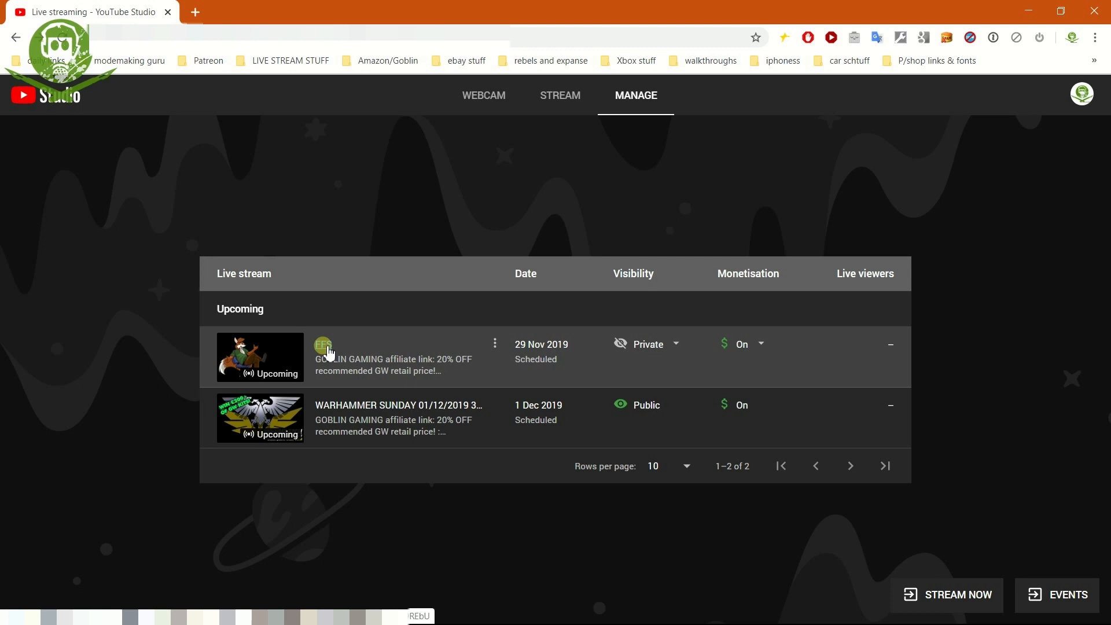
pyautogui.click(326, 346)
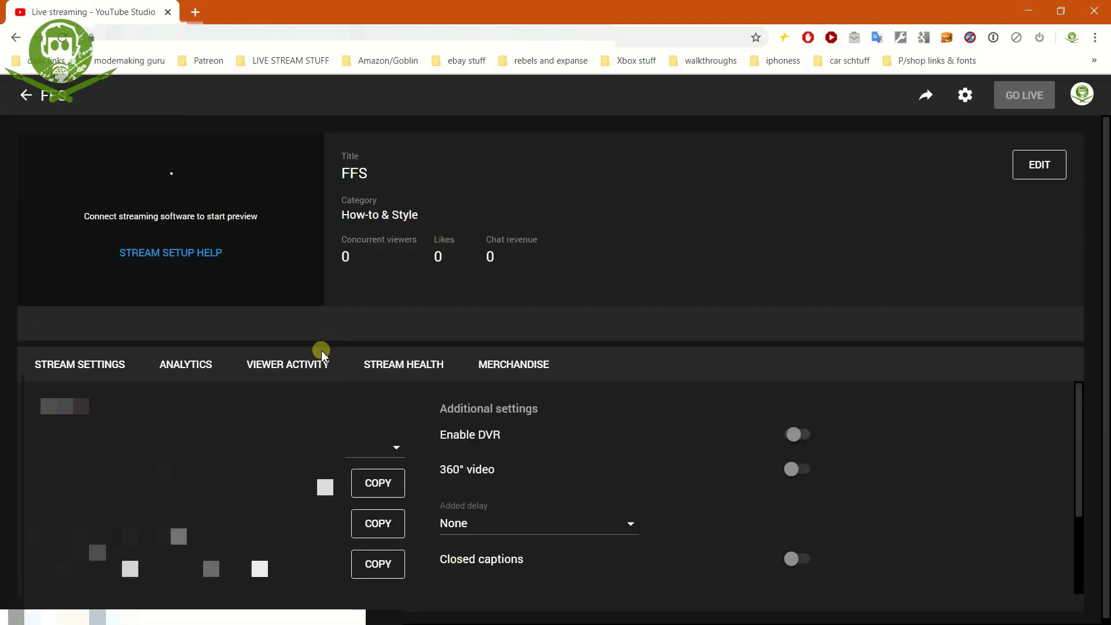
pyautogui.scroll(-2, 146, 470)
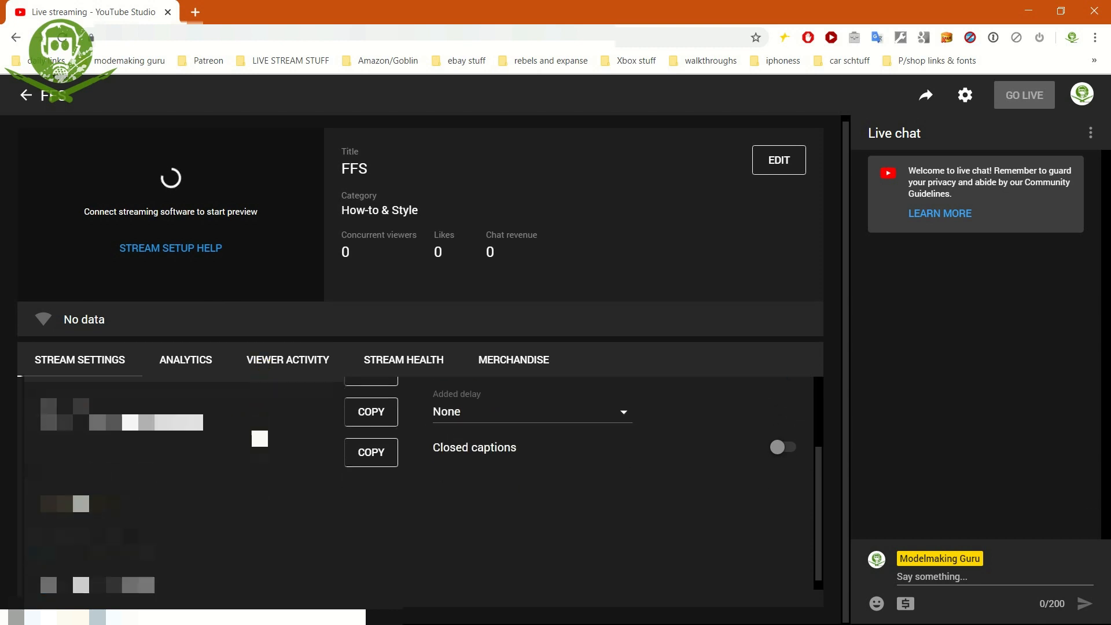
pyautogui.scroll(2, 146, 470)
pyautogui.click(86, 486)
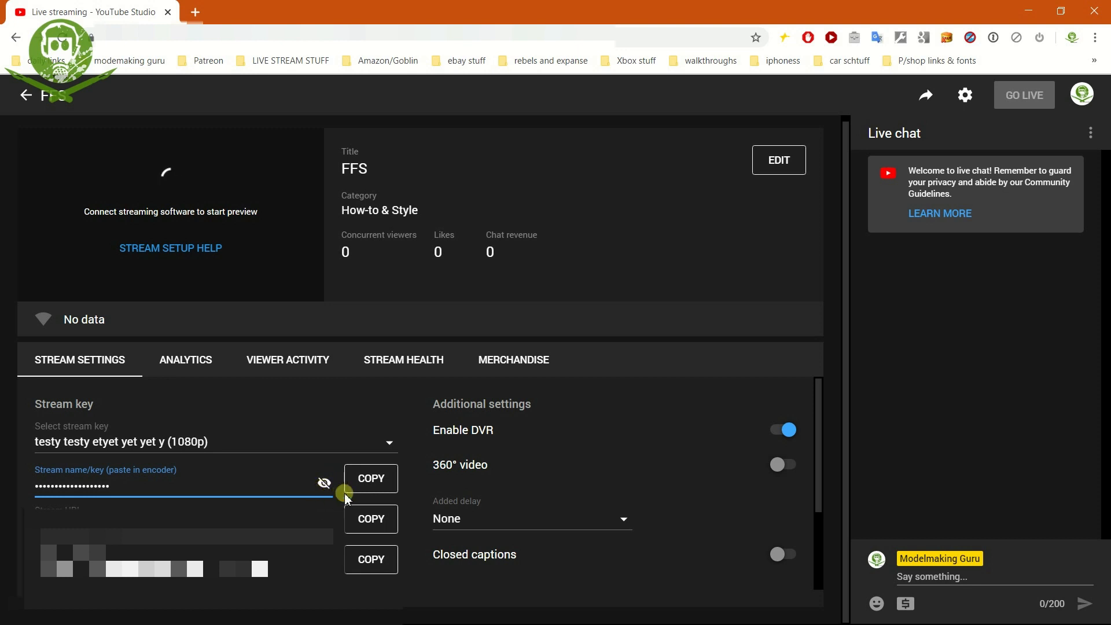
pyautogui.click(385, 480)
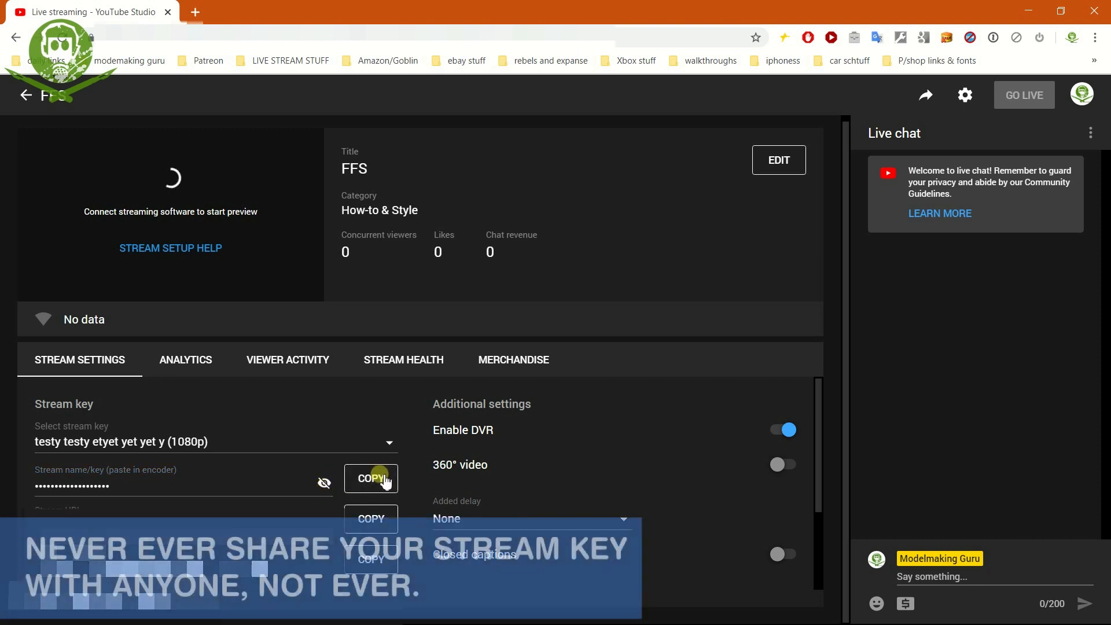
# Switch to Streamlabs OBS, paste the copied FFS stream key into the stream settings, and save them
pyautogui.hotkey('alt', 'Tab')
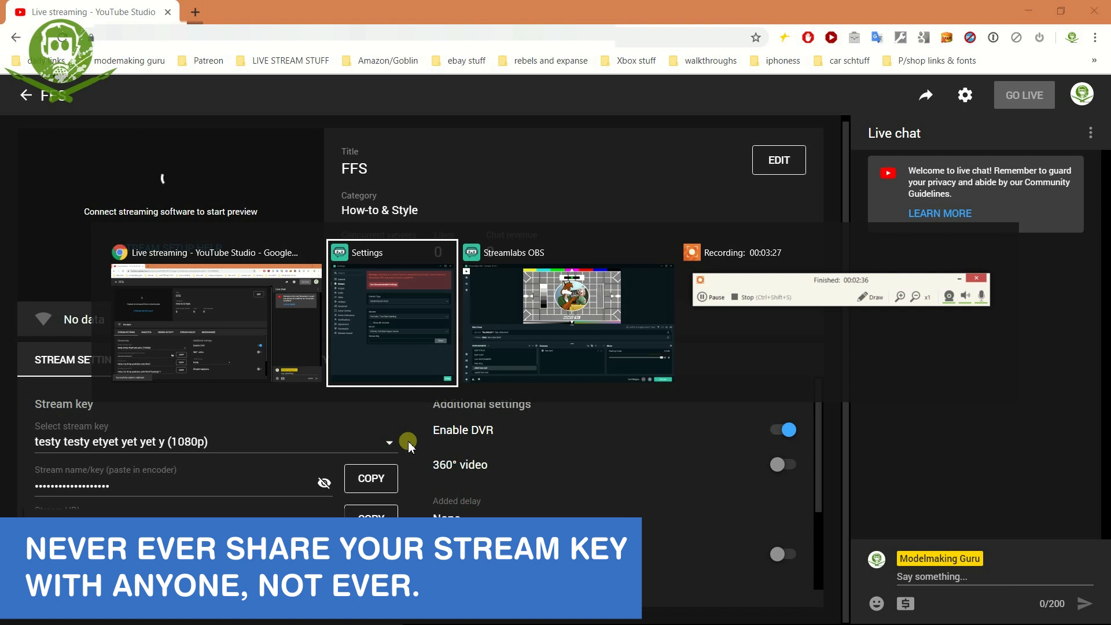
pyautogui.click(471, 398)
pyautogui.hotkey('ctrl', 'v')
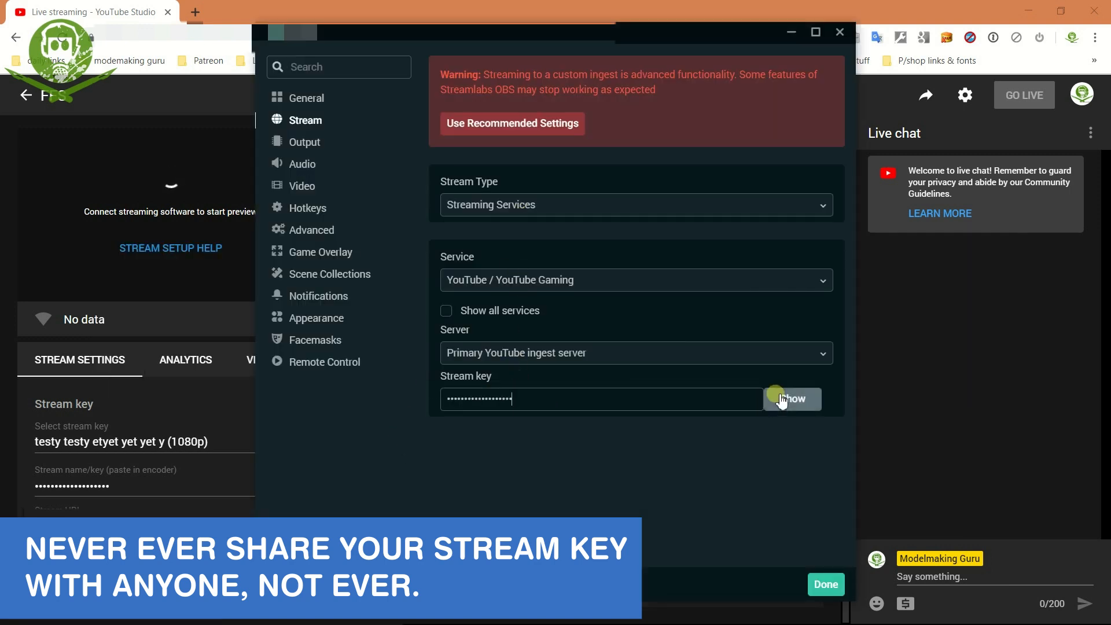
pyautogui.click(834, 587)
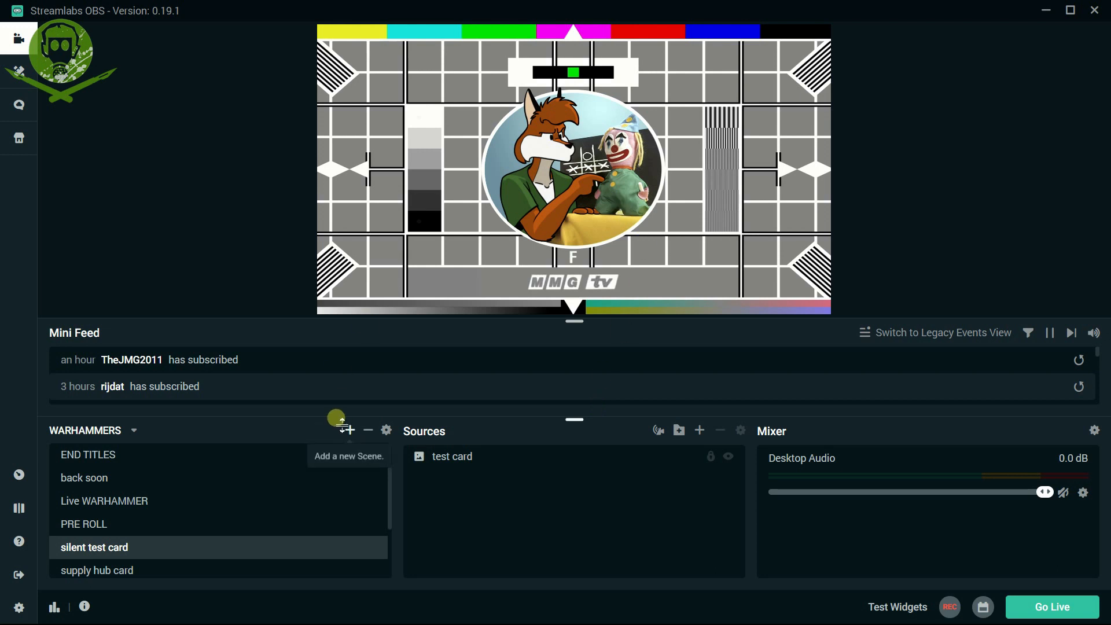
# Switch to YouTube Studio, open the upcoming WARHAMMER SUNDAY stream, and copy its stream key
pyautogui.hotkey('alt', 'Tab')
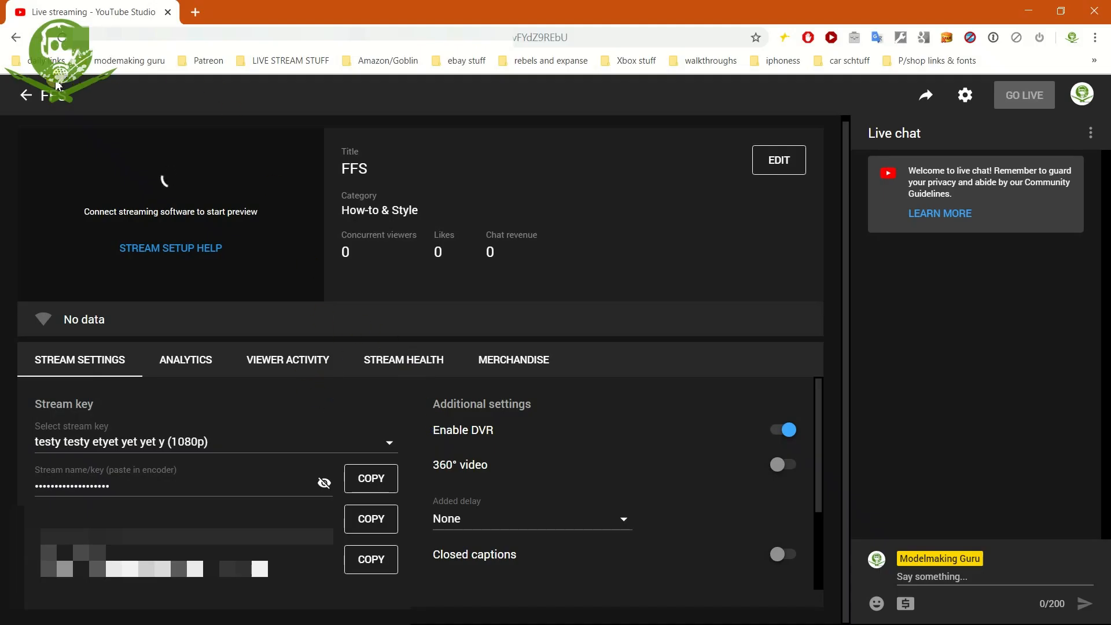
pyautogui.click(27, 97)
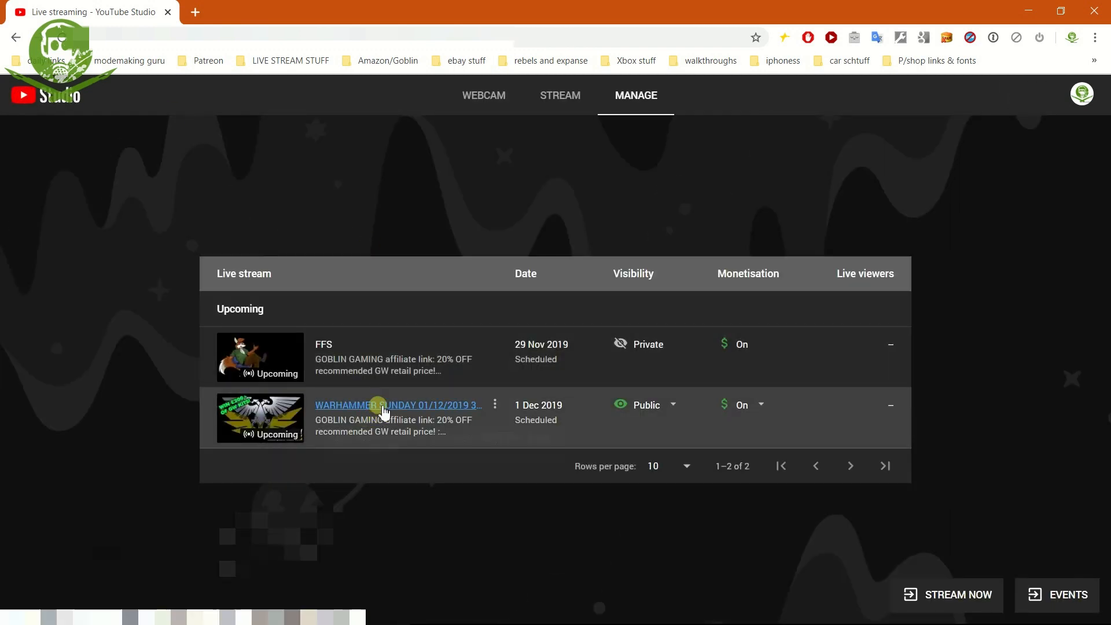
pyautogui.click(377, 403)
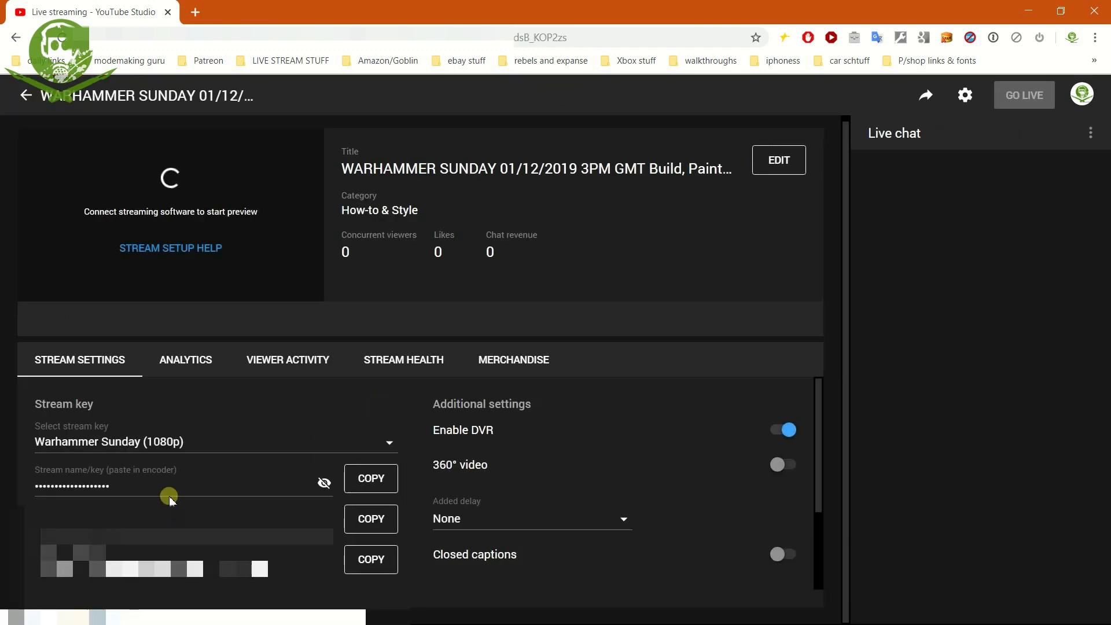
pyautogui.click(371, 479)
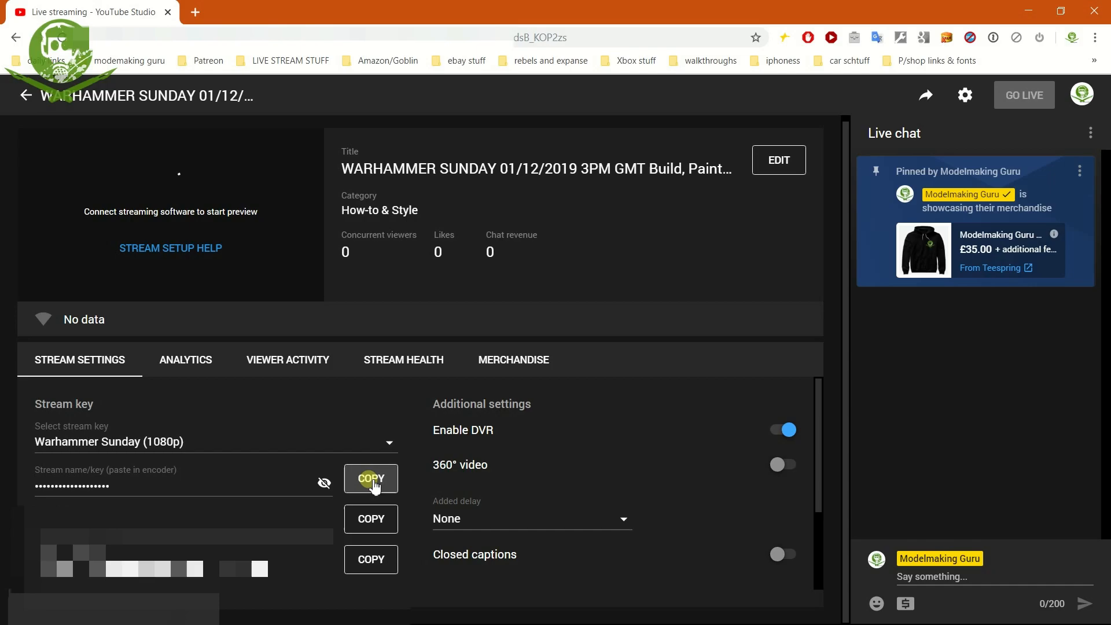
# In the Streamlabs OBS stream settings, replace the stream key with the copied WARHAMMER SUNDAY key
pyautogui.hotkey('alt', 'Tab')
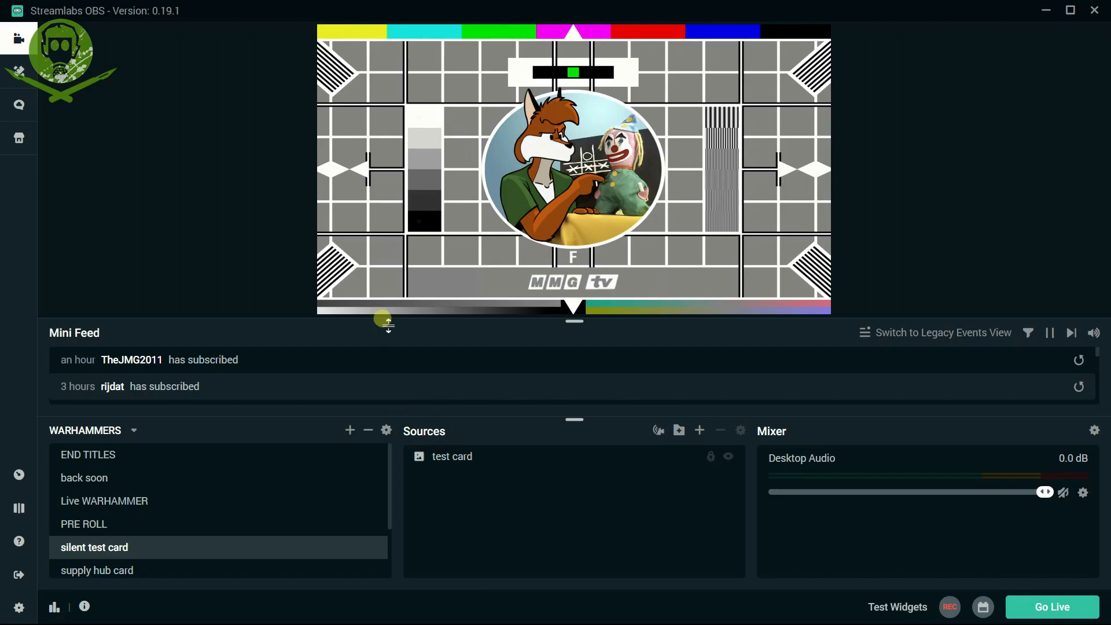
pyautogui.click(19, 608)
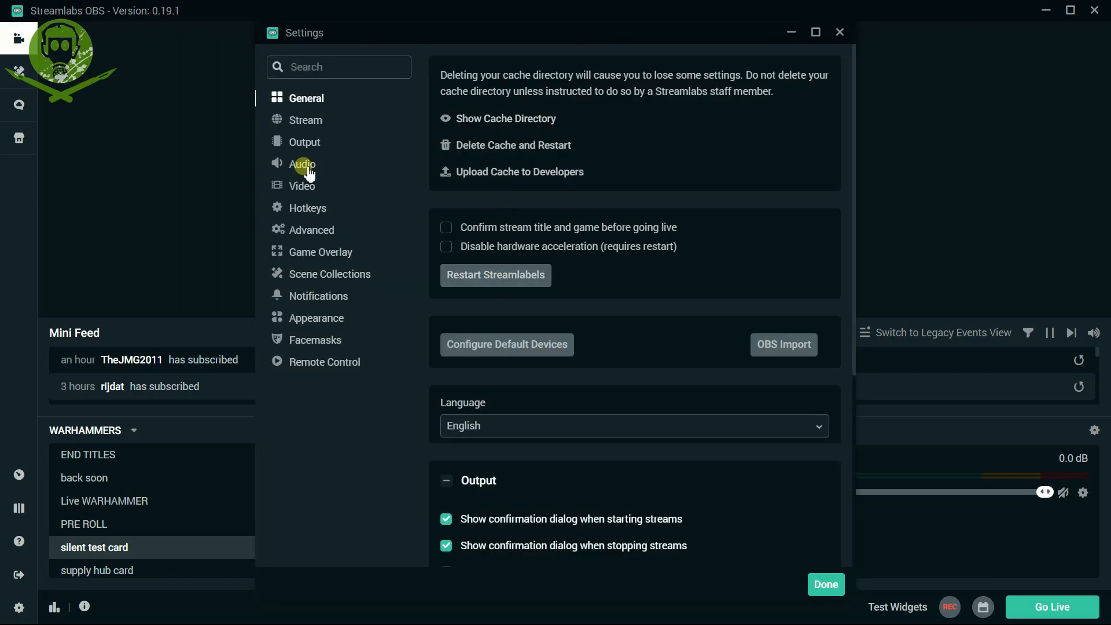
pyautogui.click(300, 120)
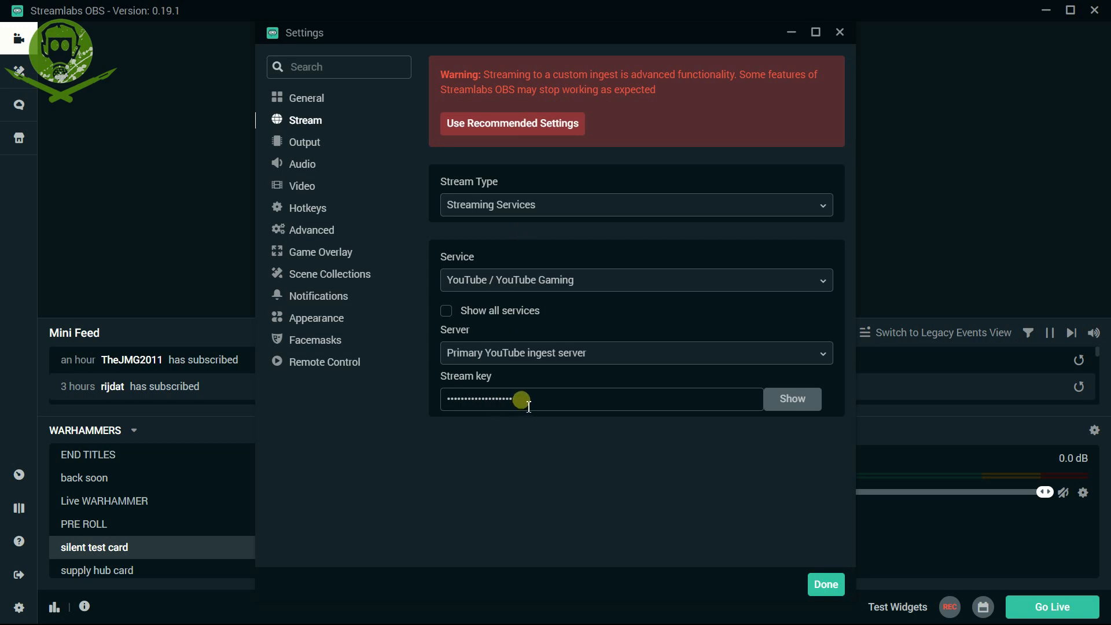
pyautogui.moveTo(512, 399); pyautogui.dragTo(381, 398)
pyautogui.press('BackSpace')
pyautogui.hotkey('ctrl', 'v')
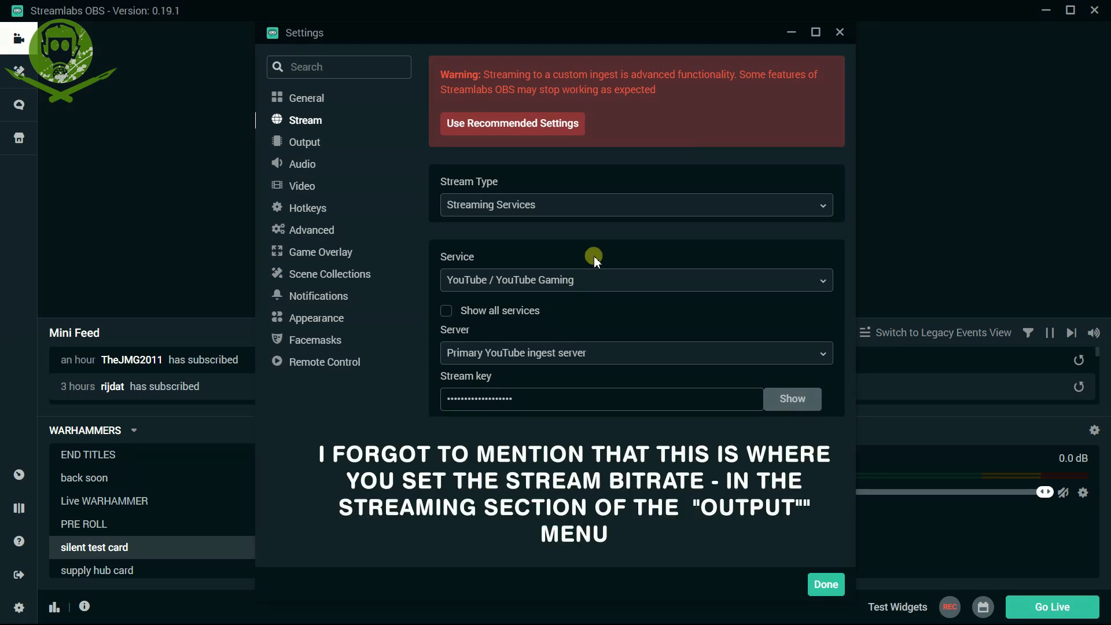
# Examine the options for stream type, service and server, keeping YouTube / YouTube Gaming as the service
pyautogui.click(821, 205)
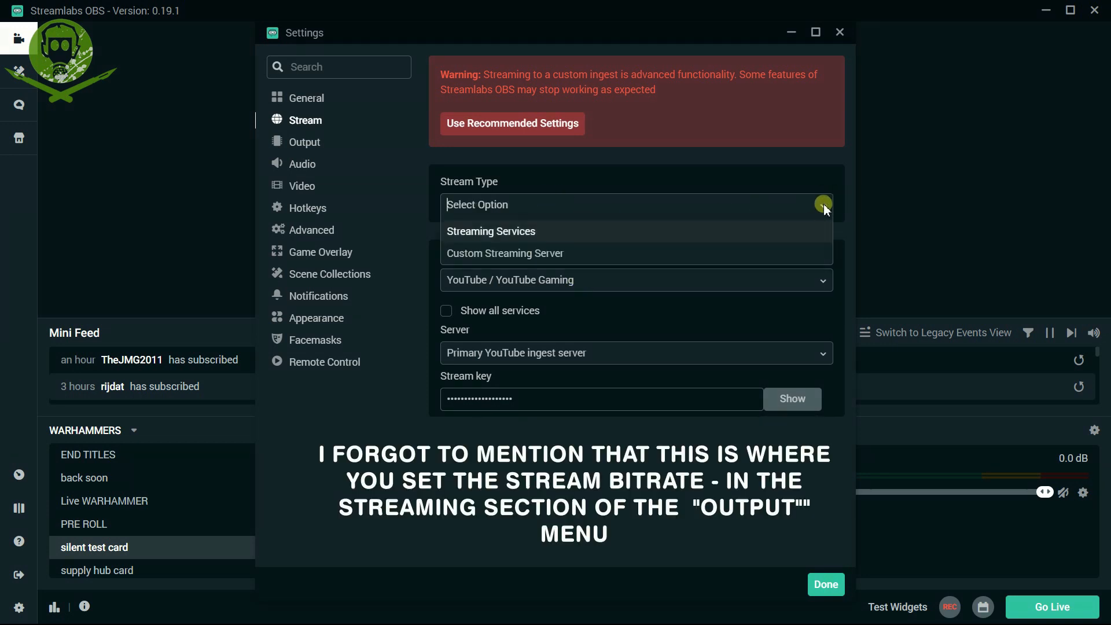
pyautogui.click(571, 474)
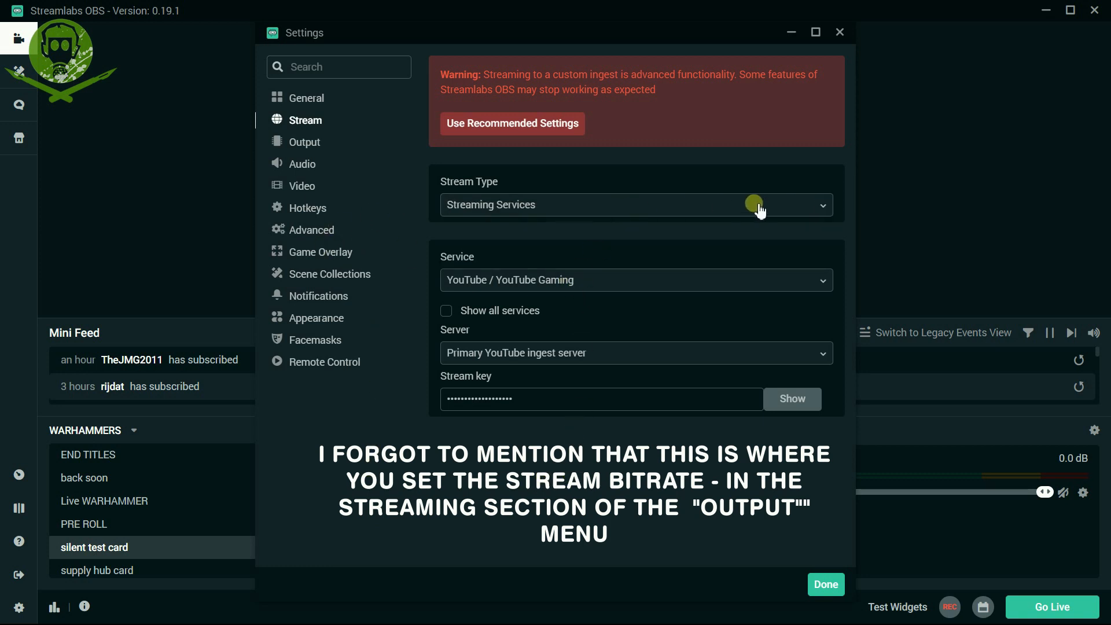
pyautogui.click(824, 207)
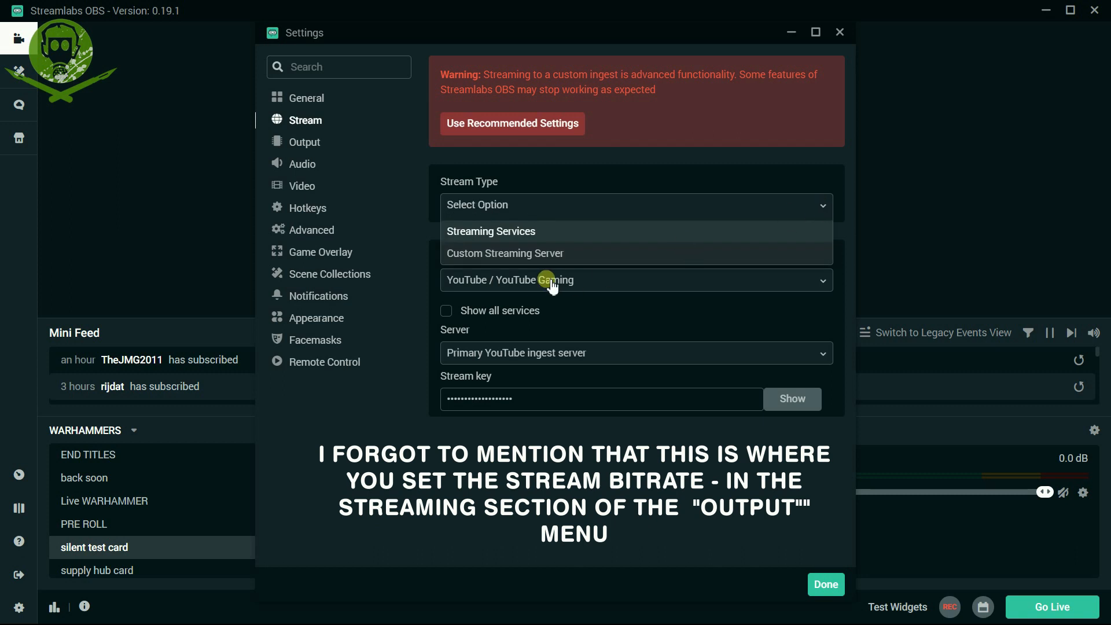
pyautogui.click(558, 480)
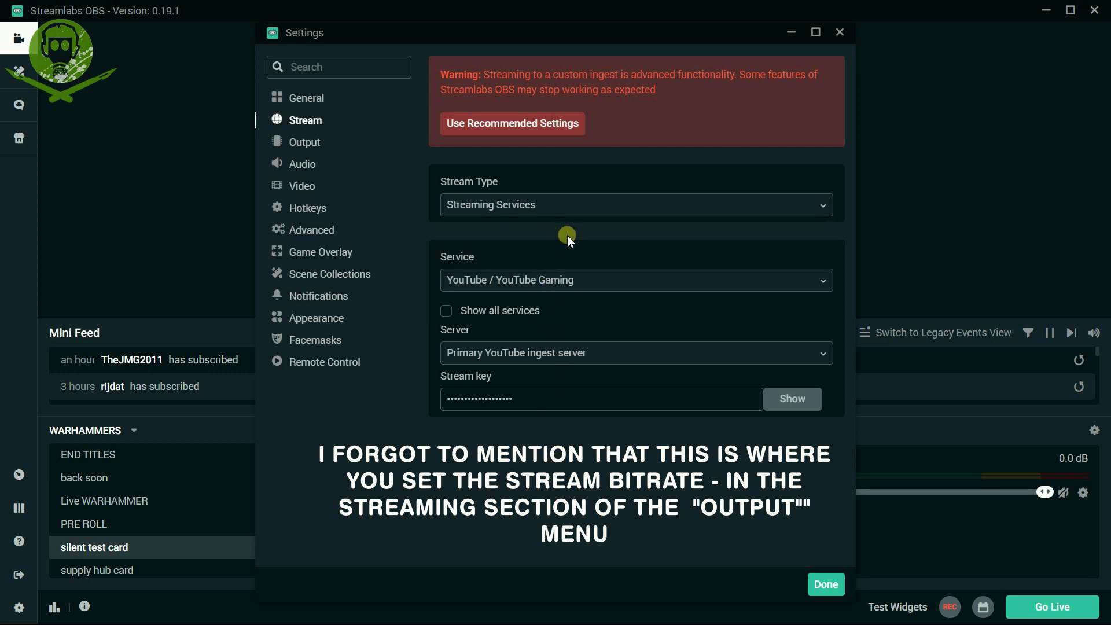
pyautogui.click(824, 286)
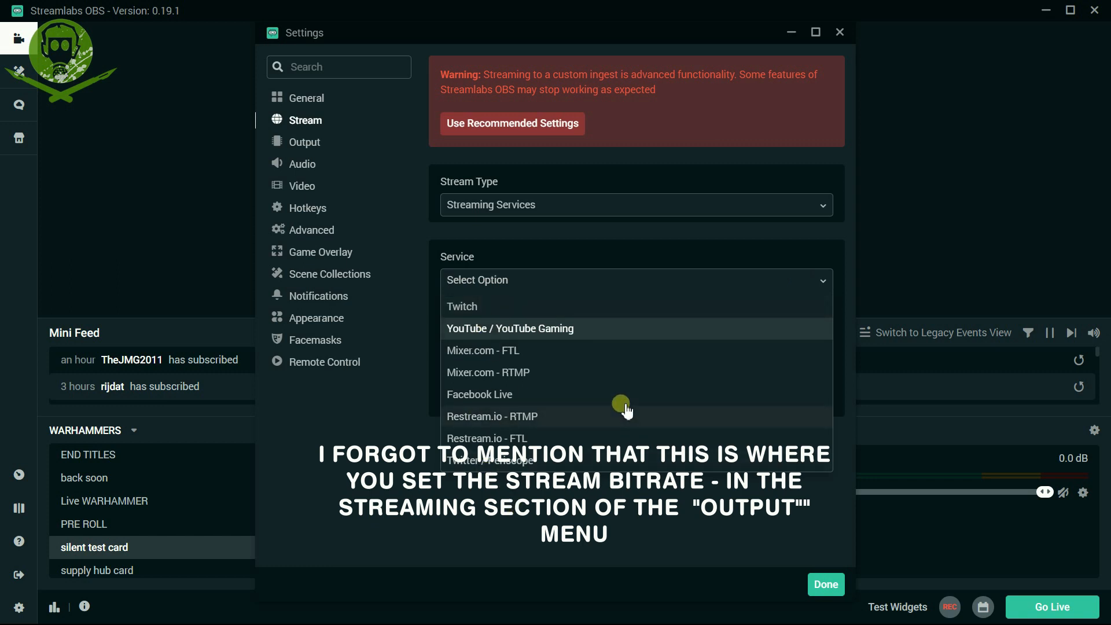
pyautogui.click(467, 331)
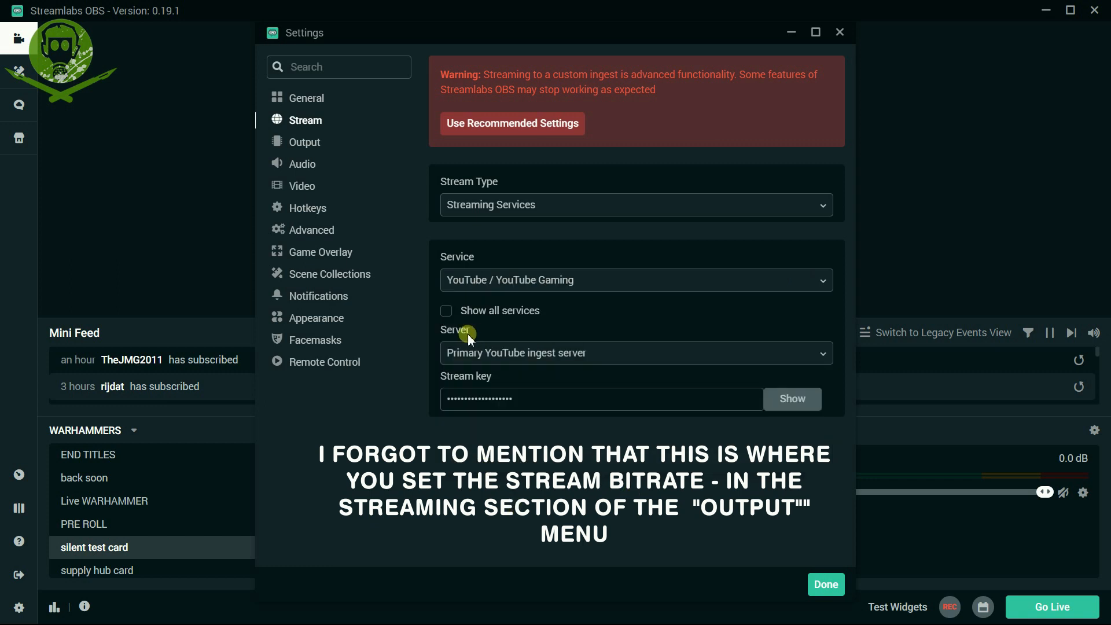
pyautogui.click(823, 356)
pyautogui.click(495, 493)
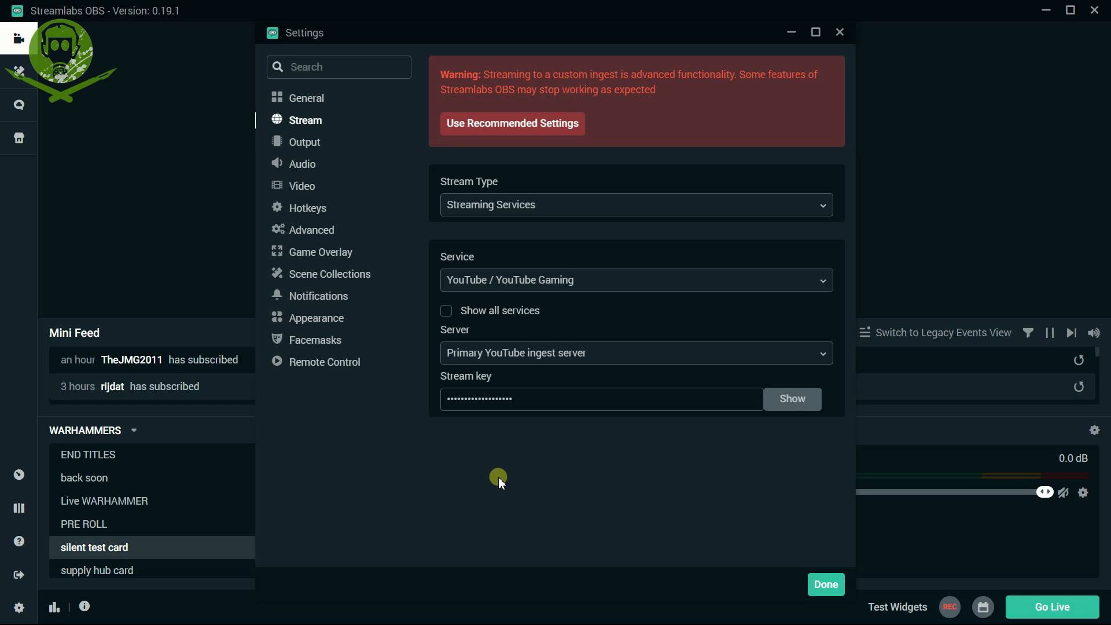
# Switch back to YouTube Studio, reopen the upcoming FFS stream, and copy its stream key
pyautogui.hotkey('alt', 'Tab')
pyautogui.hotkey('alt', 'Tab')
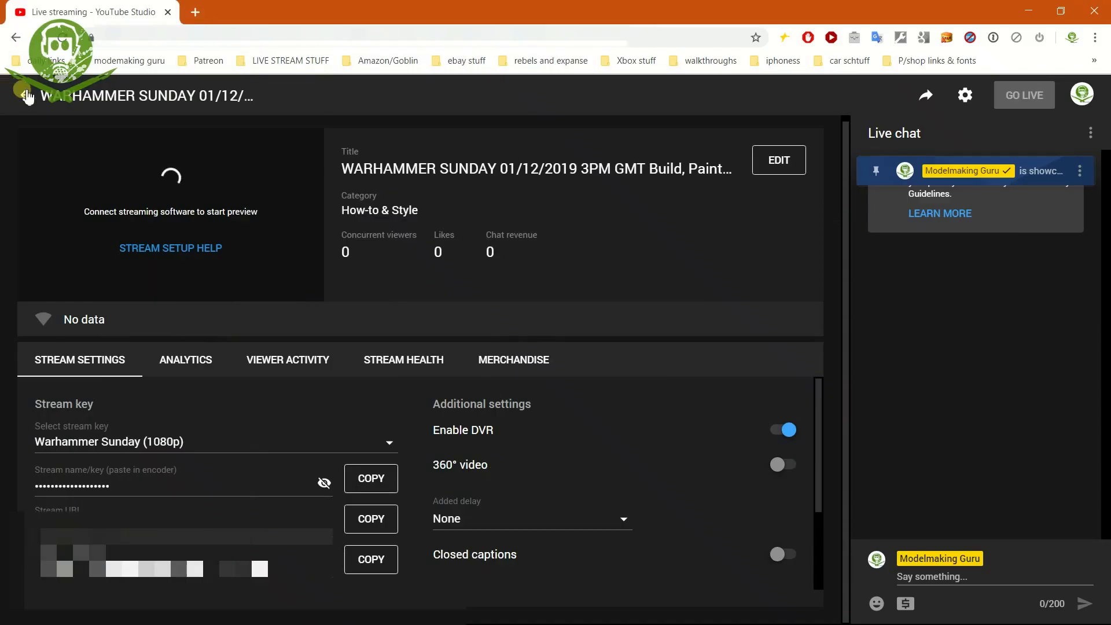
pyautogui.click(26, 96)
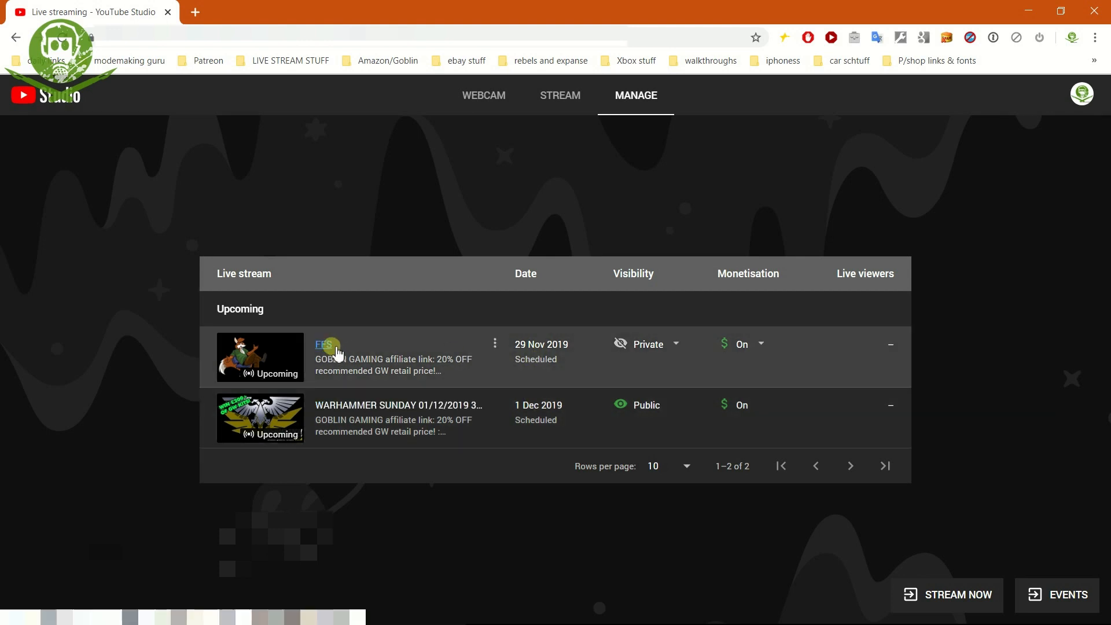
pyautogui.click(324, 346)
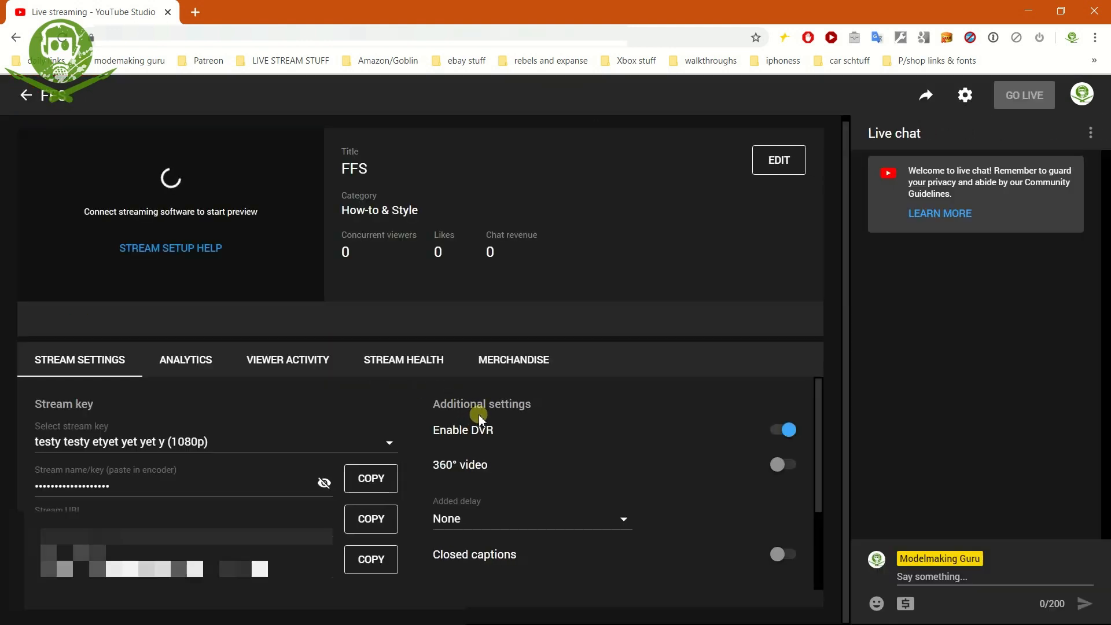
pyautogui.click(370, 484)
# In Streamlabs OBS, replace the stream key with the copied FFS key and save the settings
pyautogui.hotkey('alt', 'Tab')
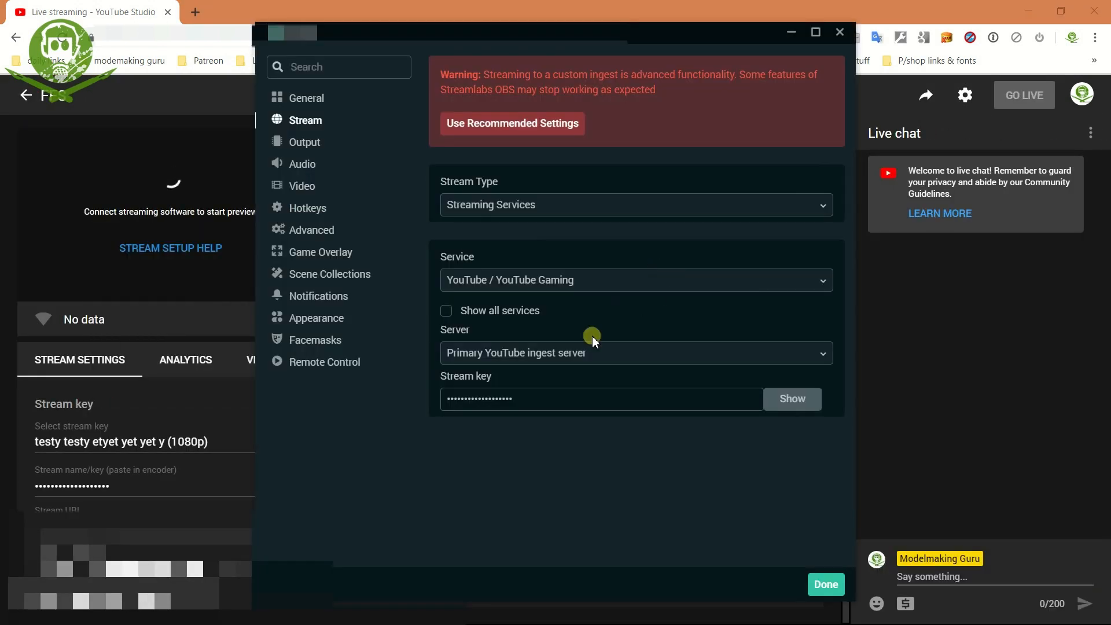
pyautogui.moveTo(524, 402); pyautogui.dragTo(354, 392)
pyautogui.press('BackSpace')
pyautogui.hotkey('ctrl', 'v')
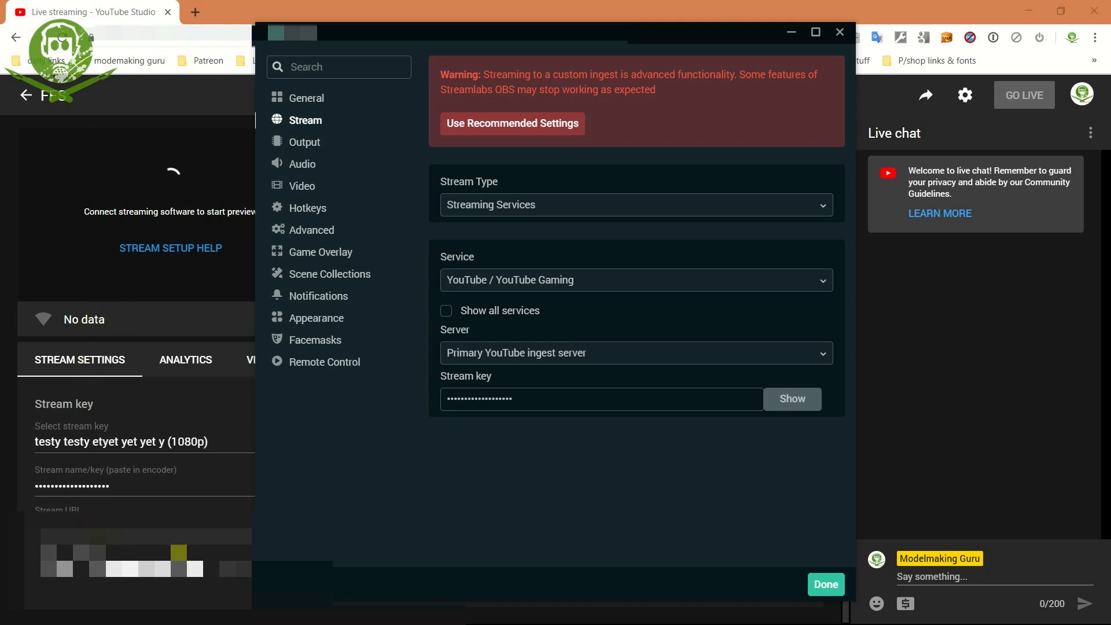
pyautogui.click(822, 584)
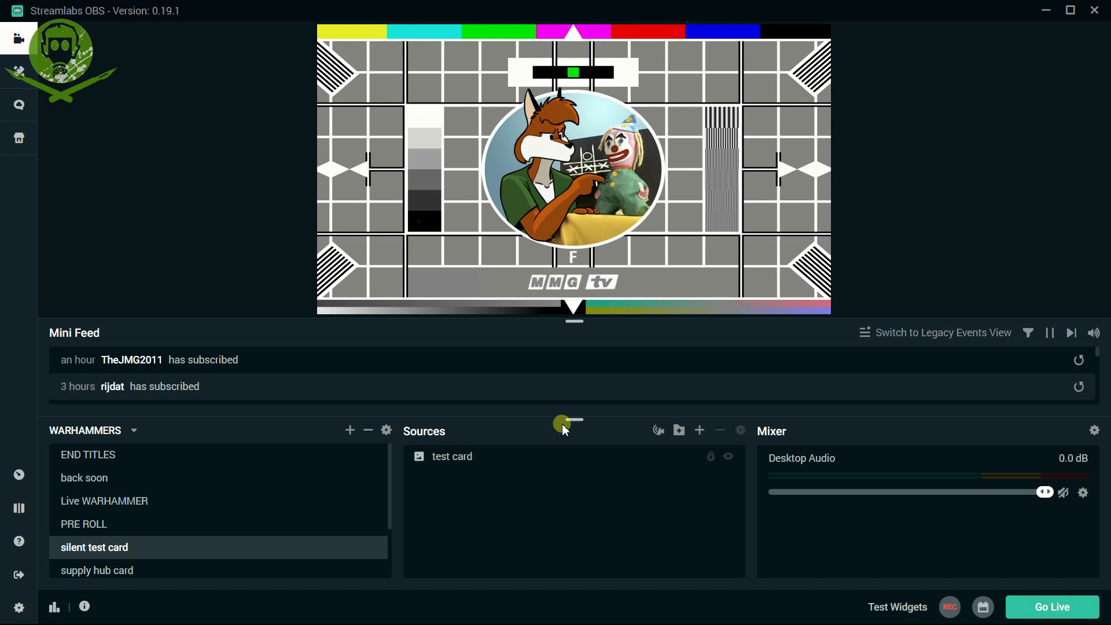
# In YouTube Studio, go back to the list of upcoming streams and reopen the FFS stream's control page
pyautogui.hotkey('alt', 'Tab')
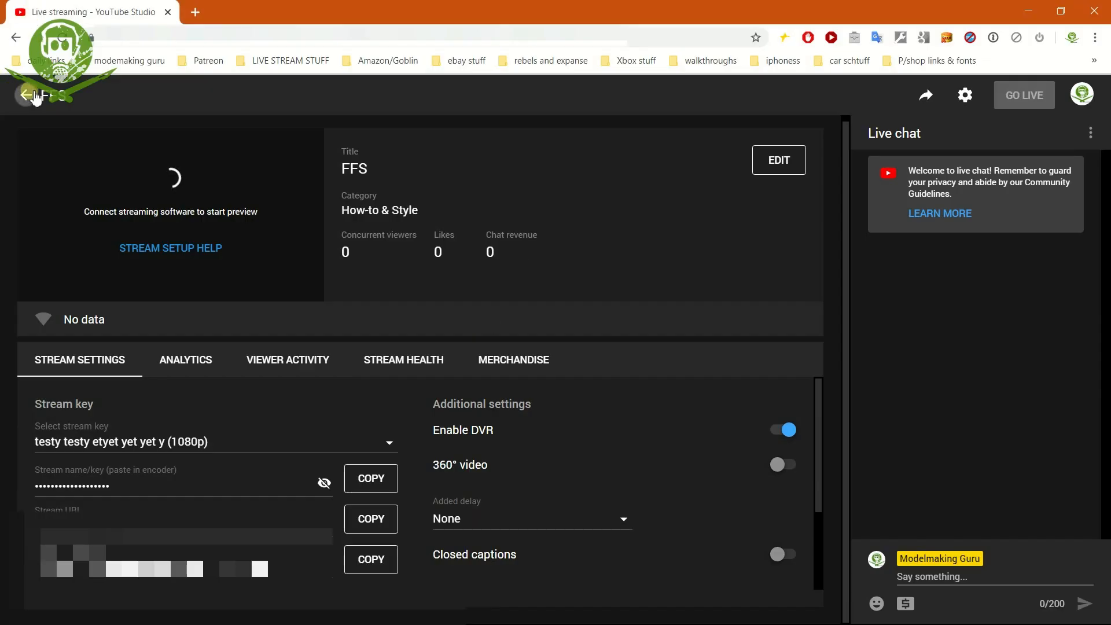
pyautogui.click(35, 95)
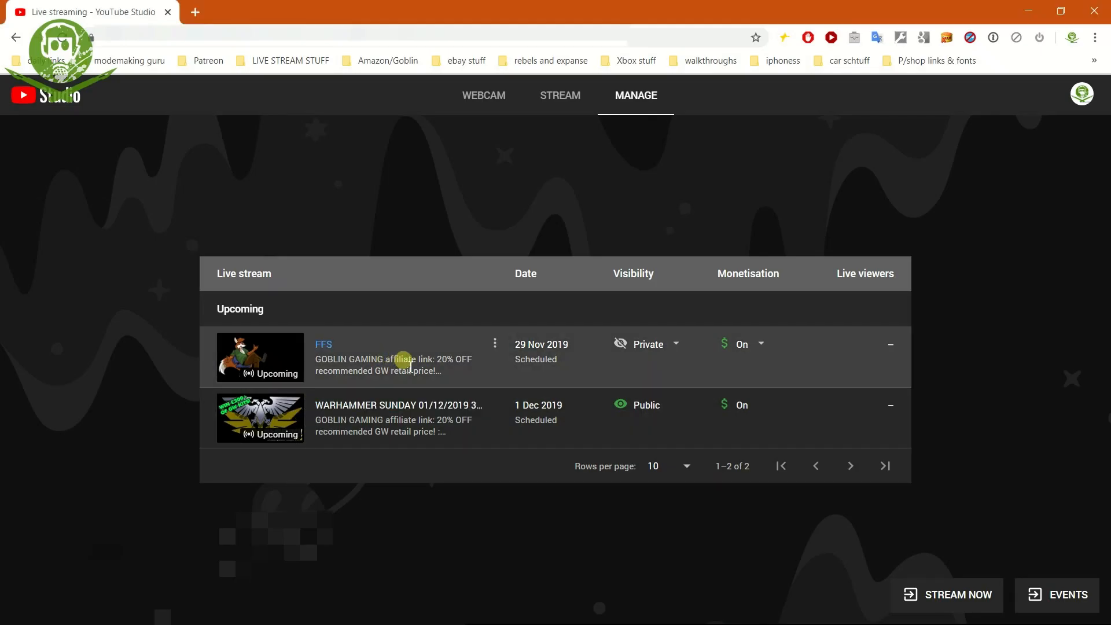
pyautogui.click(325, 344)
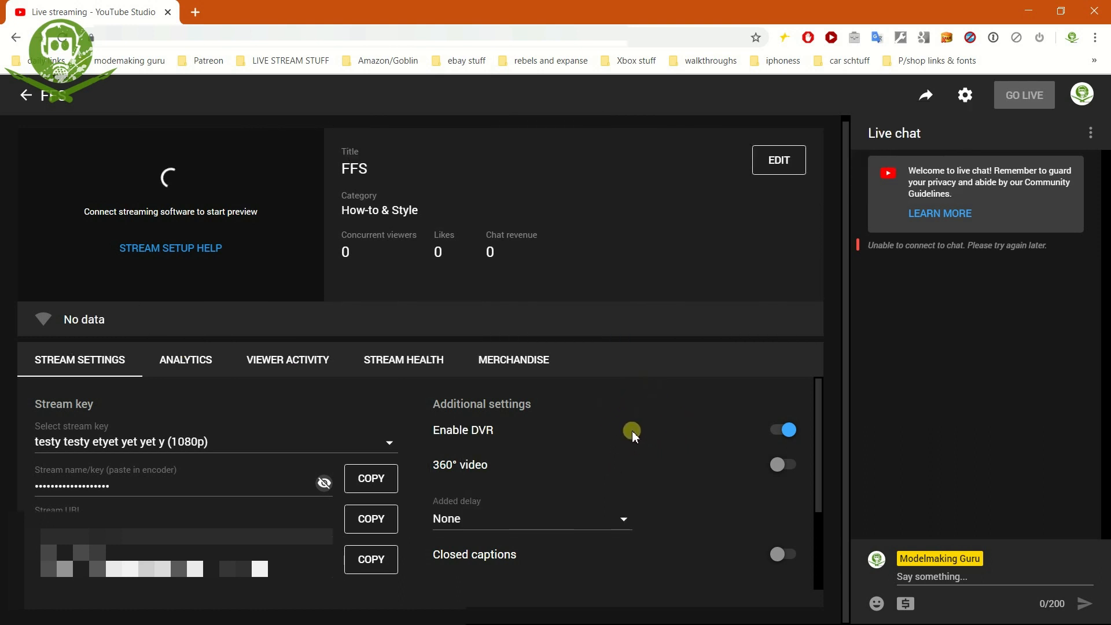
# Switch to Streamlabs OBS, preview the PRE ROLL scene, and start streaming with the silent test card scene
pyautogui.hotkey('alt', 'Tab')
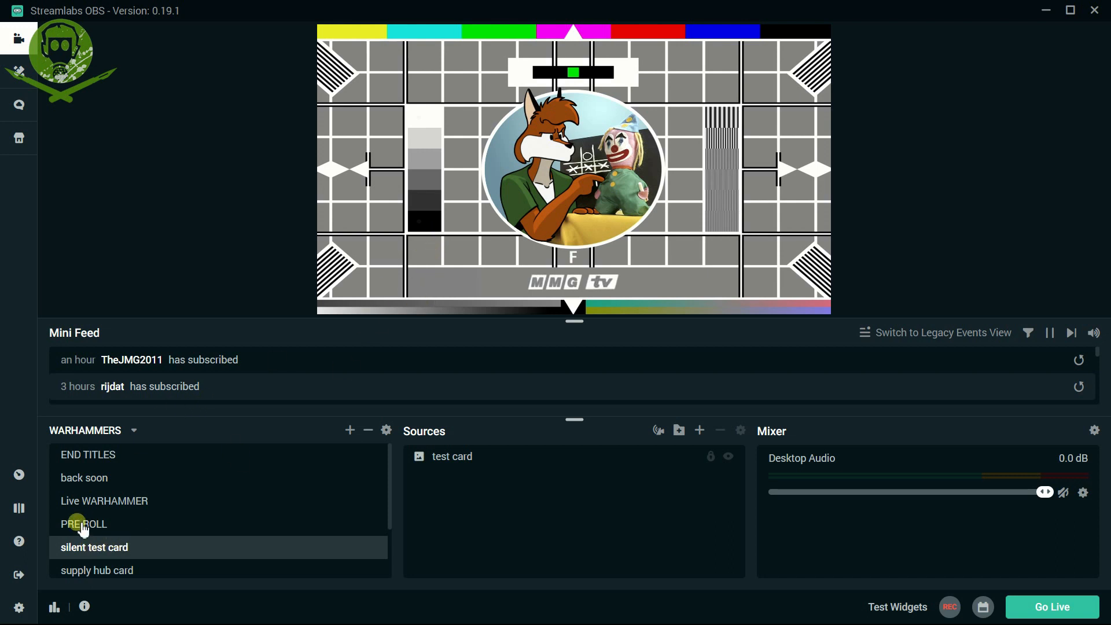
pyautogui.click(81, 526)
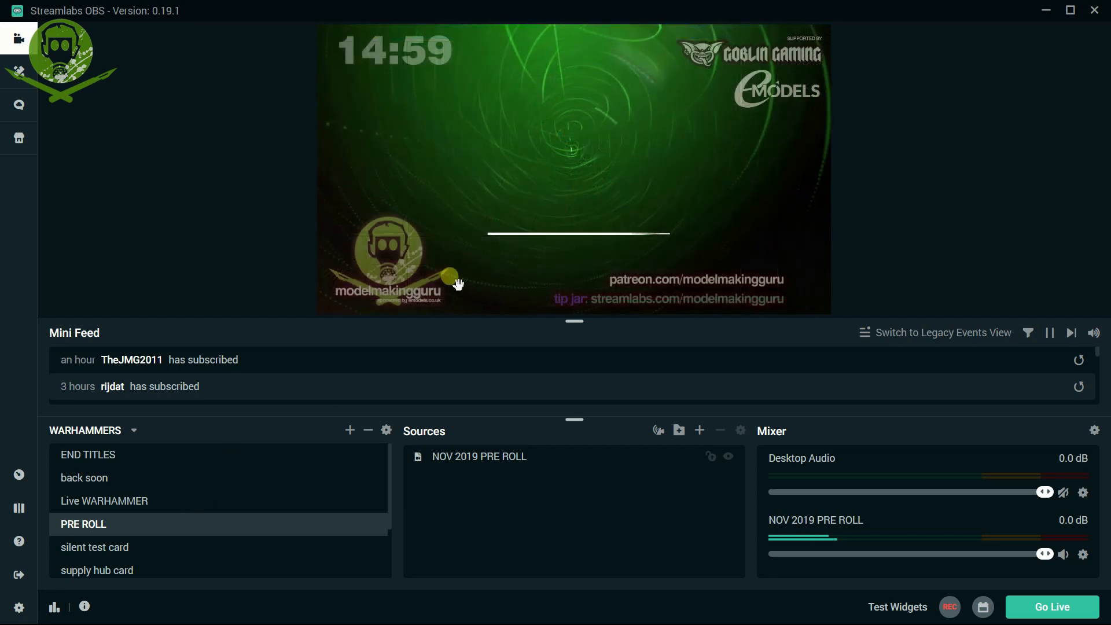
pyautogui.click(90, 550)
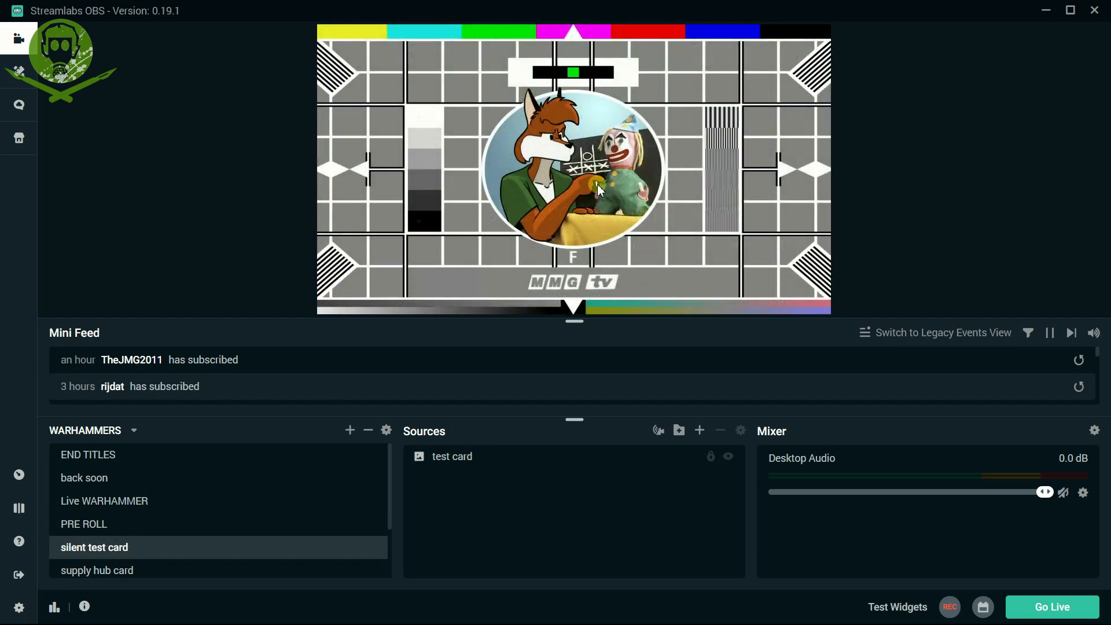
pyautogui.click(1044, 615)
pyautogui.click(605, 318)
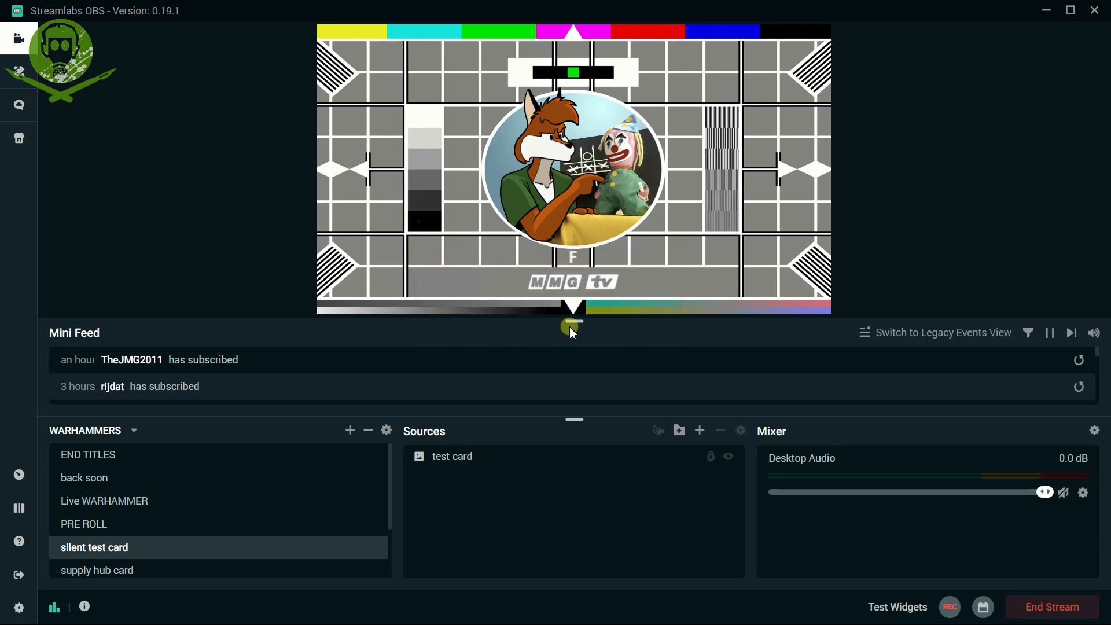
# Switch to YouTube Studio, check the FFS stream's health, and take the stream live
pyautogui.hotkey('alt', 'Tab')
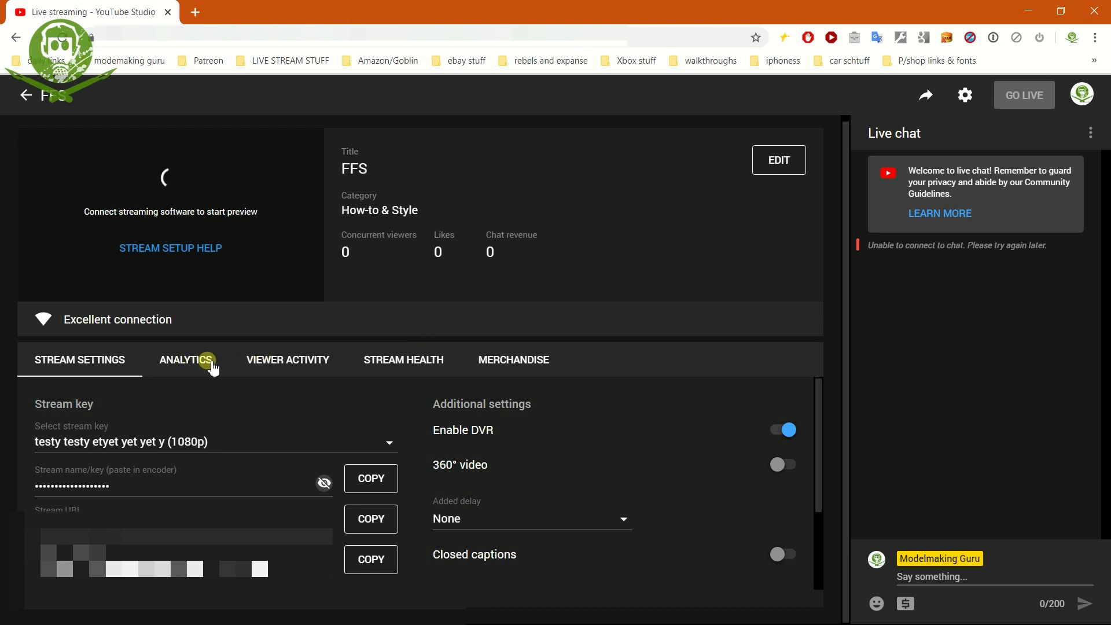
pyautogui.click(384, 366)
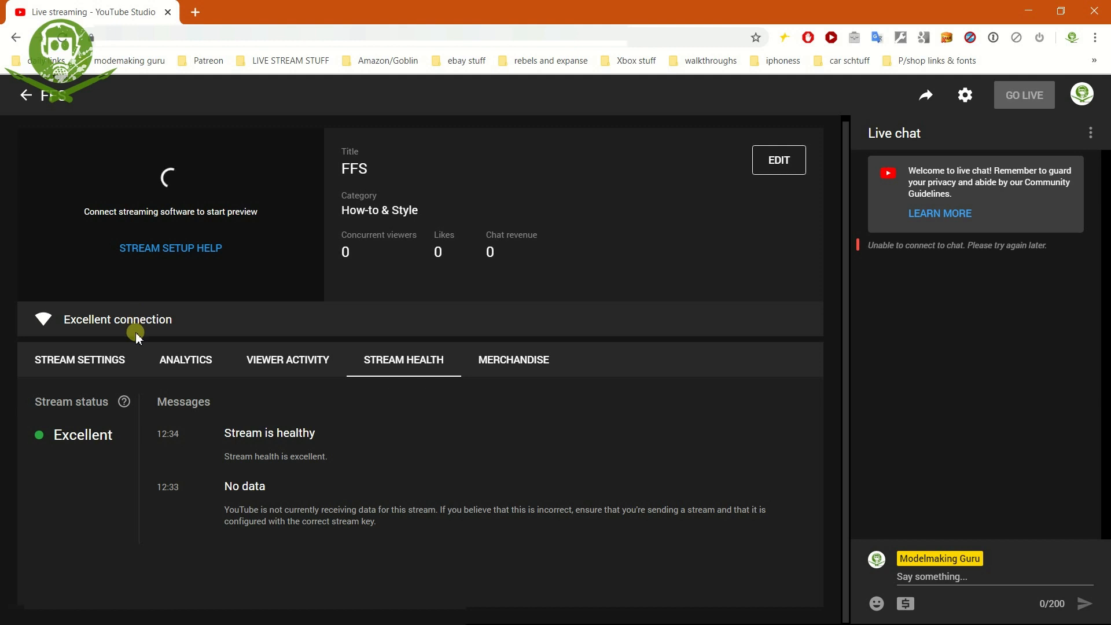
pyautogui.click(42, 288)
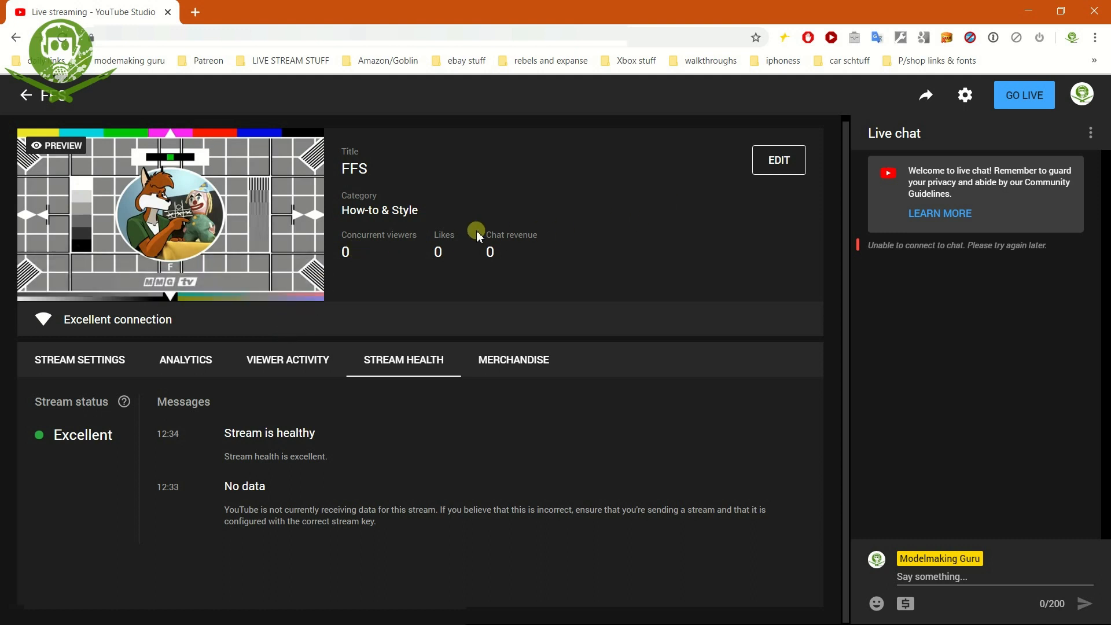
pyautogui.click(1028, 98)
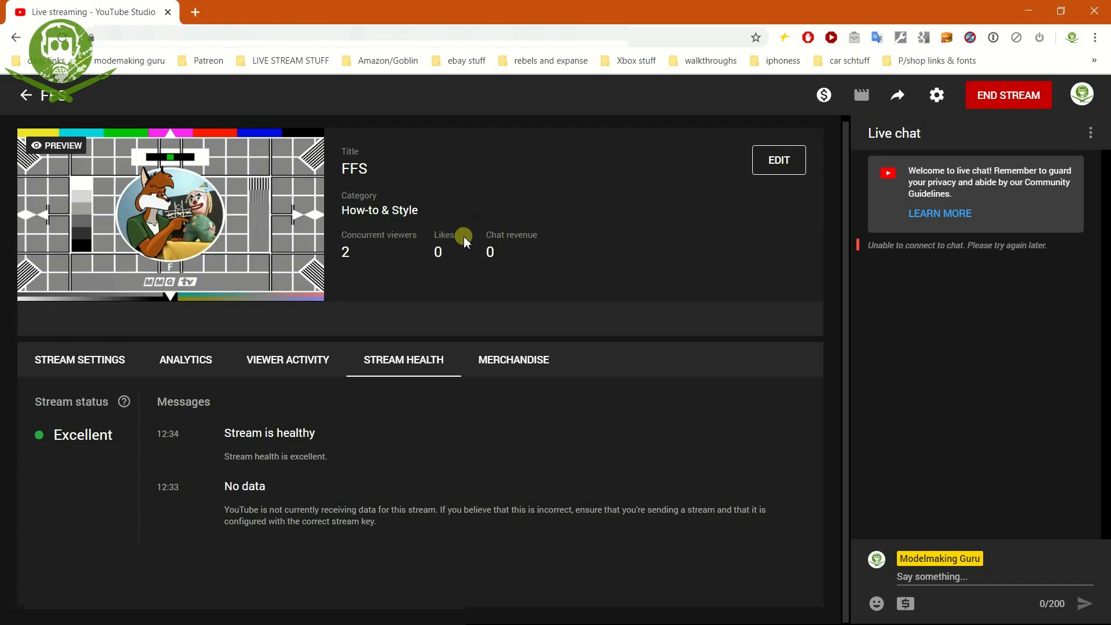
# Switch to Streamlabs OBS, put the PRE ROLL scene on air, and check the live preview in YouTube Studio
pyautogui.hotkey('alt', 'Tab')
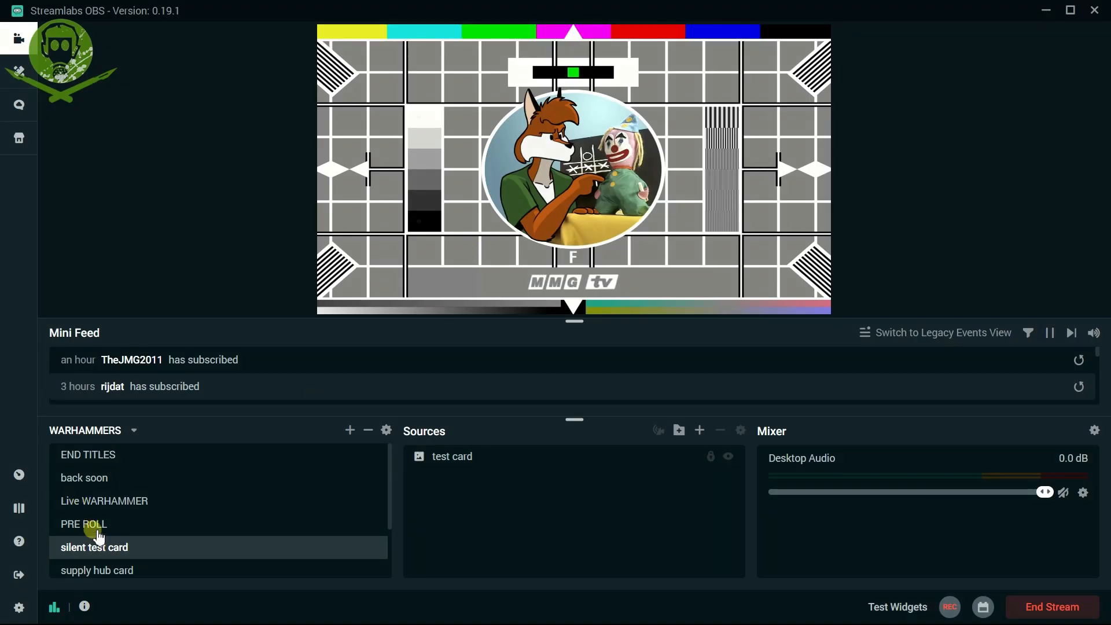
pyautogui.click(93, 529)
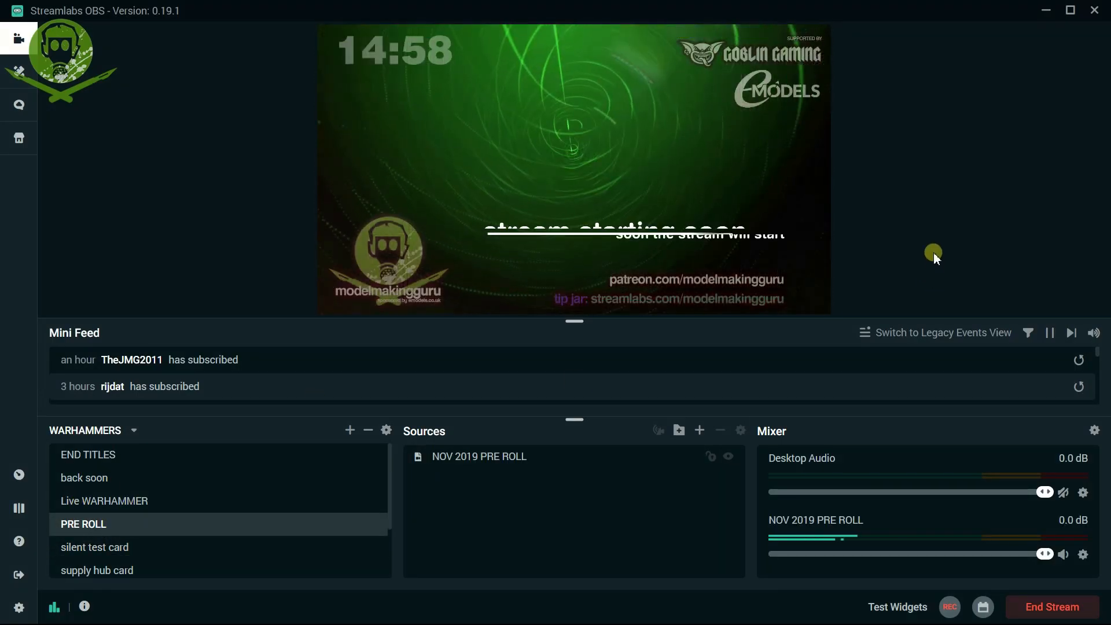
pyautogui.hotkey('alt', 'Tab')
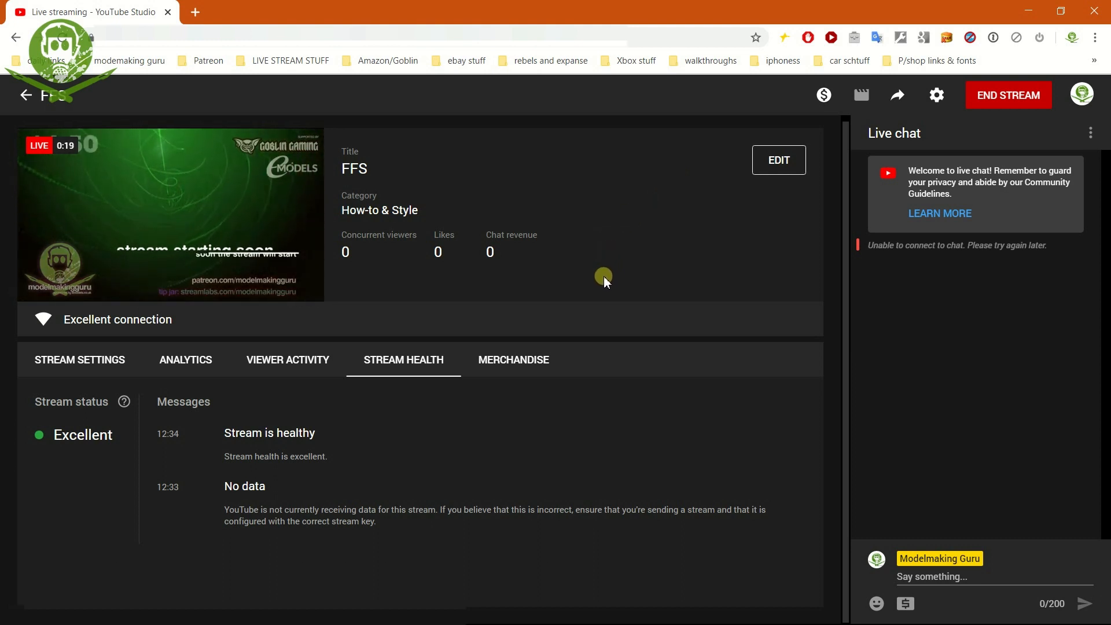
# End the FFS stream in YouTube Studio, and in Streamlabs OBS stop streaming and select the silent test card scene
pyautogui.click(1010, 100)
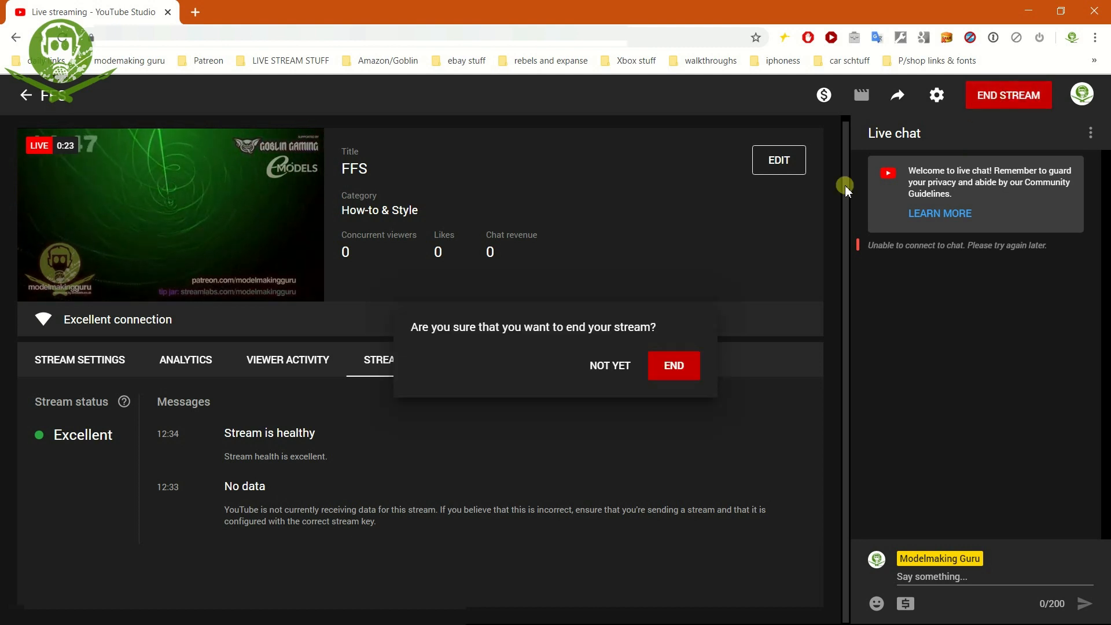
pyautogui.click(665, 369)
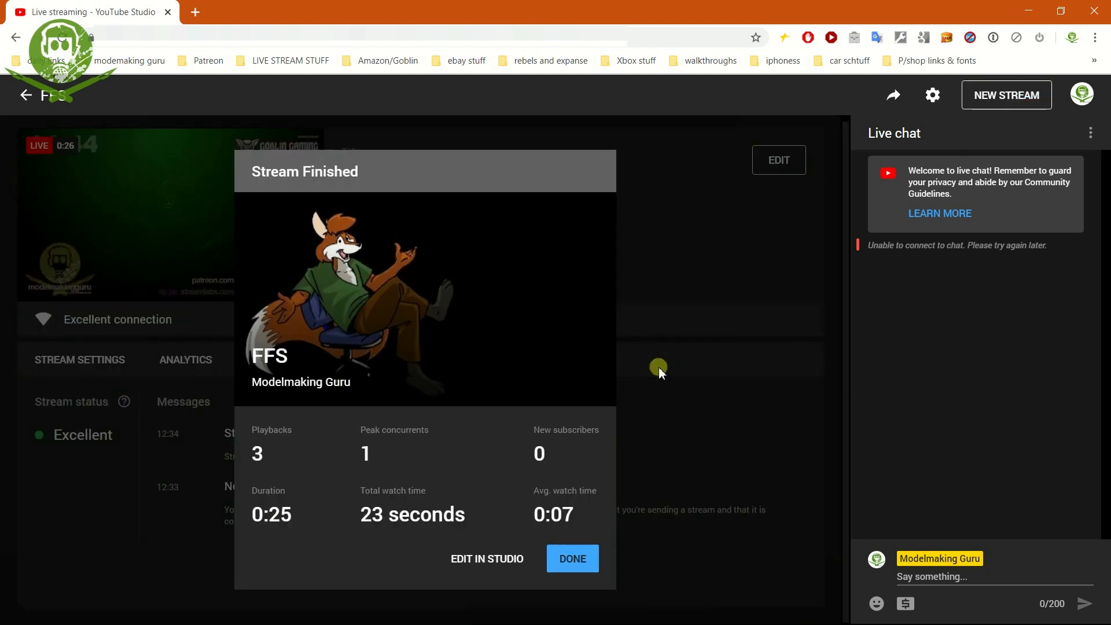
pyautogui.hotkey('alt', 'Tab')
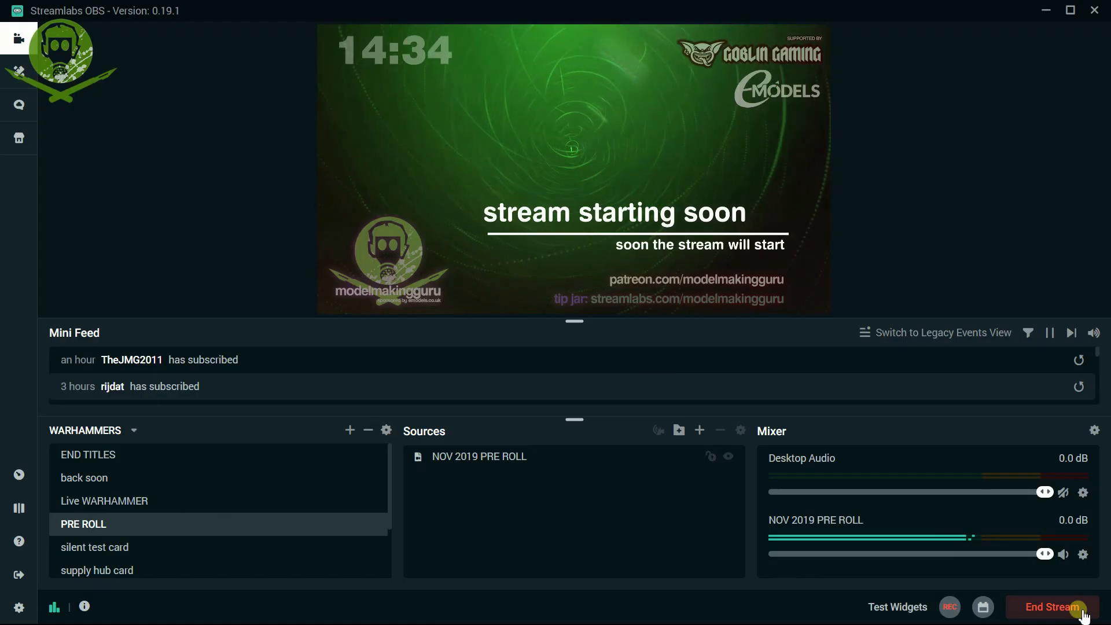
pyautogui.click(1048, 605)
pyautogui.click(598, 319)
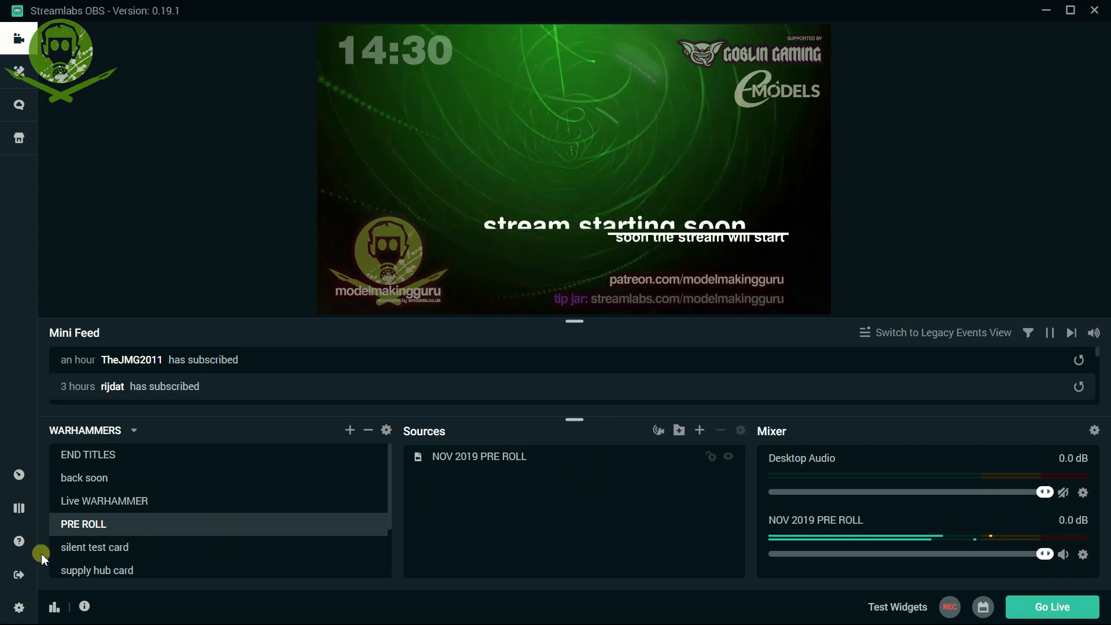
pyautogui.click(116, 547)
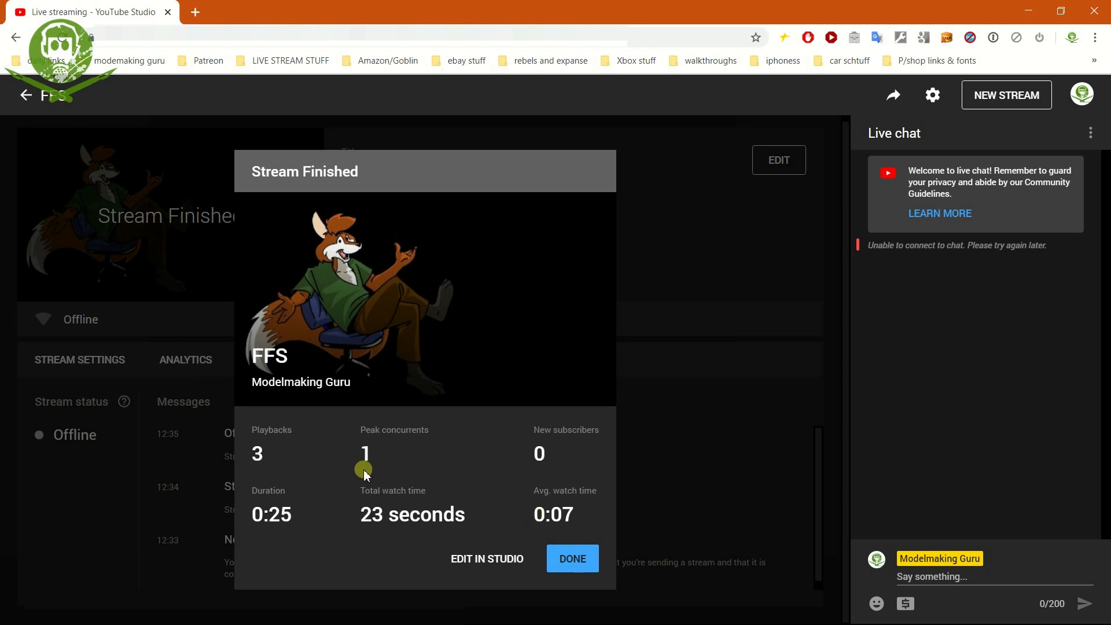
# In YouTube Studio, dismiss the finished stream's summary and return to the list of upcoming streams
pyautogui.click(565, 557)
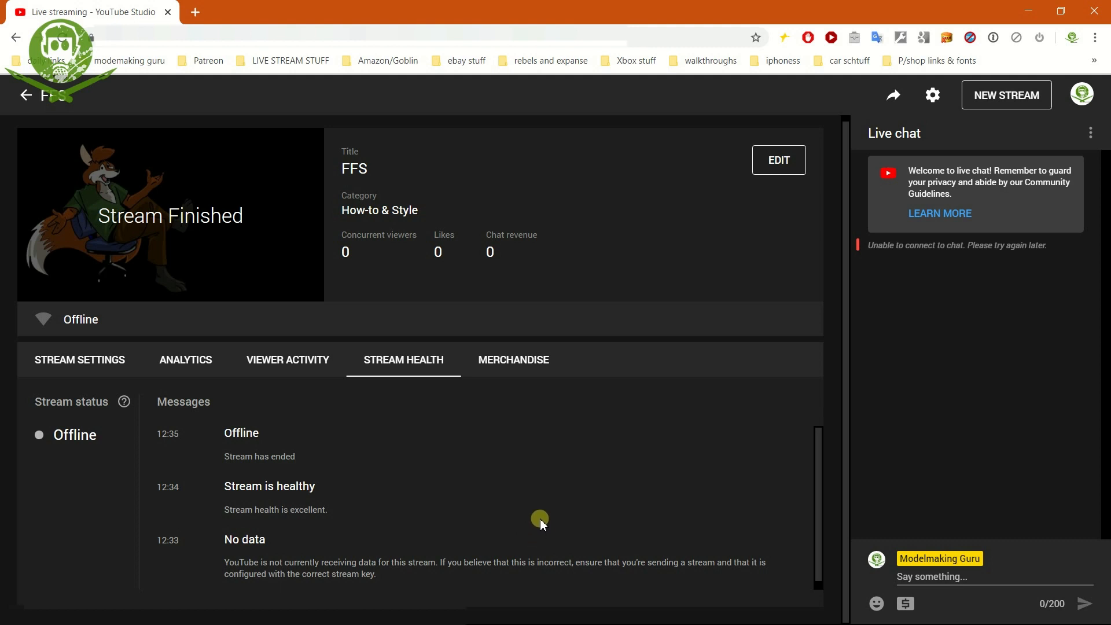
pyautogui.click(24, 96)
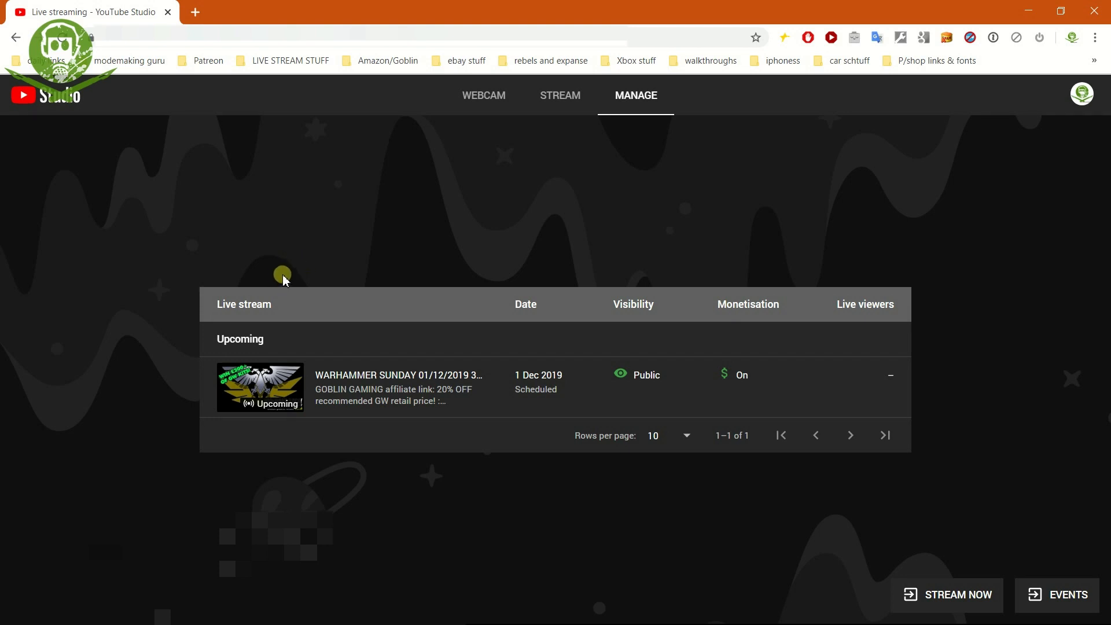
pyautogui.moveTo(269, 310)
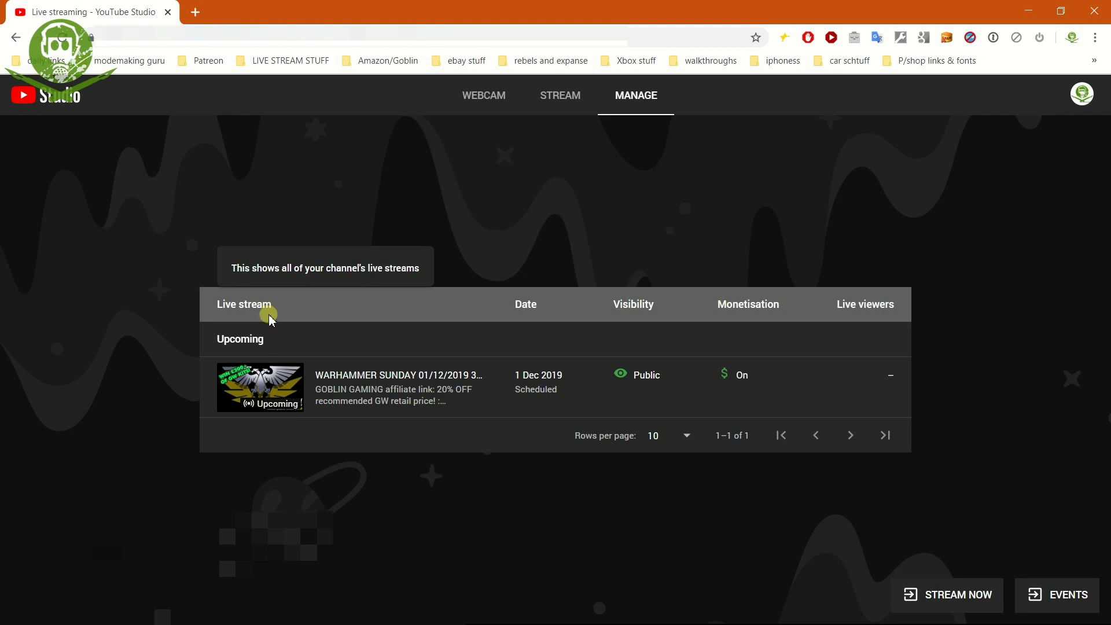
# Create a new stream by copying the settings and details of the previous FFS stream
pyautogui.click(569, 97)
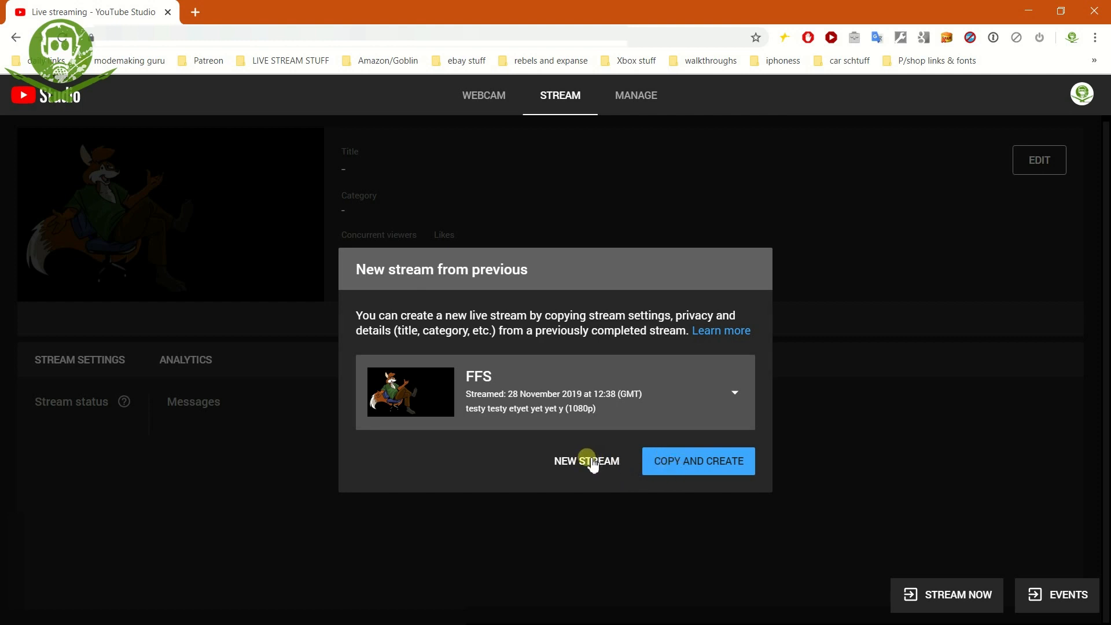
pyautogui.click(734, 393)
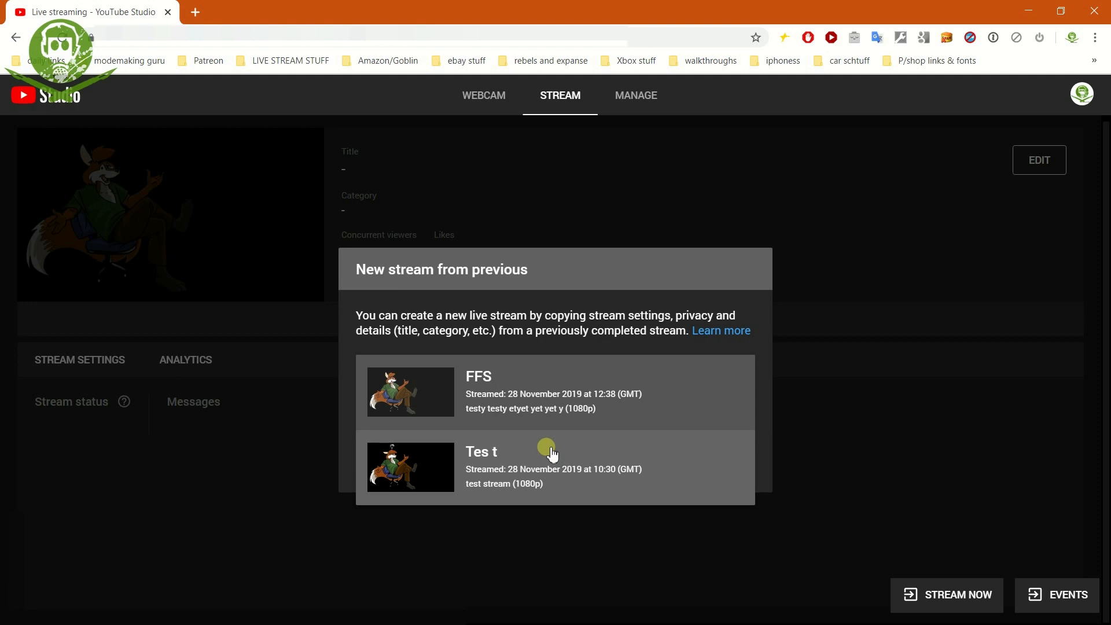
pyautogui.click(524, 377)
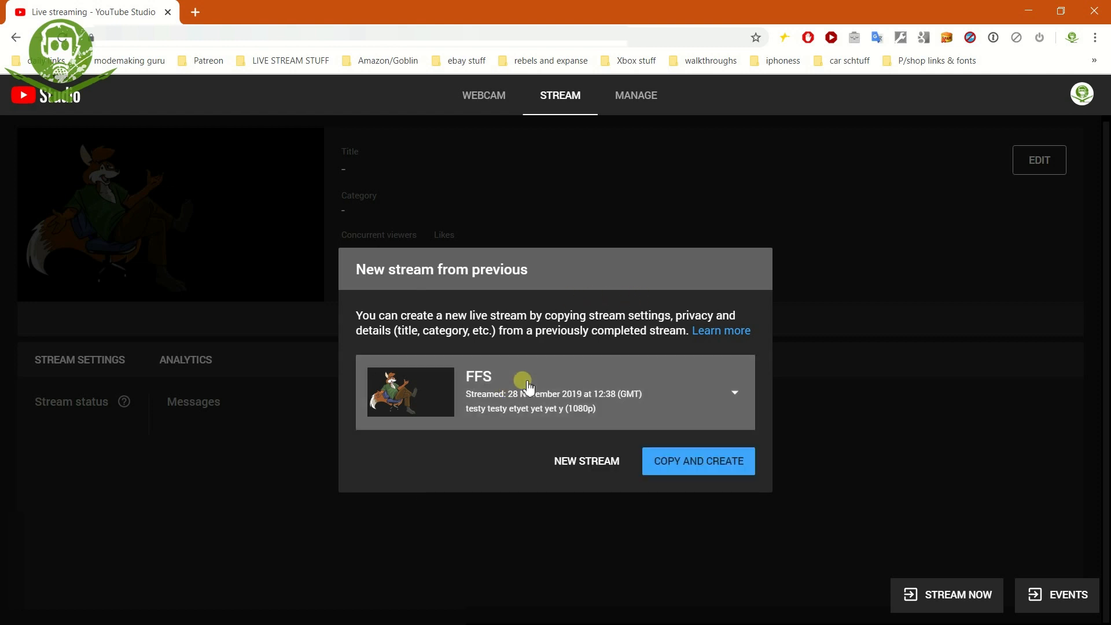
pyautogui.click(716, 463)
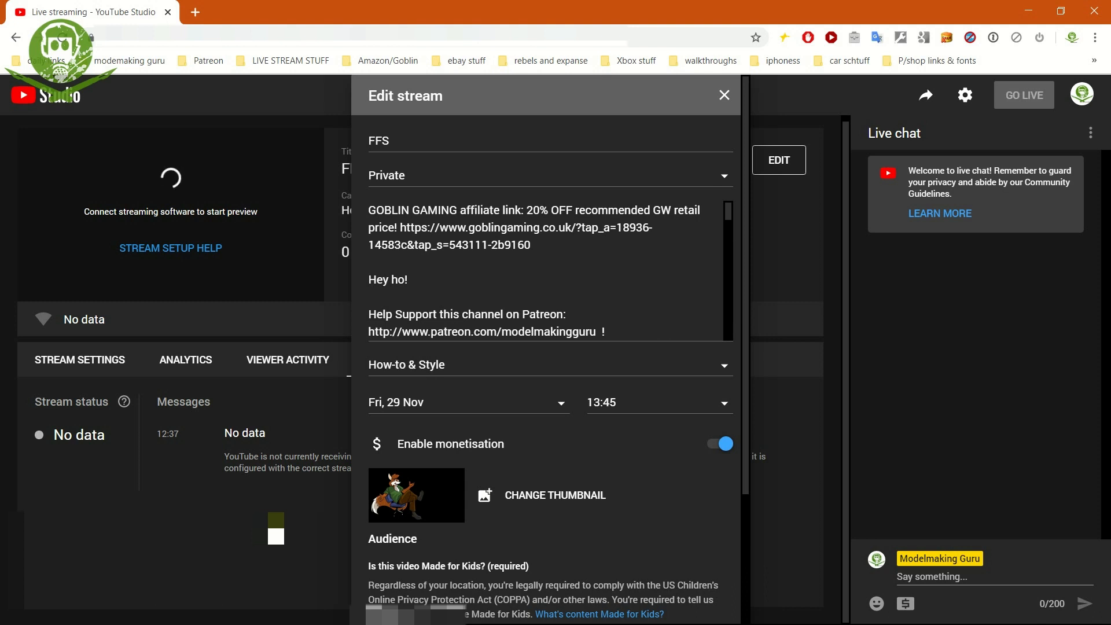
# Title the new stream "FFS part 2 the next day, with chips and soosidge"
pyautogui.click(403, 142)
pyautogui.write('p')
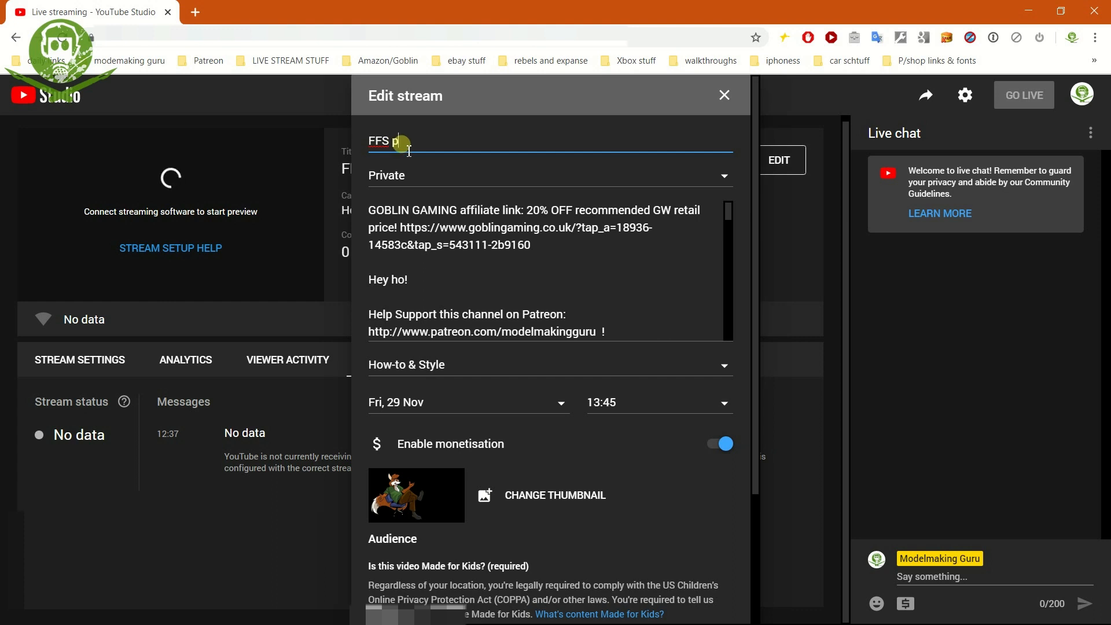
pyautogui.write('art 2 the next day, wi')
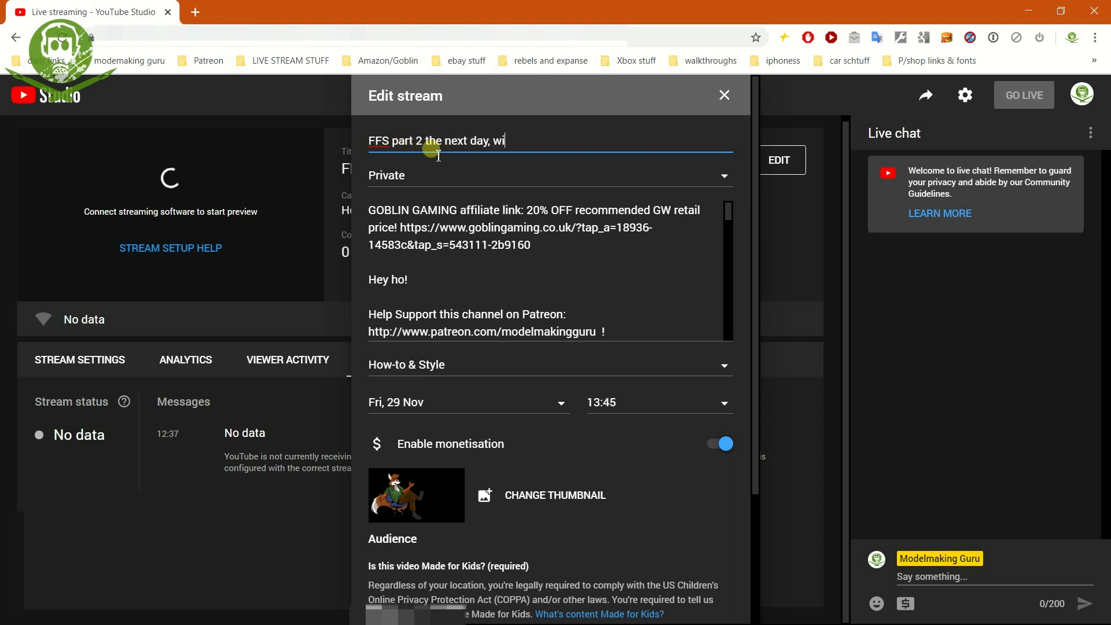
pyautogui.write('th chips and soosidge')
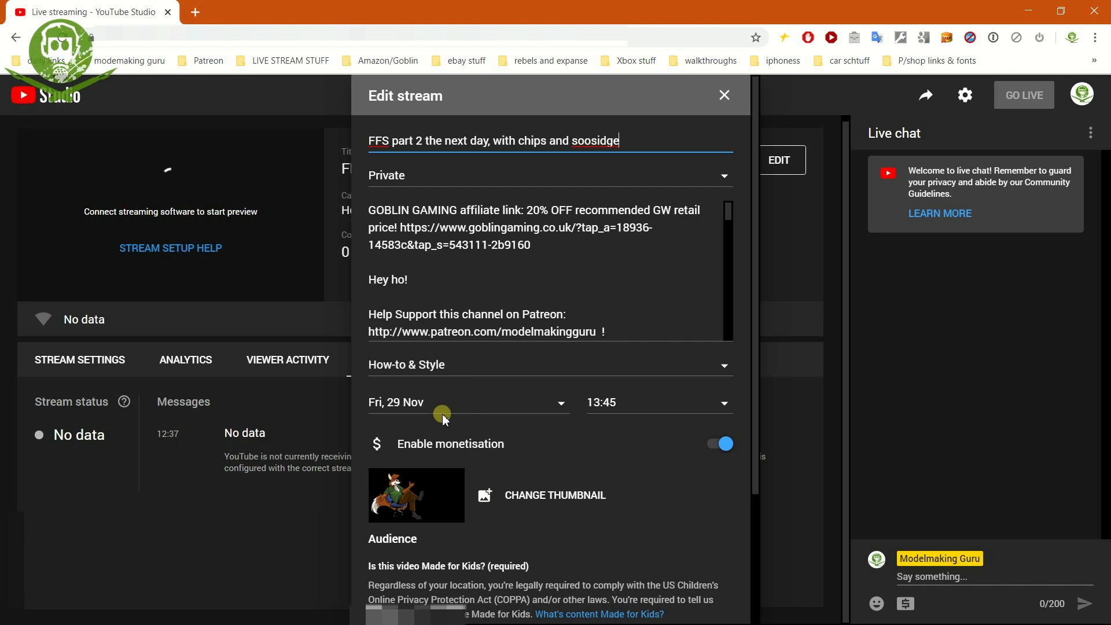
# Schedule the stream for Sat, 30 Nov at 13:45 and save its details
pyautogui.click(556, 407)
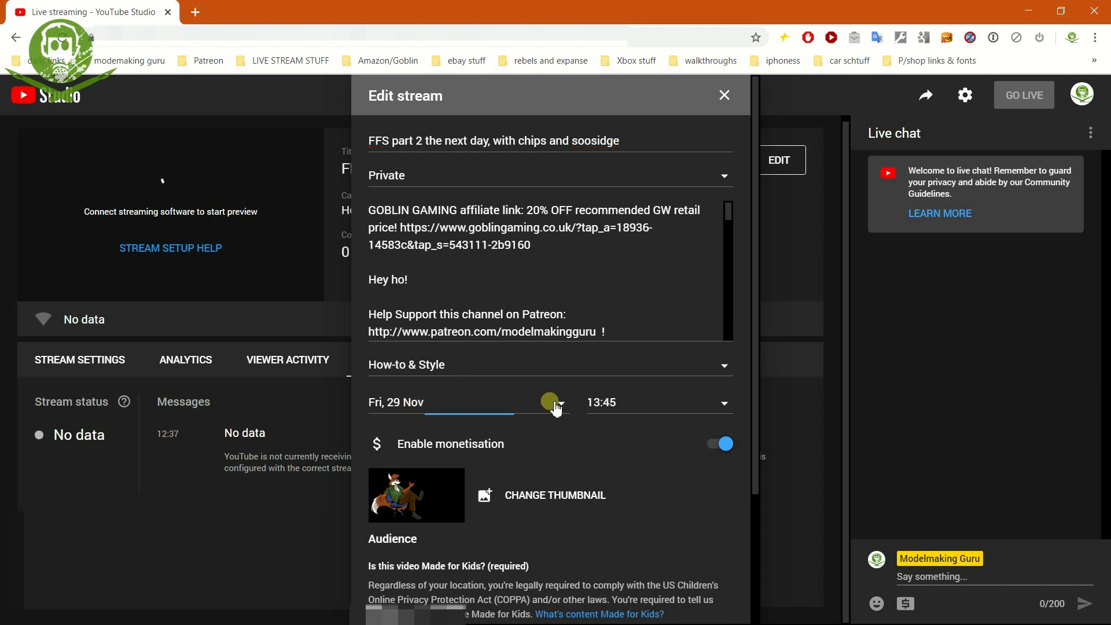
pyautogui.scroll(-1, 536, 447)
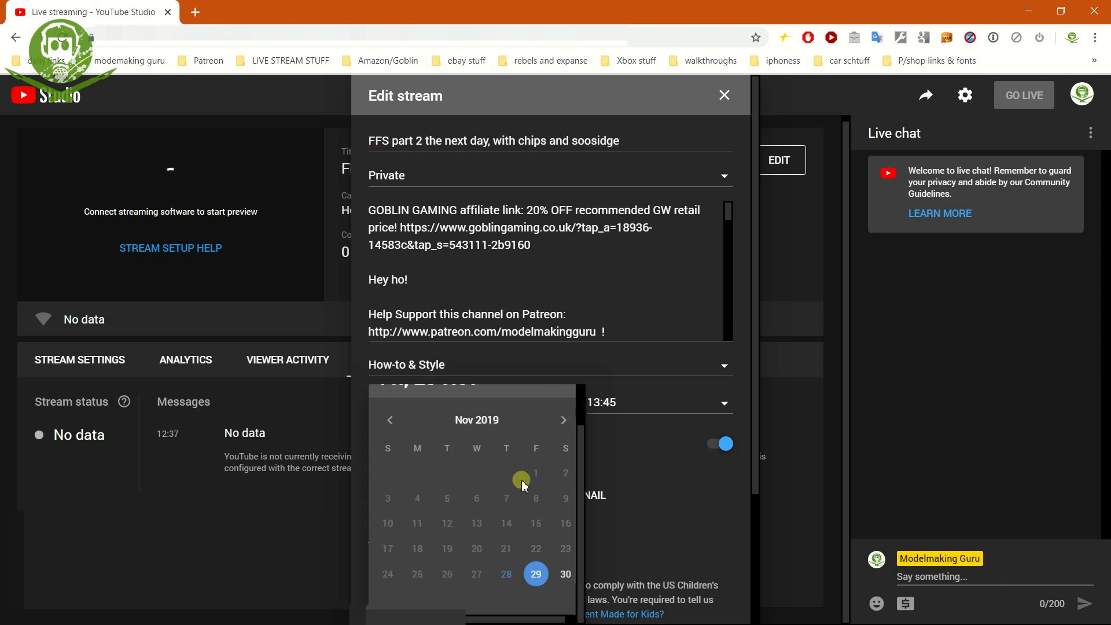
pyautogui.click(566, 573)
pyautogui.click(721, 409)
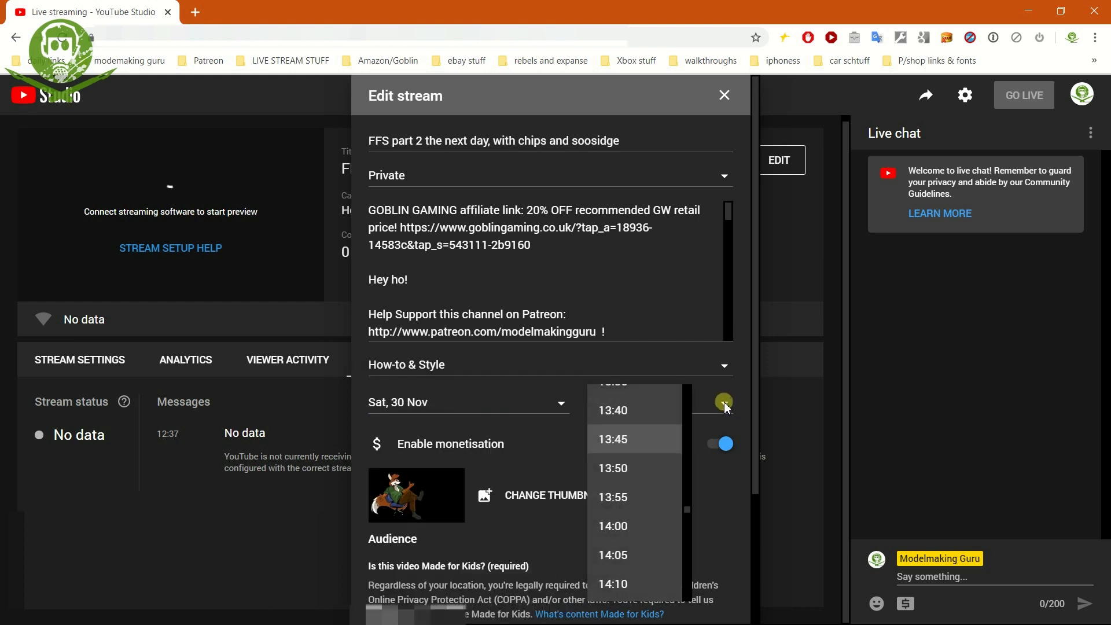
pyautogui.click(612, 440)
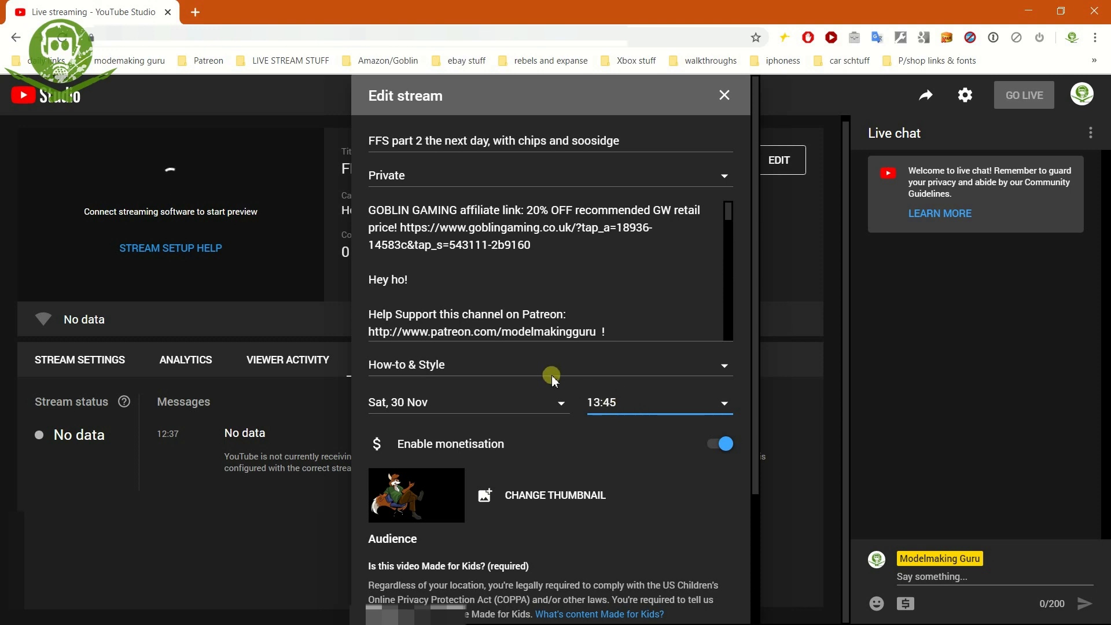
pyautogui.scroll(-3, 549, 376)
pyautogui.click(714, 594)
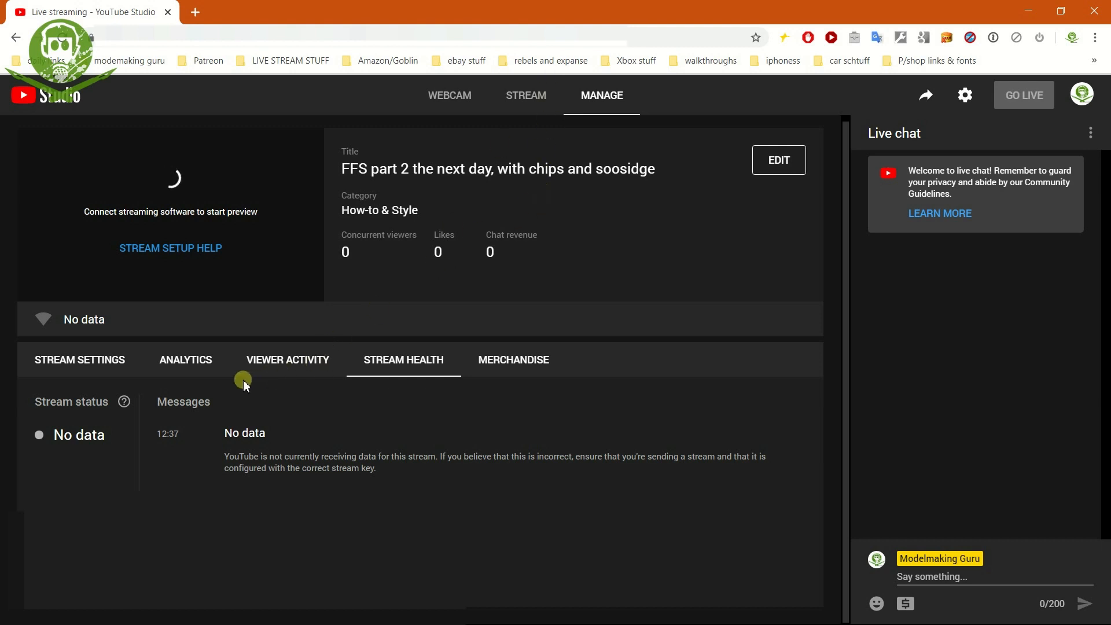
# Examine the new stream's key and general settings, and look through its full video details down to the tags
pyautogui.click(106, 363)
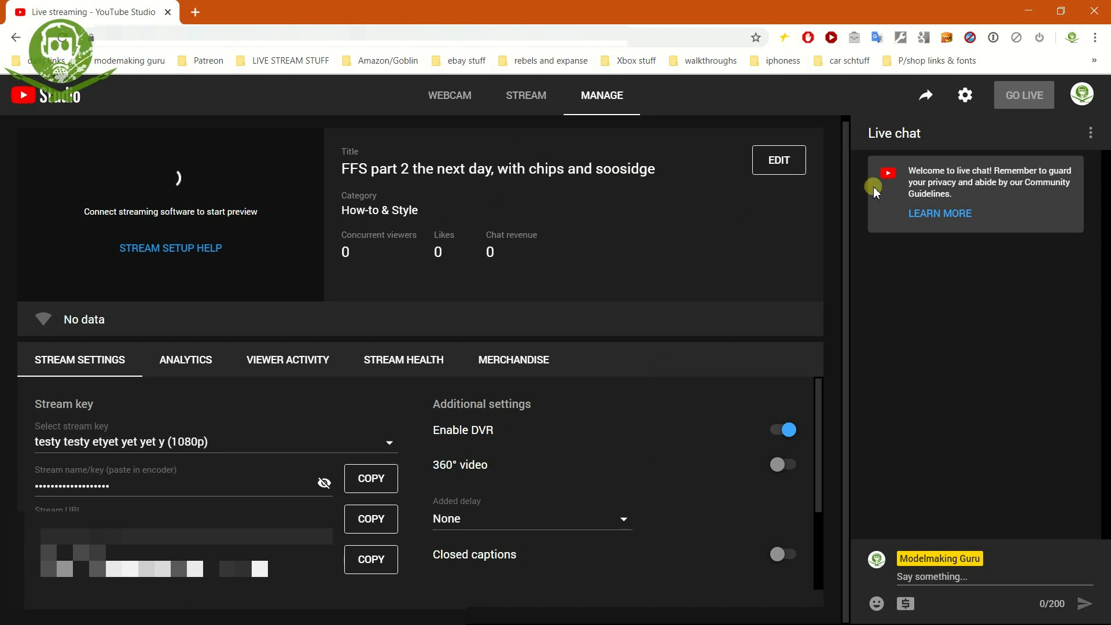
pyautogui.click(965, 96)
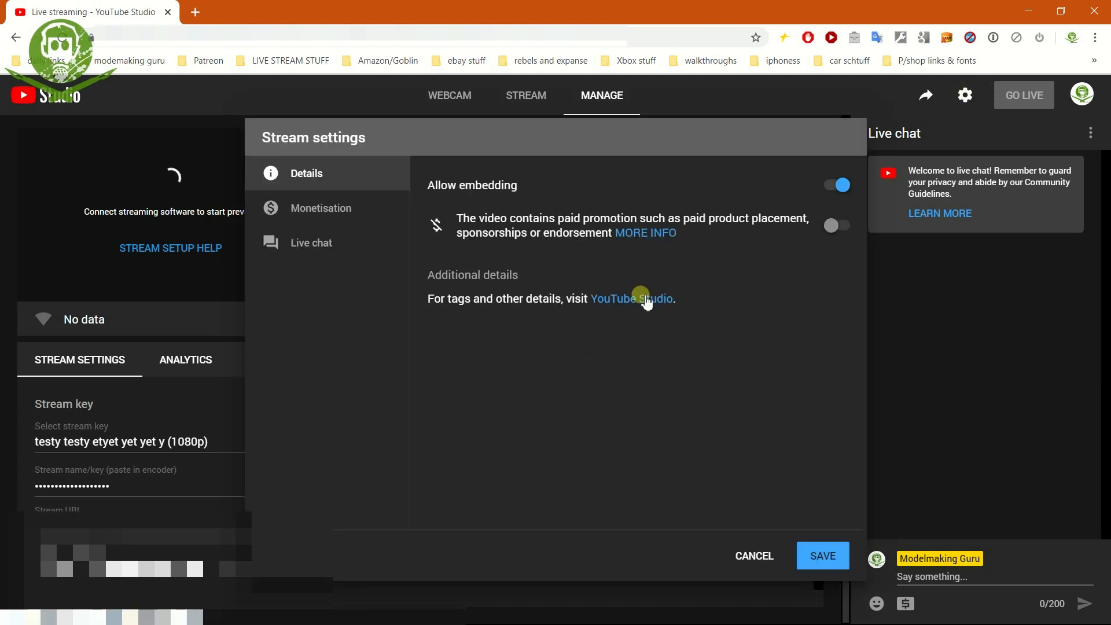
pyautogui.click(640, 299)
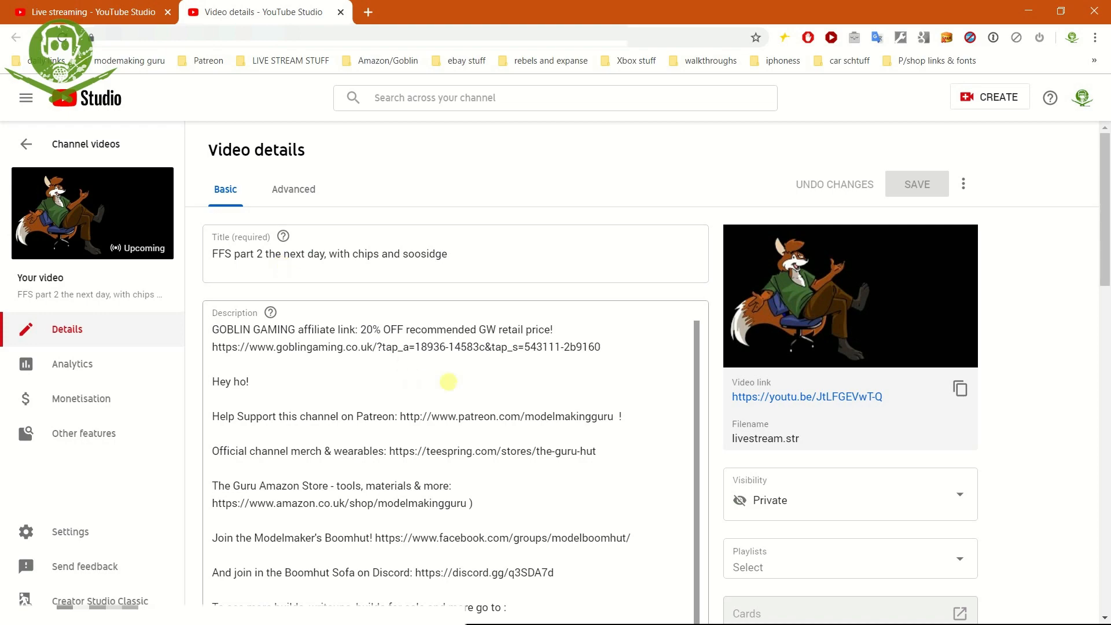
pyautogui.scroll(-10, 636, 405)
pyautogui.scroll(-4, 868, 465)
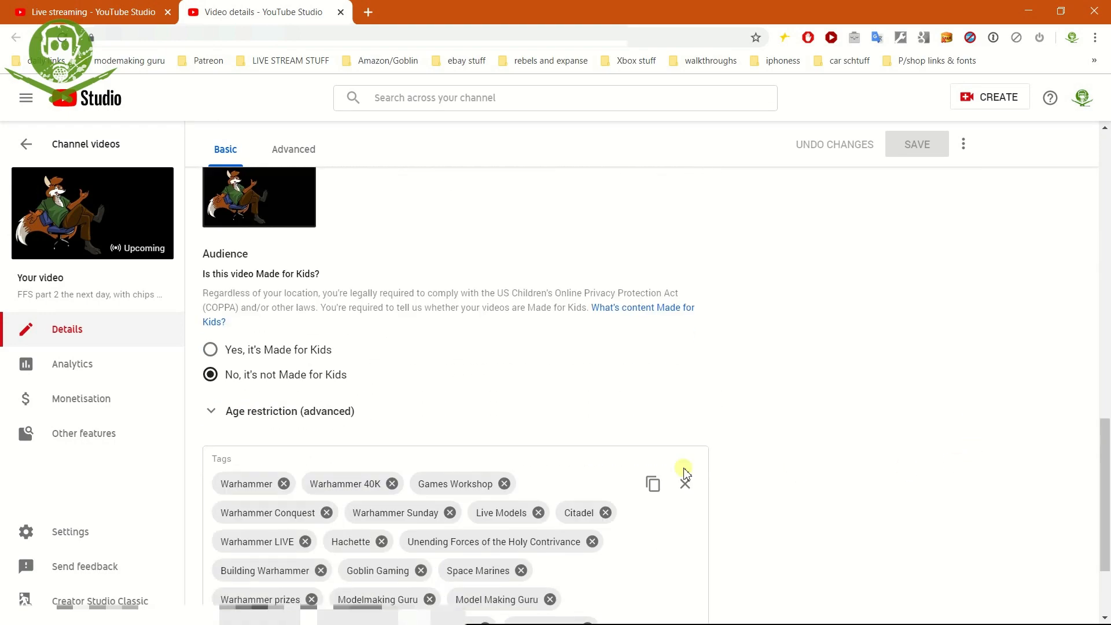
pyautogui.scroll(10, 969, 349)
pyautogui.scroll(3, 970, 341)
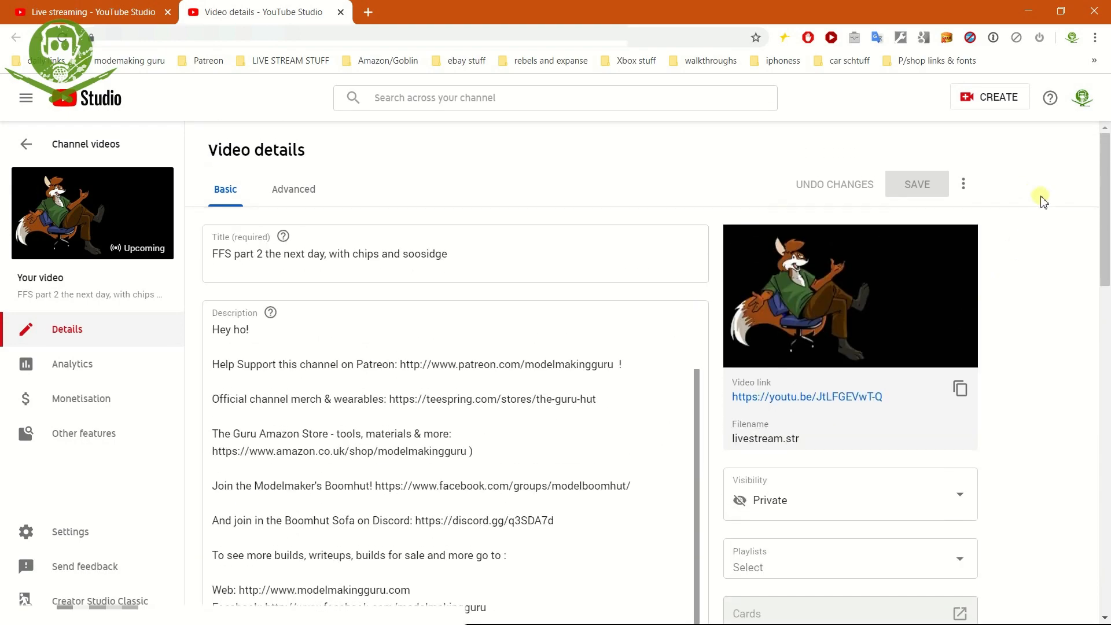
# Return to the live streaming page, close the settings without saving, and view the available stream keys
pyautogui.click(109, 11)
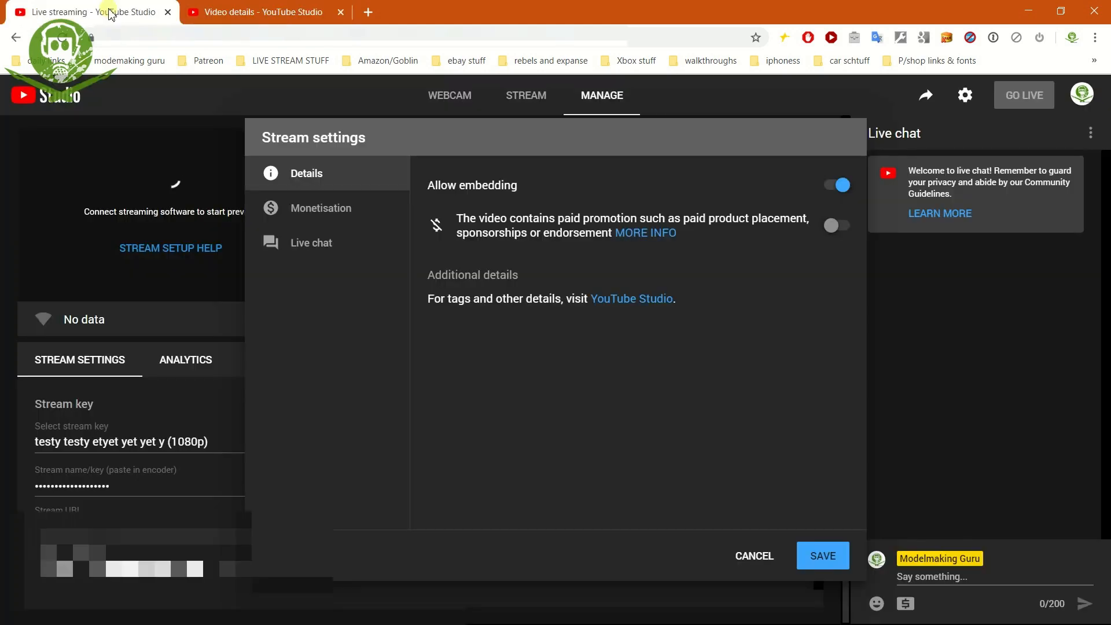
pyautogui.click(759, 555)
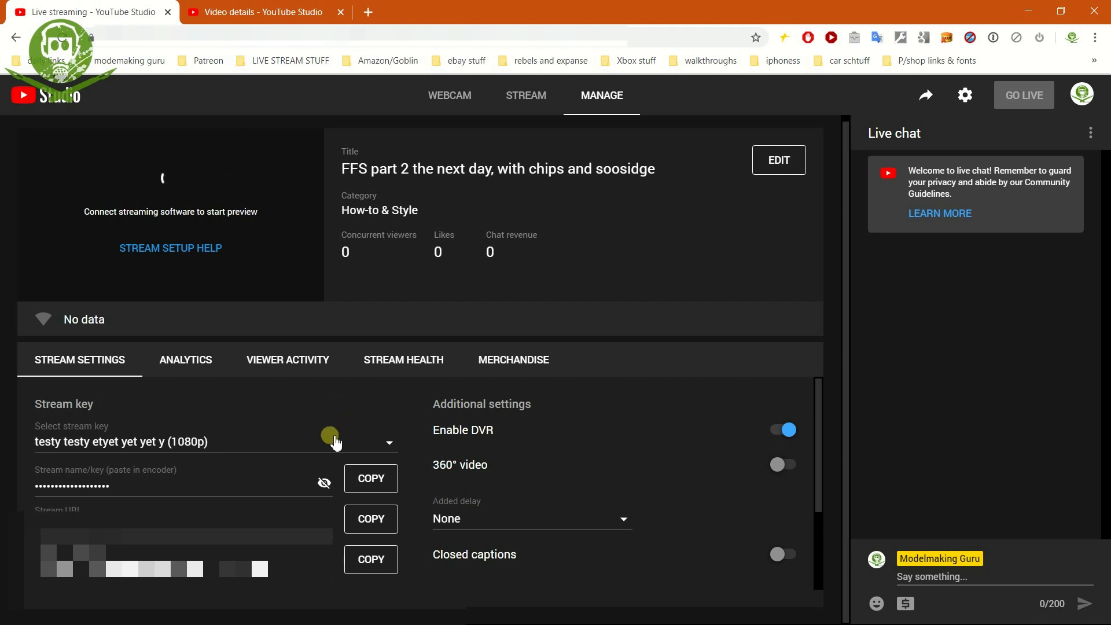
pyautogui.click(383, 448)
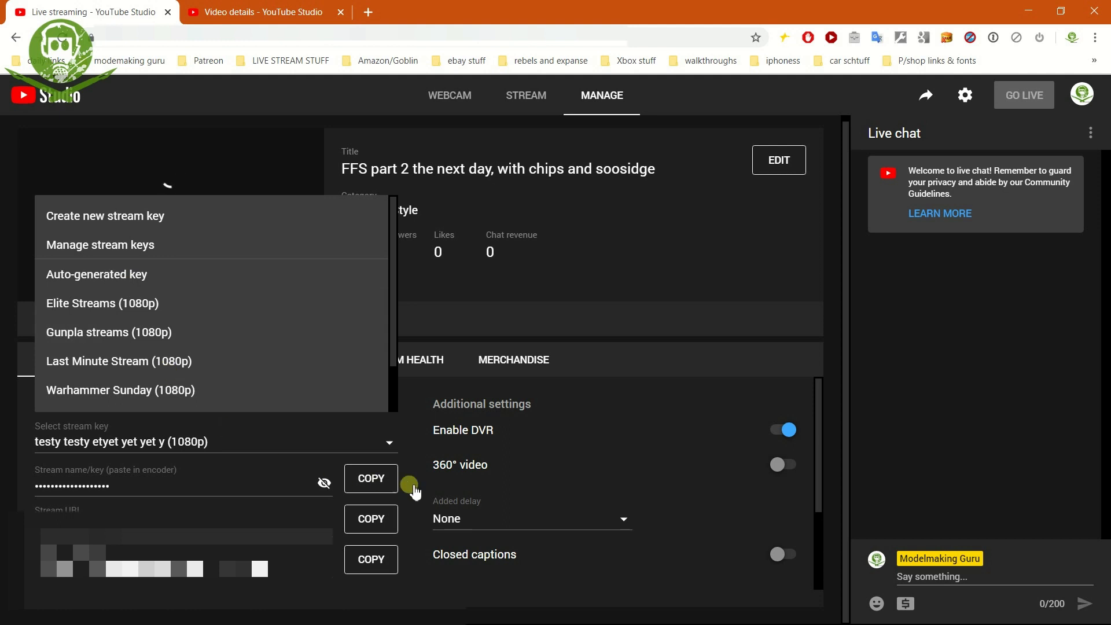
pyautogui.click(590, 546)
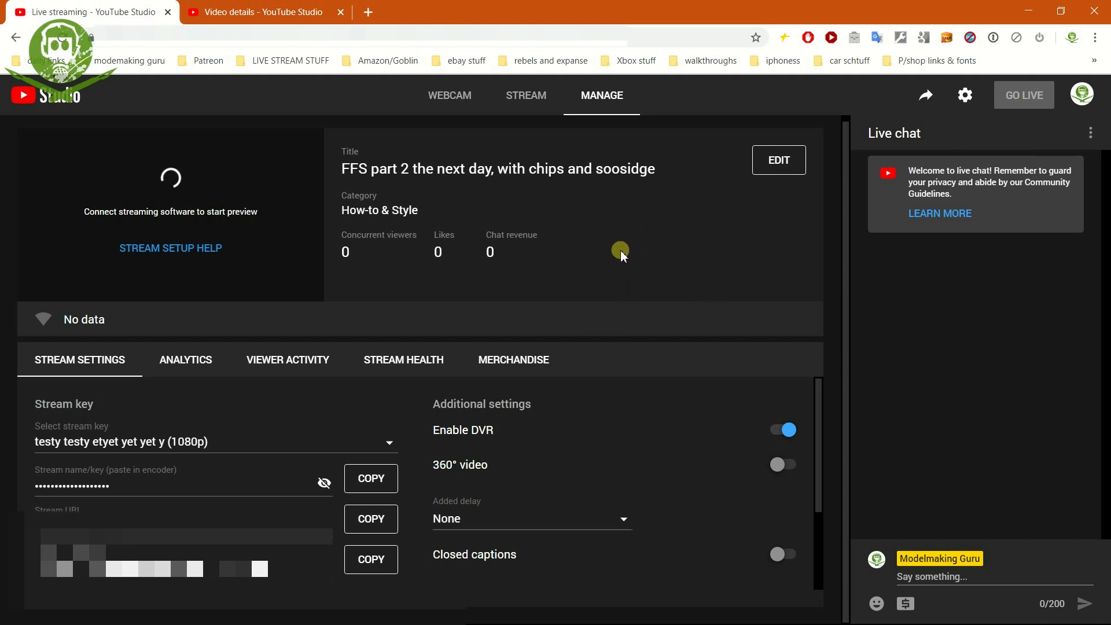
# View the channel's list of live videos, comparing it with the live streaming page
pyautogui.click(226, 13)
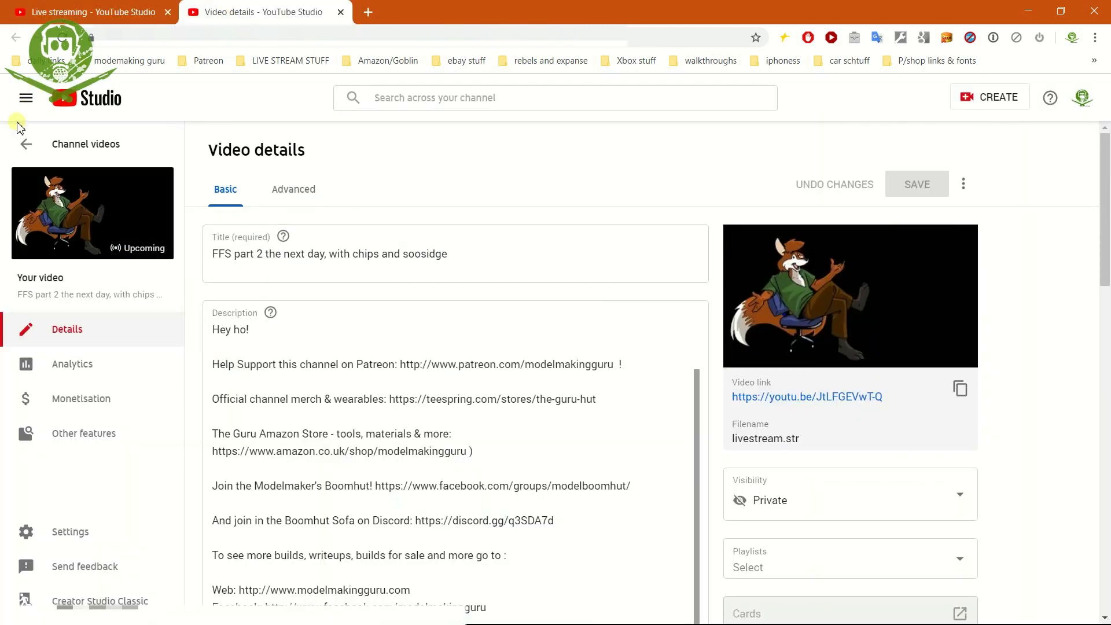
pyautogui.click(26, 143)
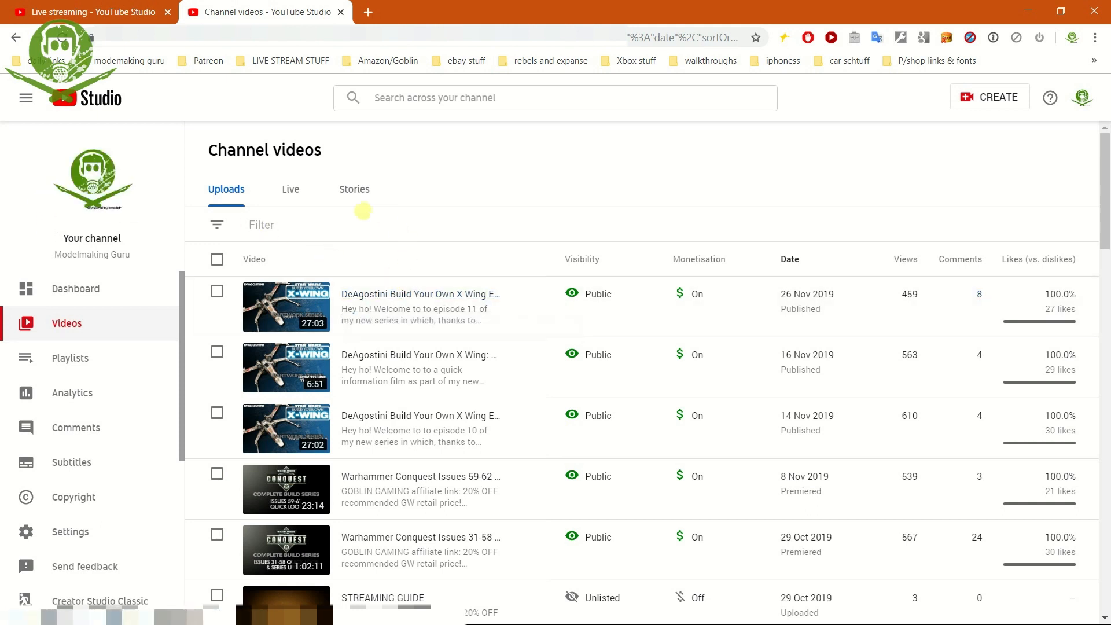
pyautogui.click(290, 195)
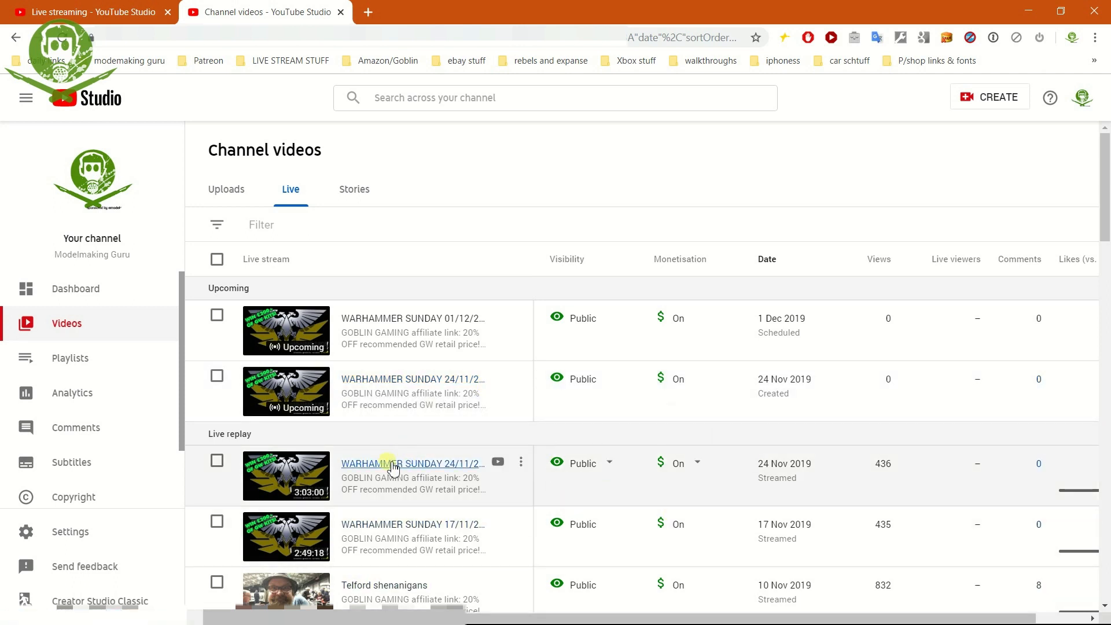
pyautogui.click(84, 12)
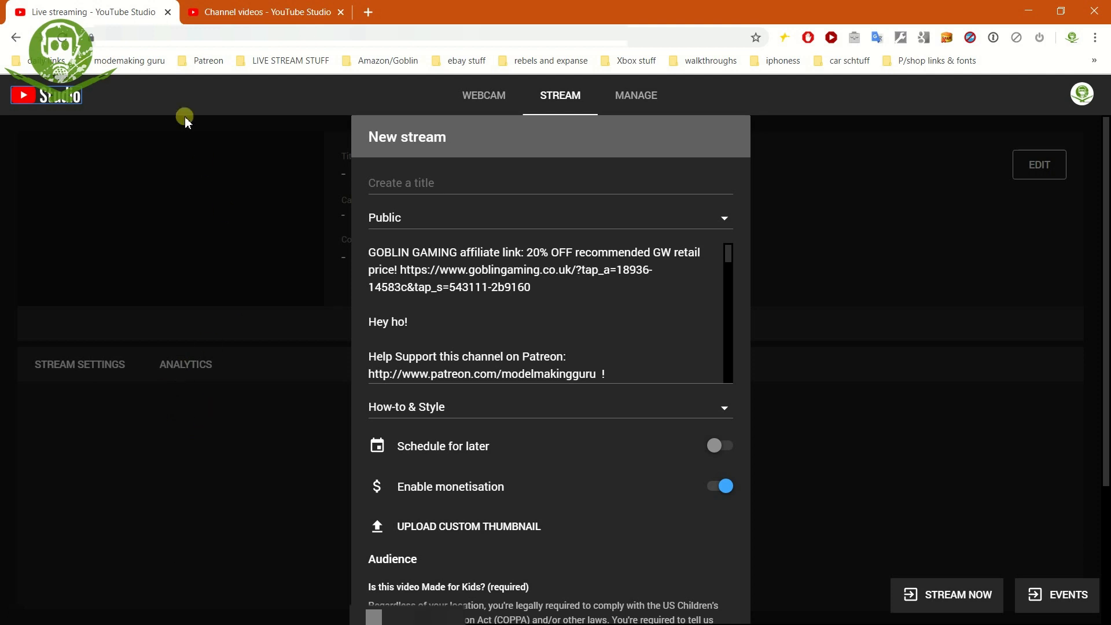
pyautogui.click(287, 13)
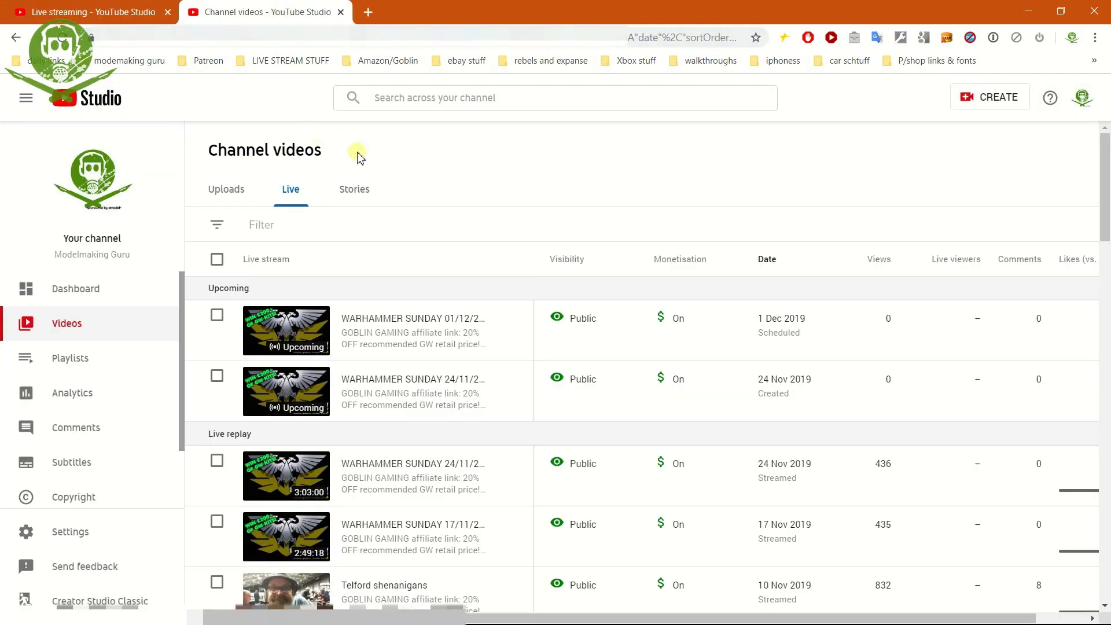